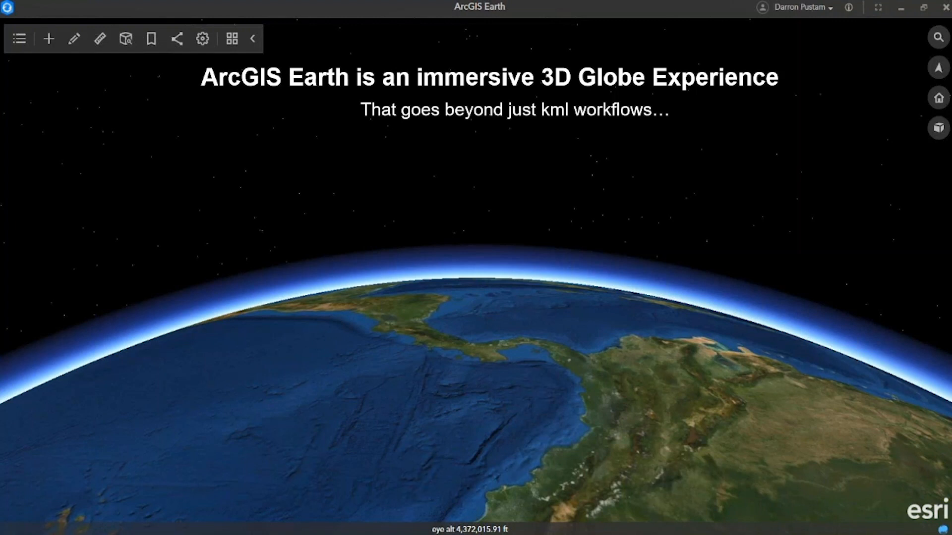
{"action": "mouse_move", "coordinate": [189, 514]}
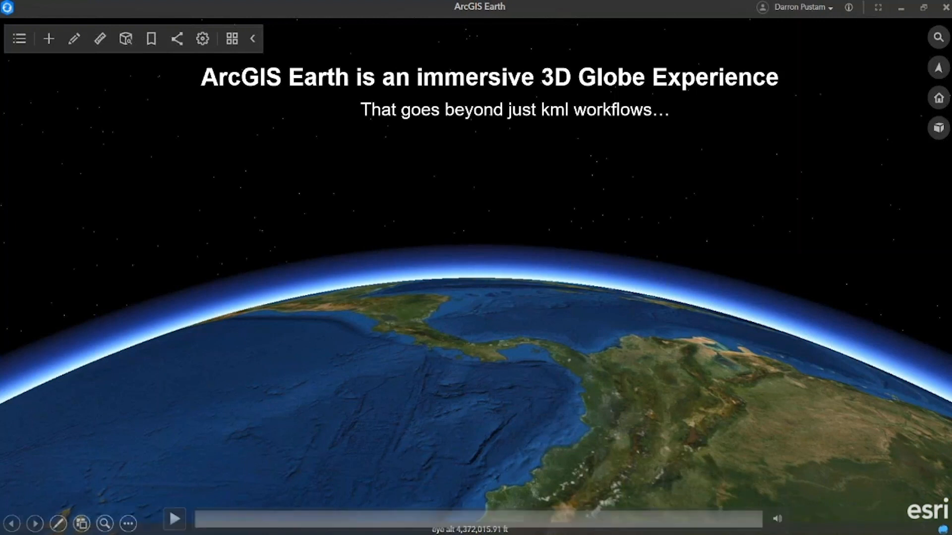
{"action": "left_click", "coordinate": [378, 377]}
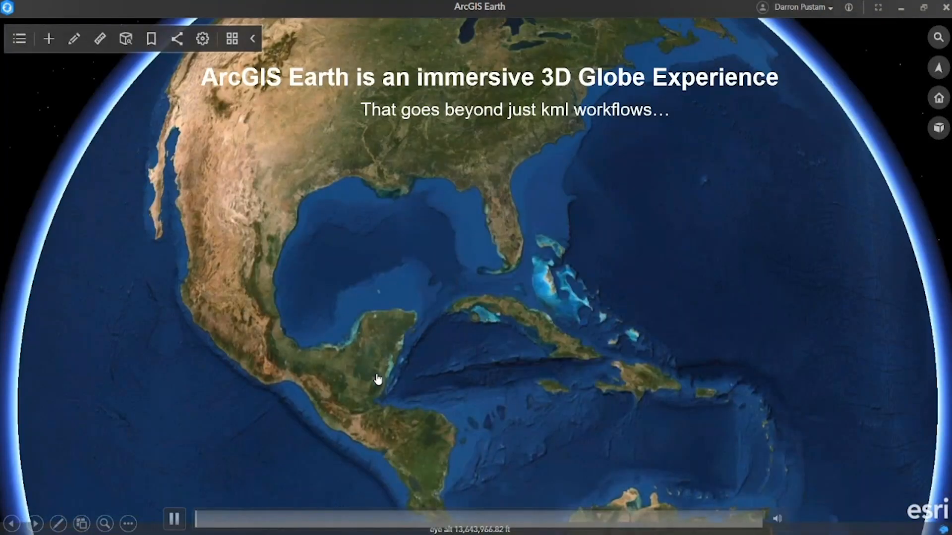
{"action": "key", "text": "Right"}
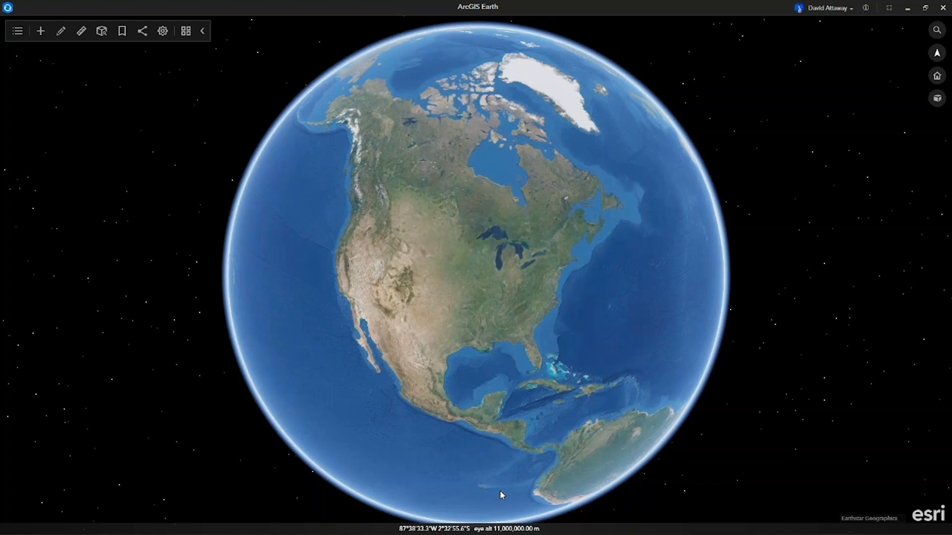
Add 1_JurassicParkFilmingLocations.kmz from the 0_DemoMaterials folder to the globe.
{"action": "mouse_move", "coordinate": [347, 534]}
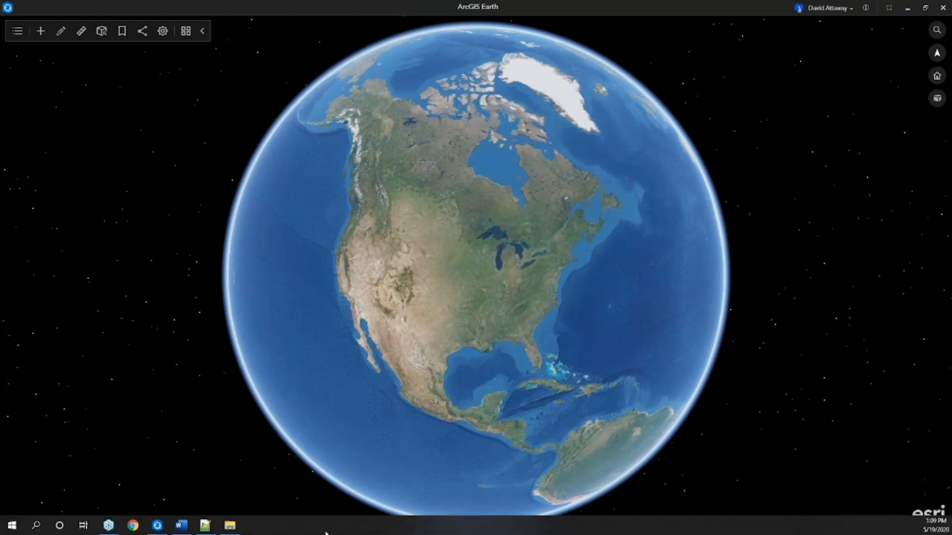
{"action": "left_click", "coordinate": [229, 525]}
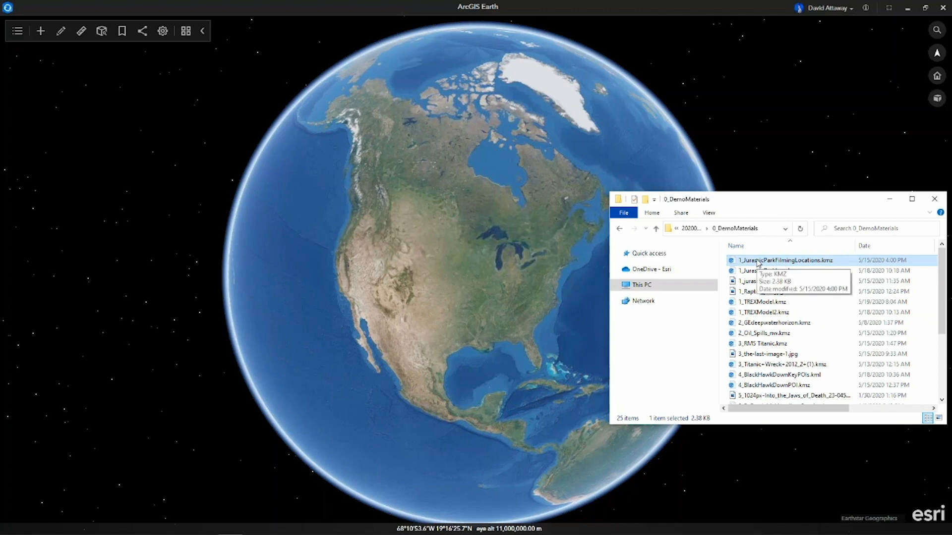
{"action": "left_click_drag", "start_coordinate": [757, 263], "coordinate": [445, 306]}
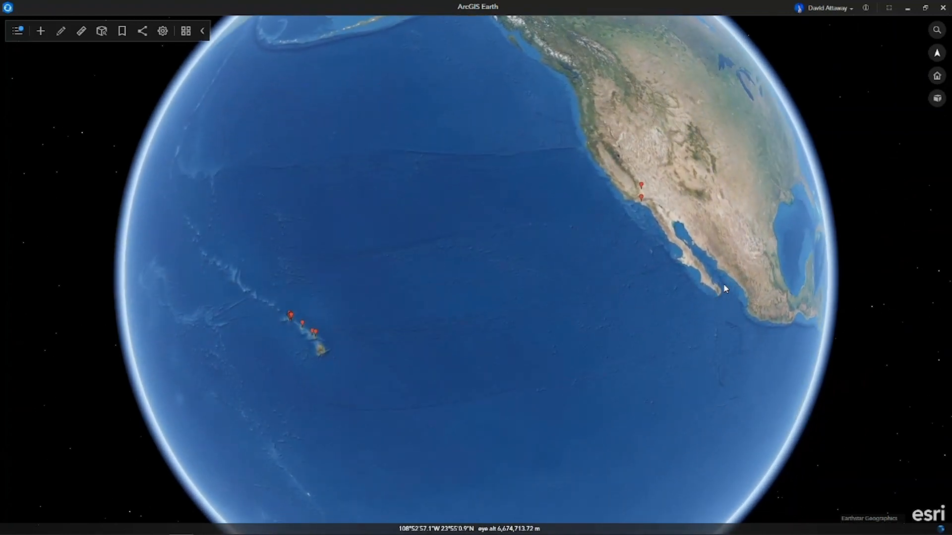
Change the Jurassic Park Gates placemark's symbol to the custom Jurassic Park logo icon in its properties, and close them.
{"action": "left_click", "coordinate": [18, 31]}
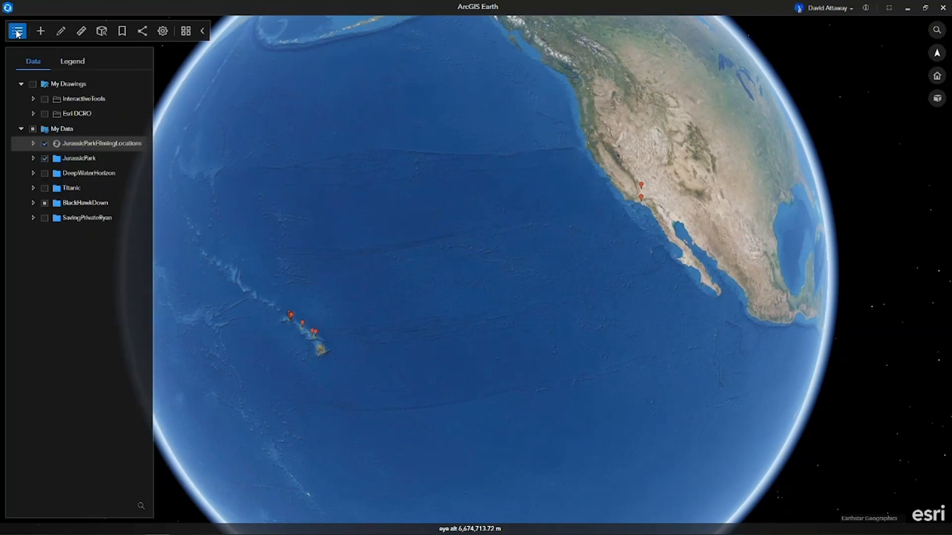
{"action": "left_click", "coordinate": [33, 143]}
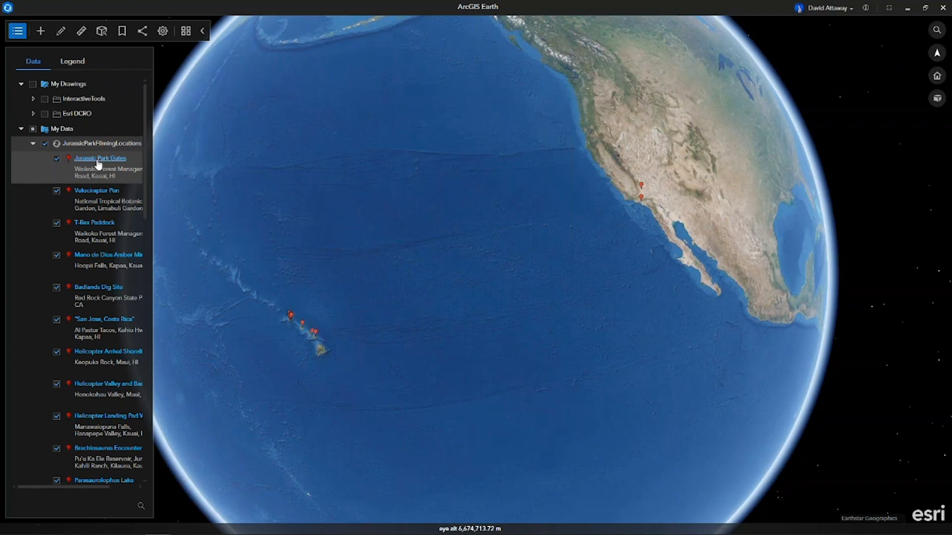
{"action": "right_click", "coordinate": [97, 161]}
{"action": "left_click", "coordinate": [134, 300]}
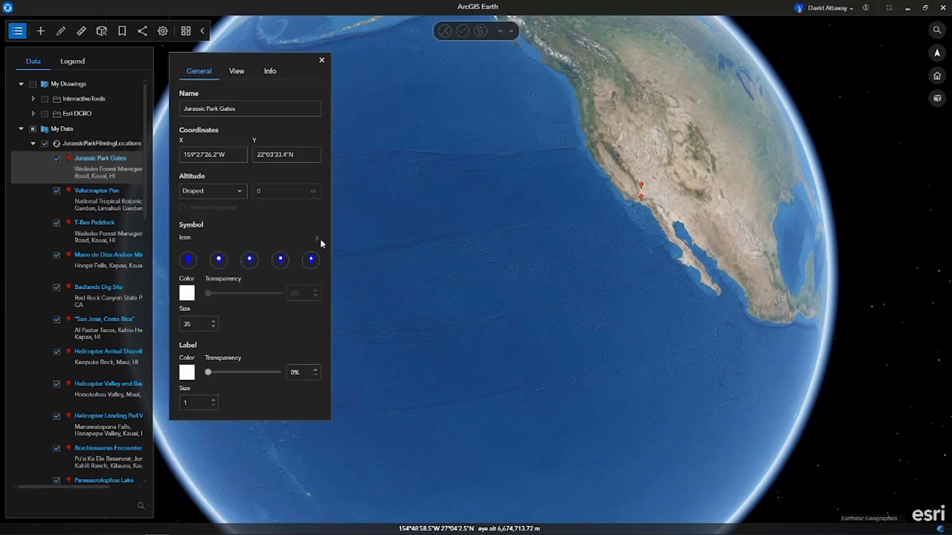
{"action": "left_click", "coordinate": [318, 238]}
{"action": "left_click", "coordinate": [411, 259]}
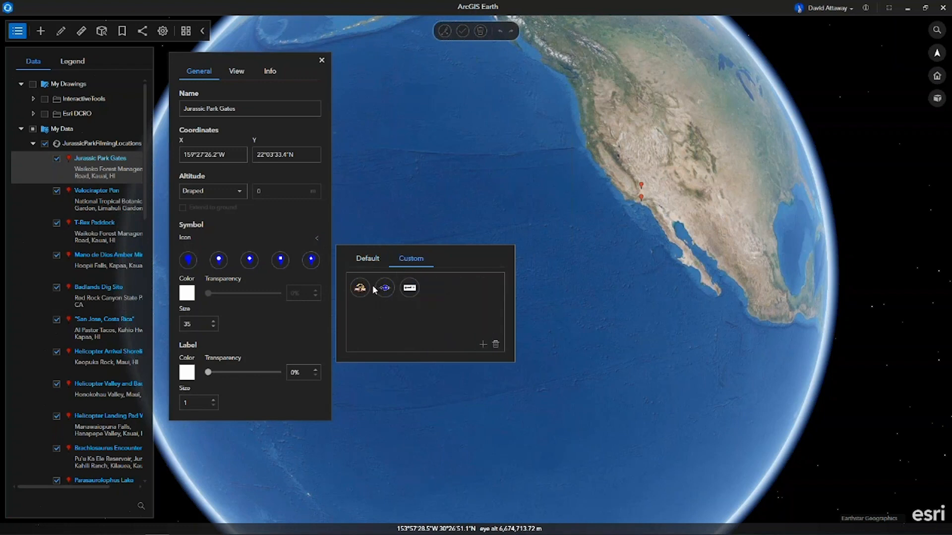
{"action": "left_click", "coordinate": [358, 289]}
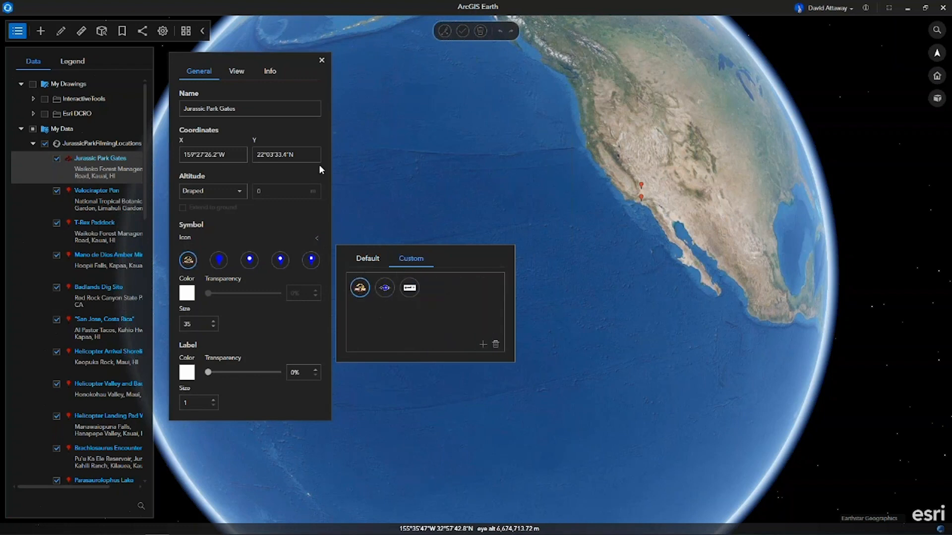
{"action": "left_click", "coordinate": [323, 69]}
{"action": "left_click", "coordinate": [321, 60]}
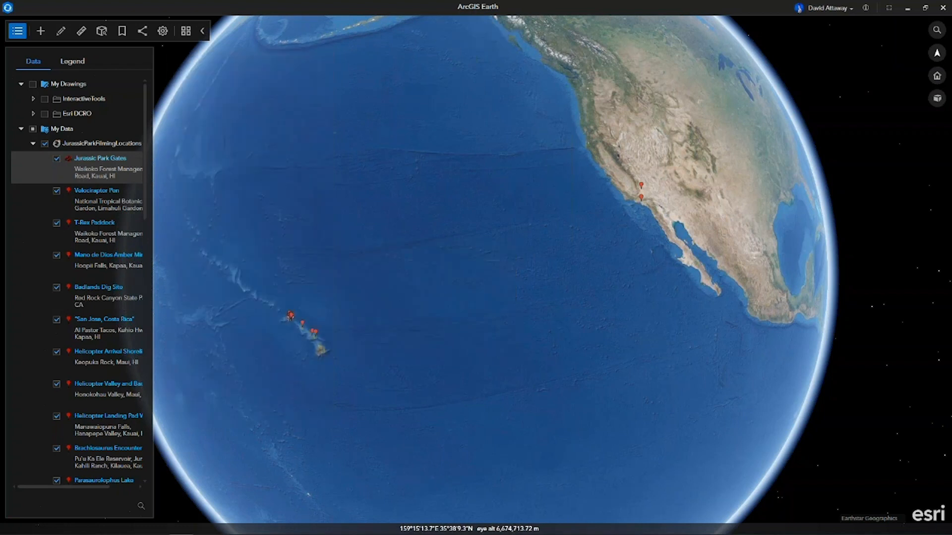
Fly to the Jurassic Park Gates placemark, dismiss its popup and look at the 3D gate model from the front.
{"action": "left_click", "coordinate": [105, 161]}
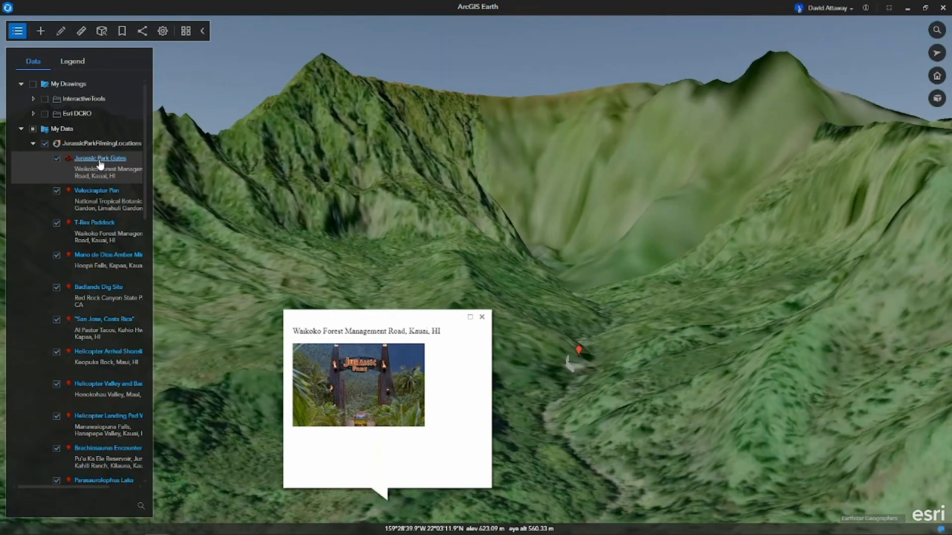
{"action": "left_click", "coordinate": [100, 160]}
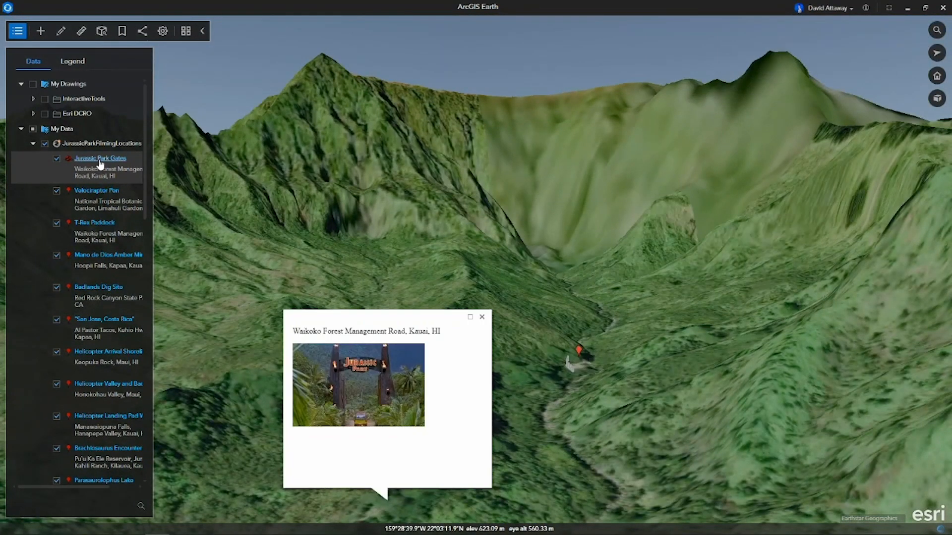
{"action": "left_click", "coordinate": [99, 161]}
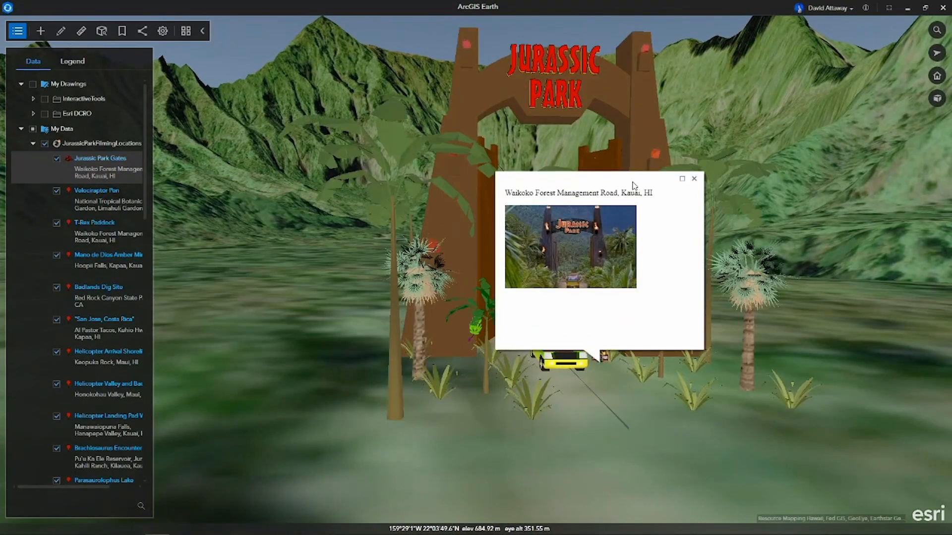
{"action": "left_click", "coordinate": [694, 178]}
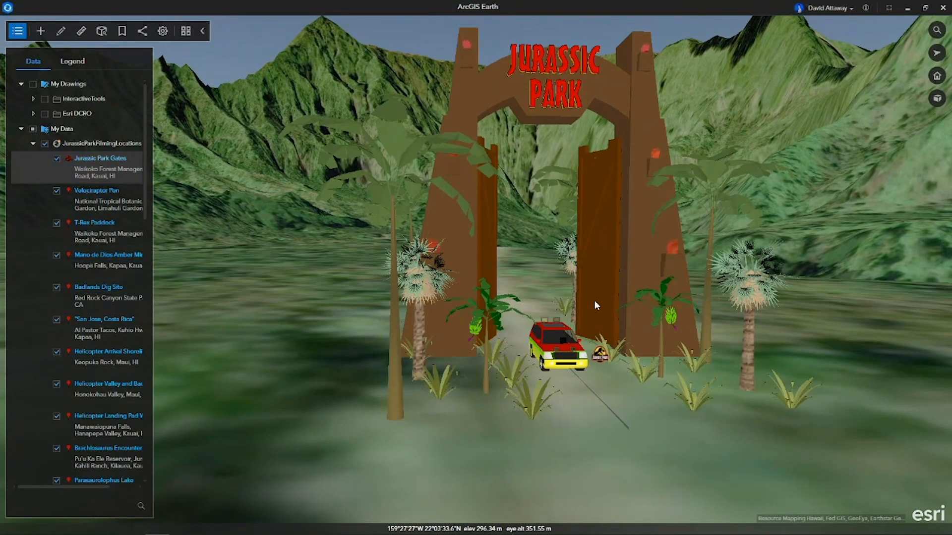
{"action": "middle_click_drag", "start_coordinate": [590, 300], "coordinate": [568, 313]}
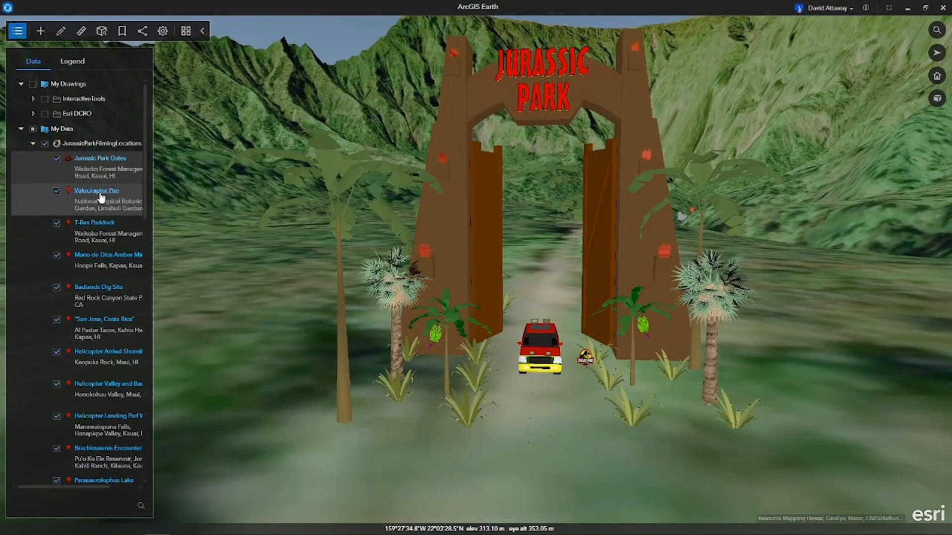
Fly to the Velociraptor Pen placemark and dismiss its popup to view the pen model.
{"action": "left_click", "coordinate": [101, 196]}
{"action": "double_click", "coordinate": [101, 196]}
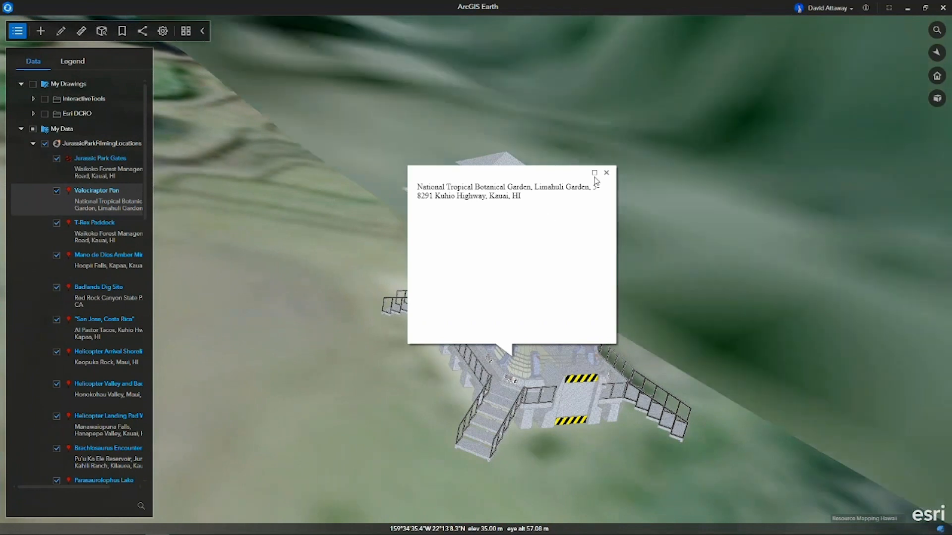
{"action": "left_click", "coordinate": [606, 172]}
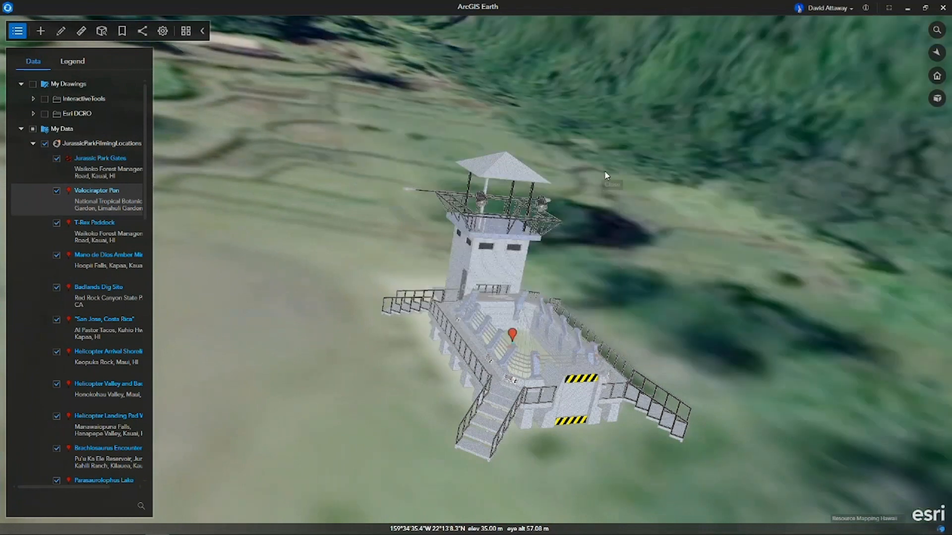
Insert the local raptor pen image below the address in the Velociraptor Pen placemark's info text, and close its properties.
{"action": "right_click", "coordinate": [513, 331]}
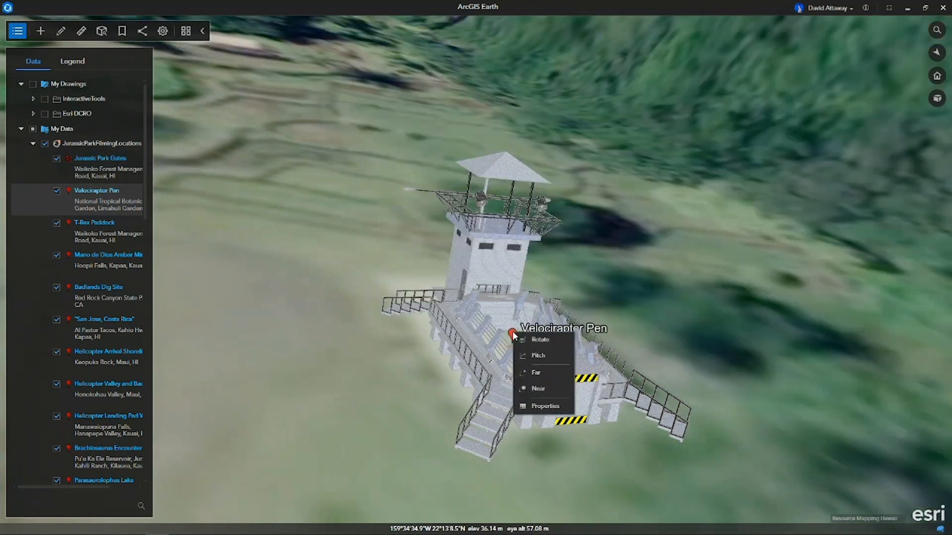
{"action": "left_click", "coordinate": [523, 406]}
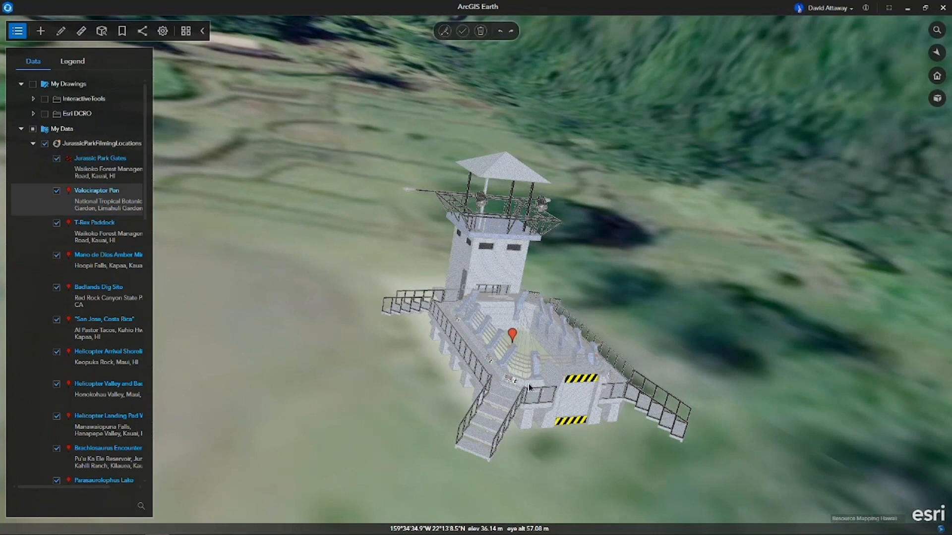
{"action": "left_click", "coordinate": [270, 70]}
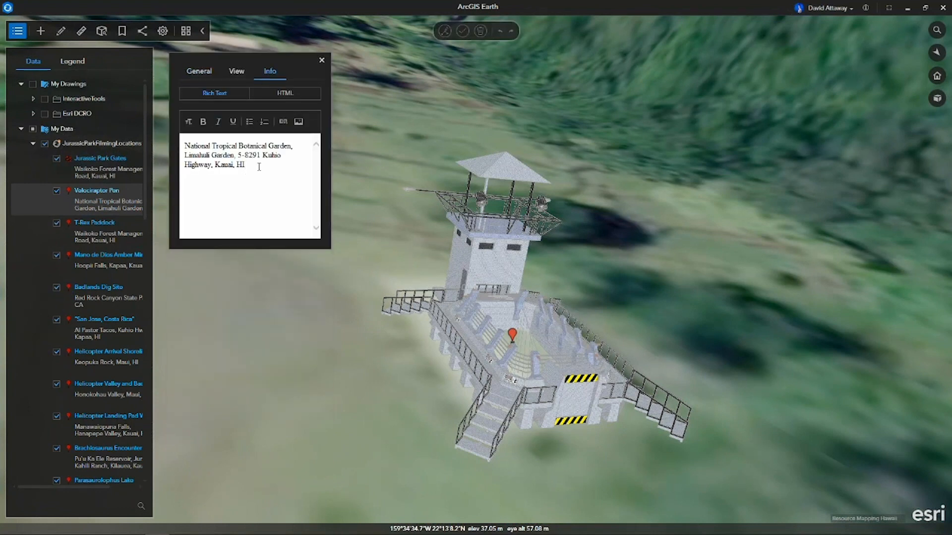
{"action": "left_click", "coordinate": [298, 122]}
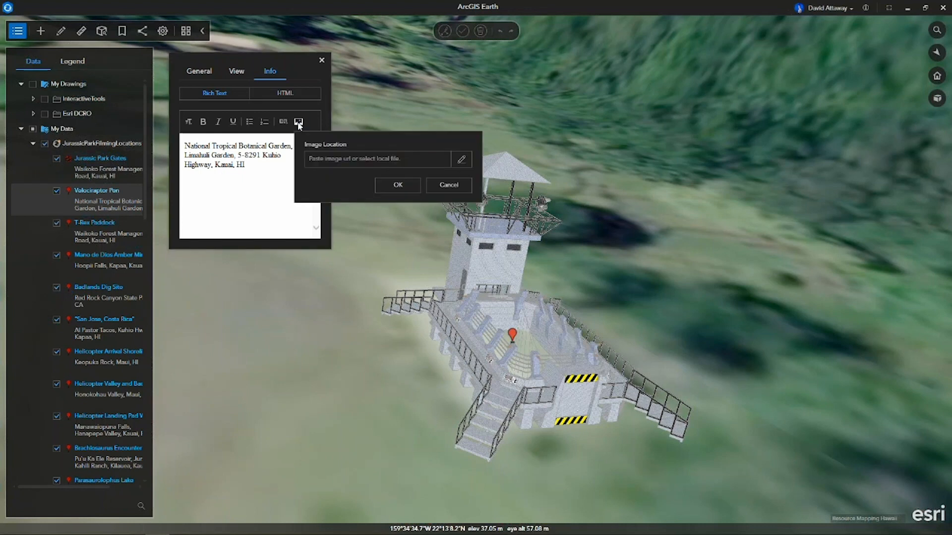
{"action": "left_click", "coordinate": [461, 160]}
{"action": "left_click", "coordinate": [320, 136]}
{"action": "left_click", "coordinate": [478, 322]}
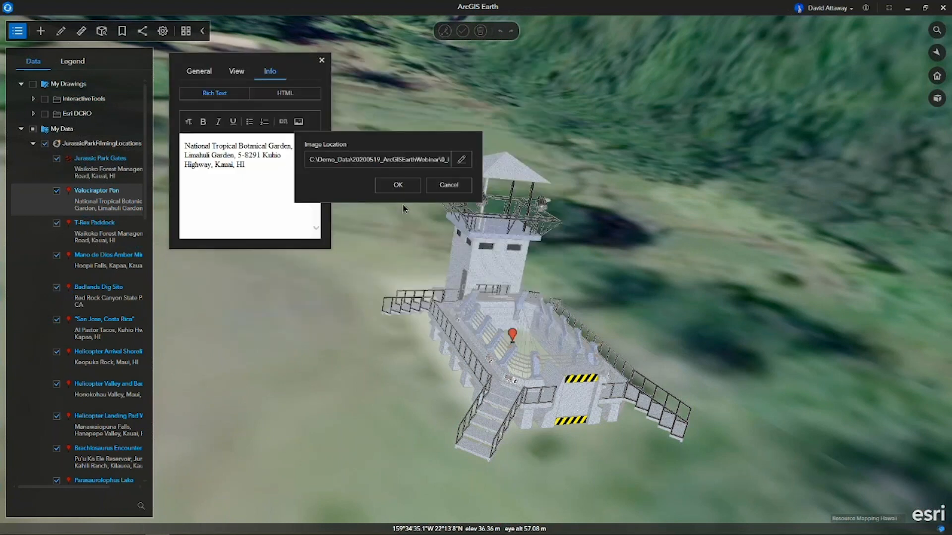
{"action": "left_click", "coordinate": [396, 187]}
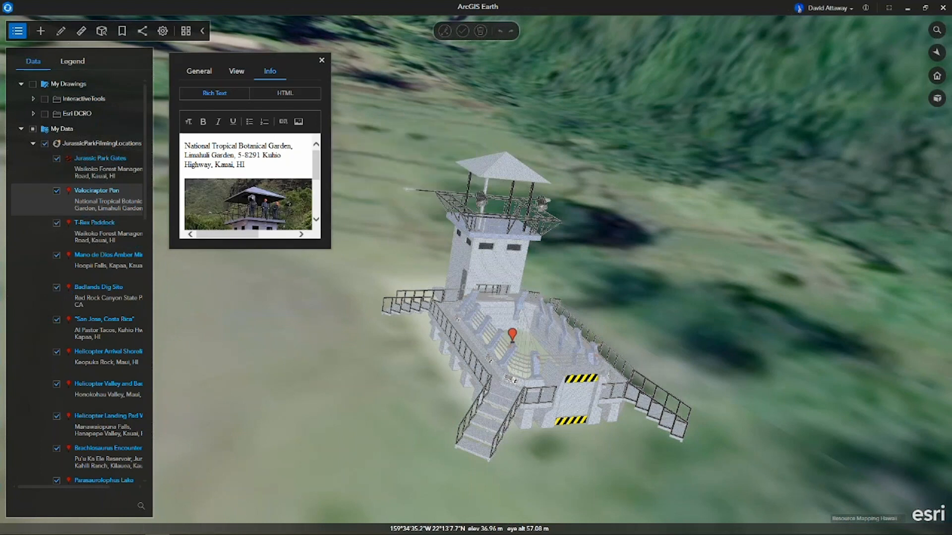
{"action": "left_click", "coordinate": [321, 60]}
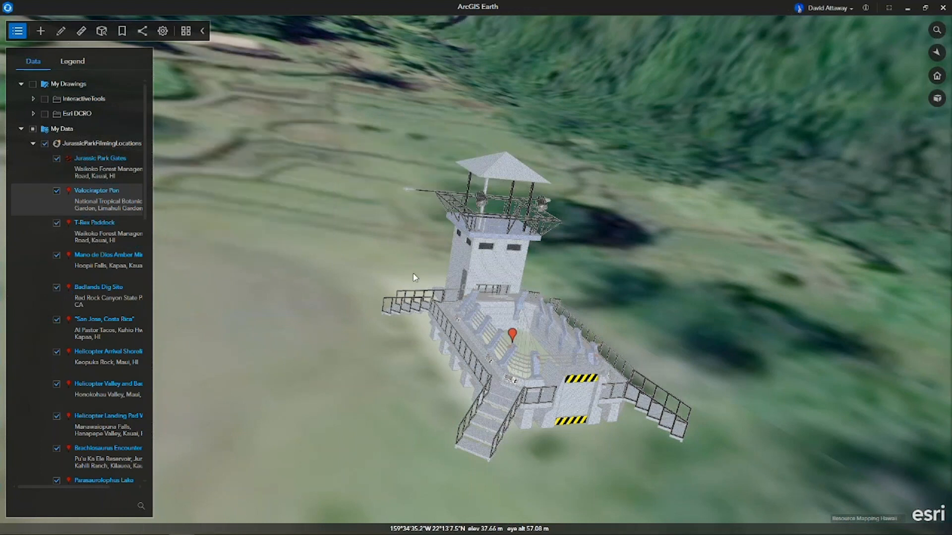
{"action": "right_click", "coordinate": [96, 144]}
{"action": "left_click", "coordinate": [128, 330]}
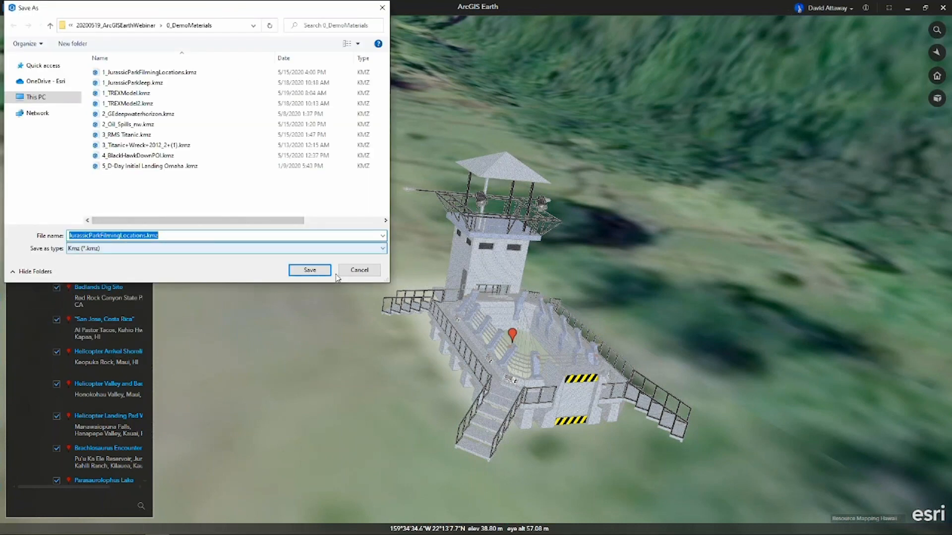
{"action": "left_click", "coordinate": [358, 270]}
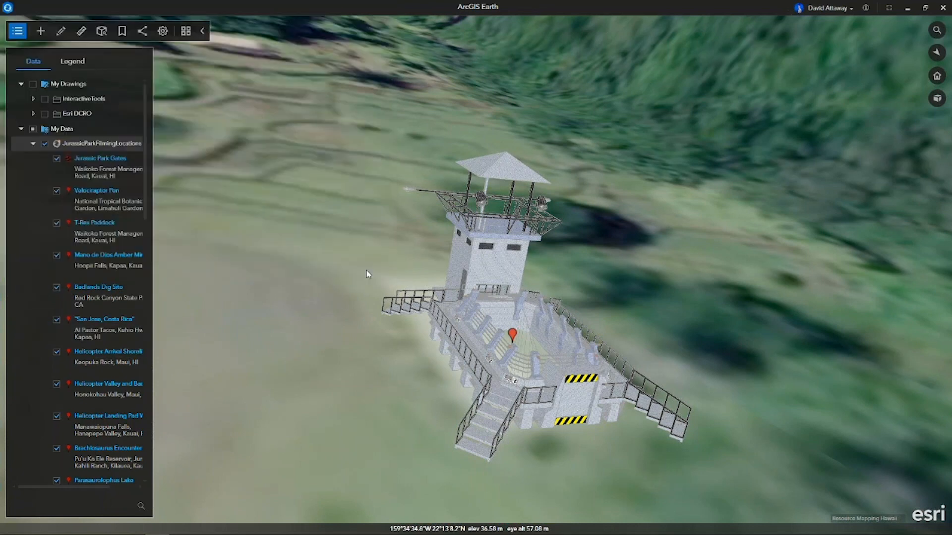
Check the picture in the Velociraptor Pen popup and fly to the T-Rex Paddock placemark, dismissing both popups.
{"action": "left_click", "coordinate": [513, 337]}
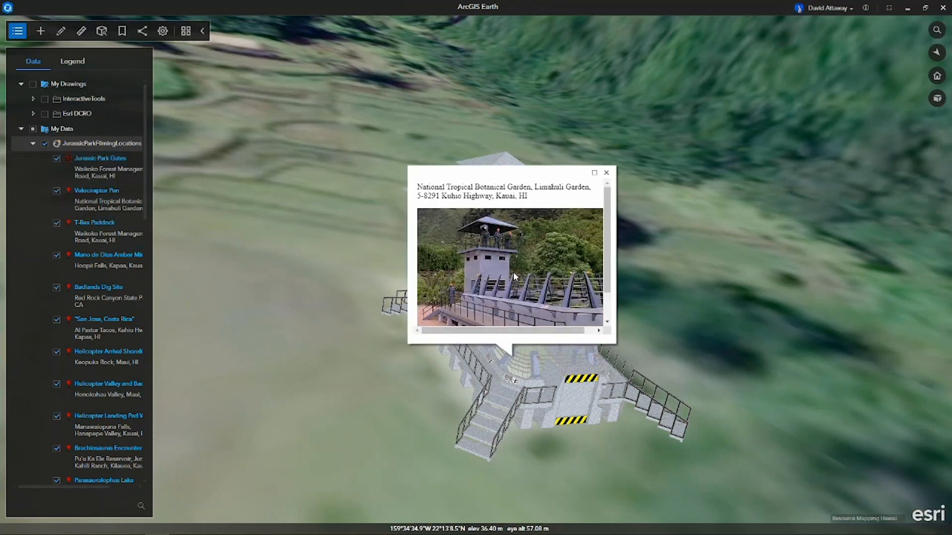
{"action": "left_click", "coordinate": [607, 172]}
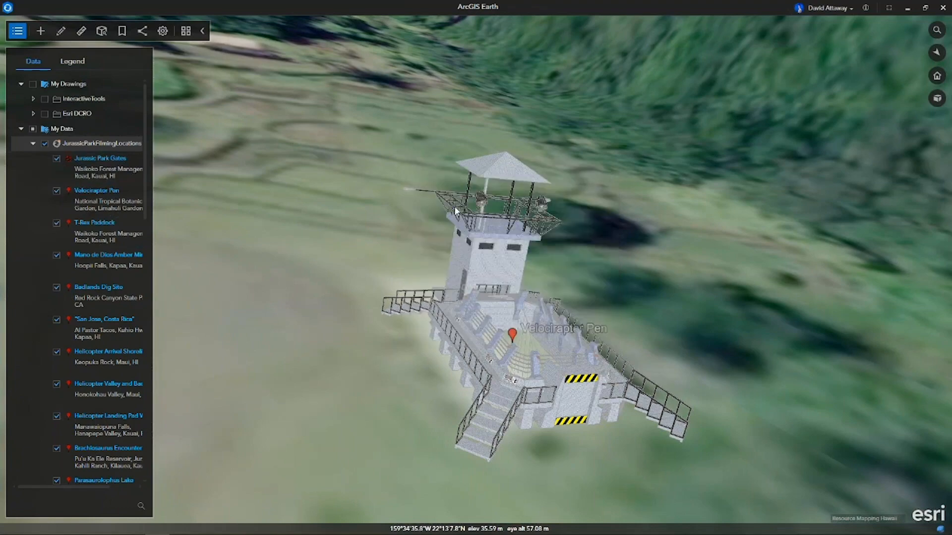
{"action": "left_click", "coordinate": [110, 228]}
{"action": "double_click", "coordinate": [110, 229]}
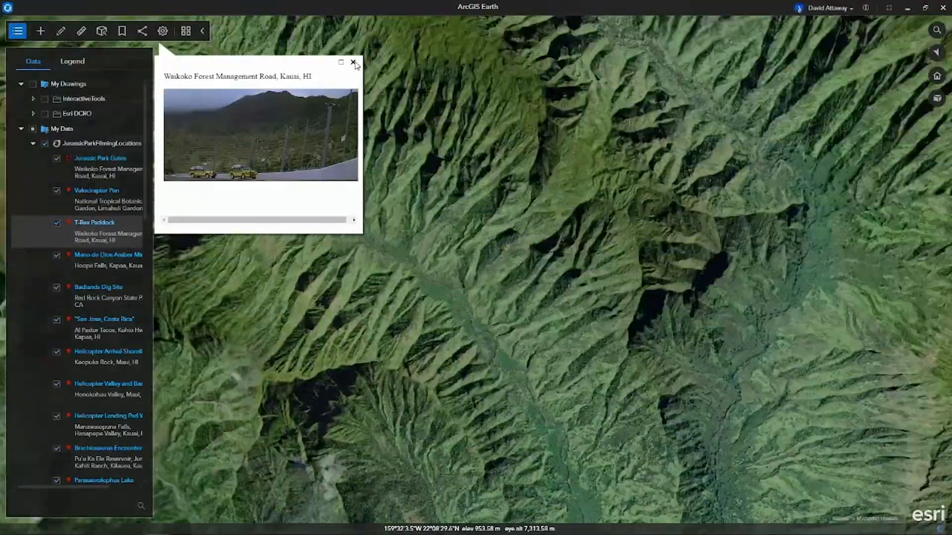
{"action": "left_click", "coordinate": [355, 62]}
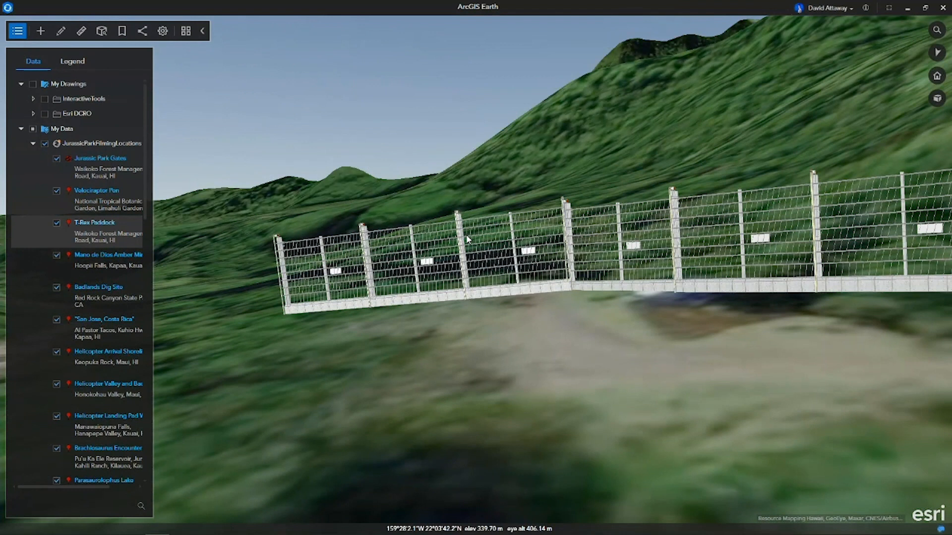
Add 1_JurassicParkJeep.kmz, 1_TREXModel.kmz and 1_TREXModel2.kmz from the 0_DemoMaterials folder to the globe and view the models at the paddock fence.
{"action": "left_click", "coordinate": [33, 143]}
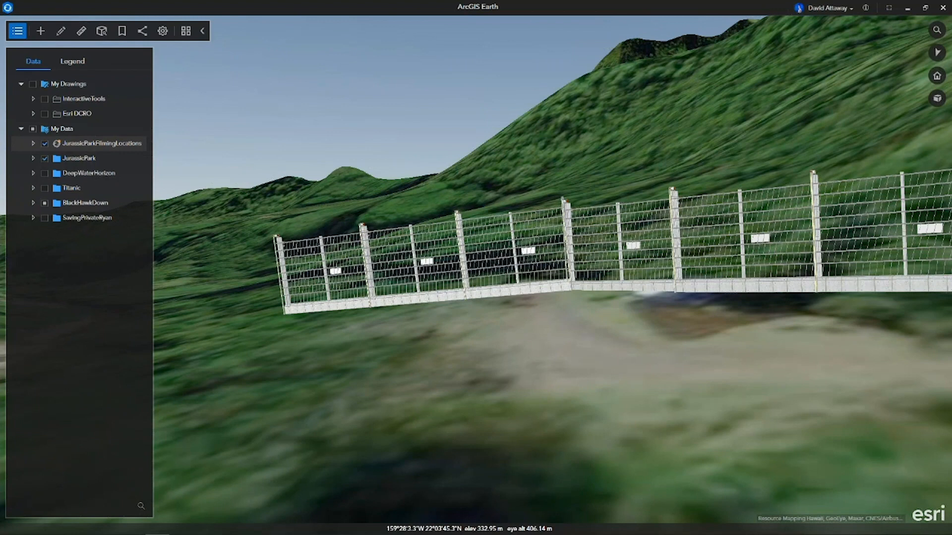
{"action": "mouse_move", "coordinate": [402, 517]}
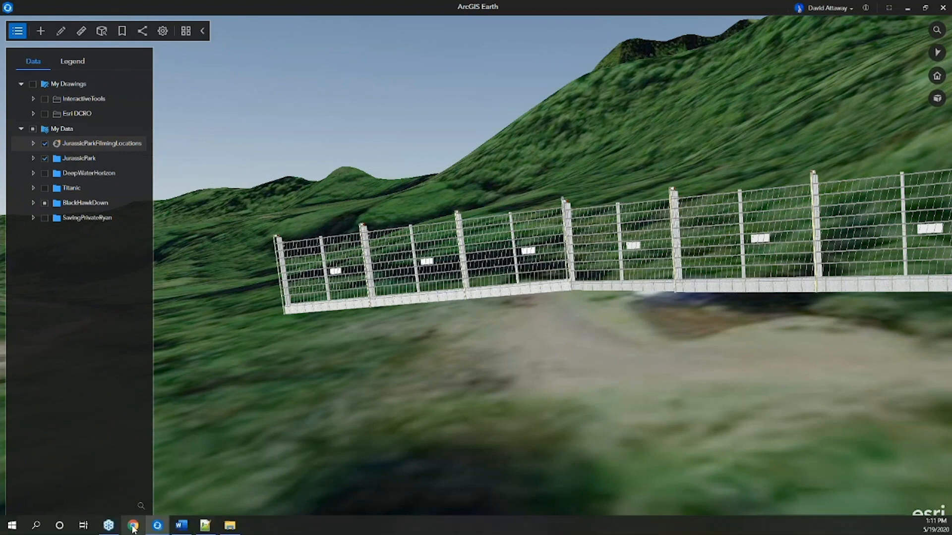
{"action": "left_click", "coordinate": [230, 525]}
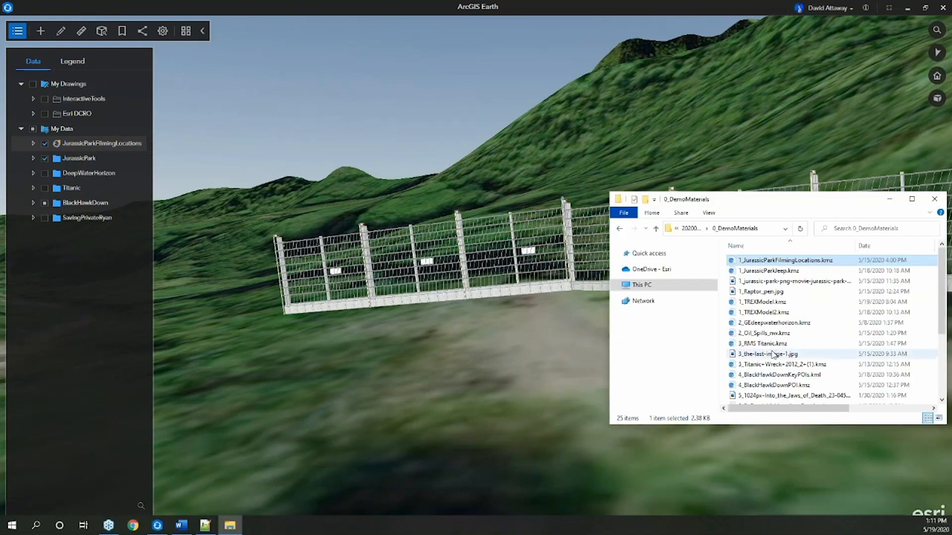
{"action": "left_click", "coordinate": [793, 274]}
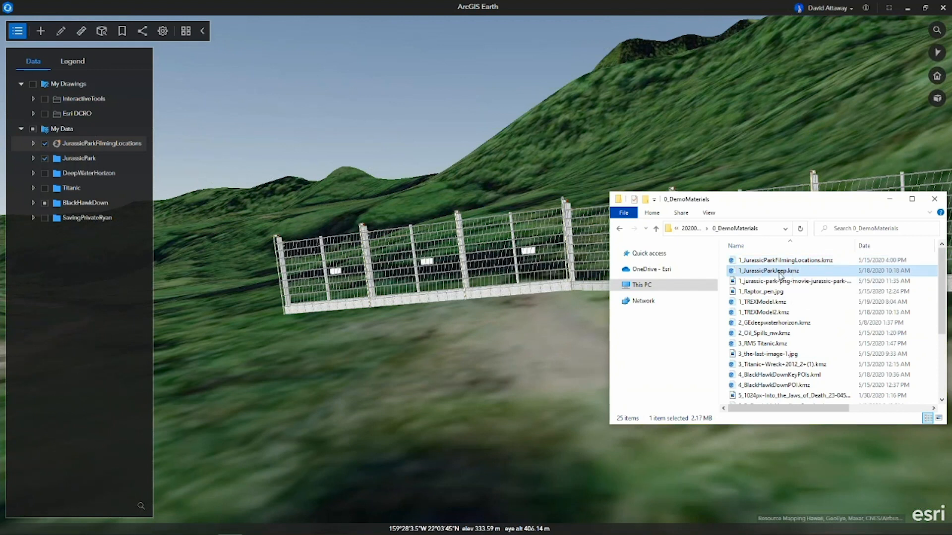
{"action": "left_click", "coordinate": [777, 304], "text": "ctrl"}
{"action": "left_click", "coordinate": [776, 311], "text": "ctrl"}
{"action": "left_click_drag", "start_coordinate": [773, 308], "coordinate": [533, 330]}
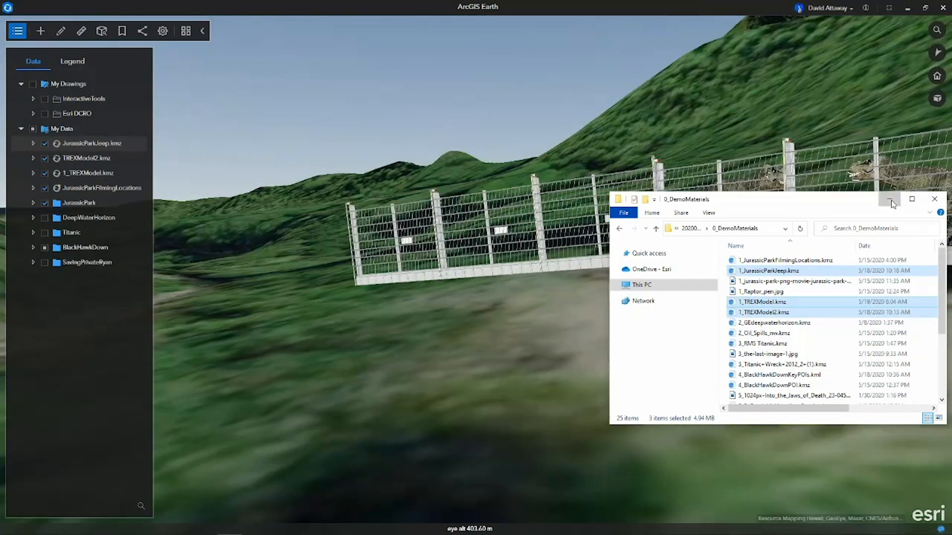
{"action": "left_click", "coordinate": [891, 201]}
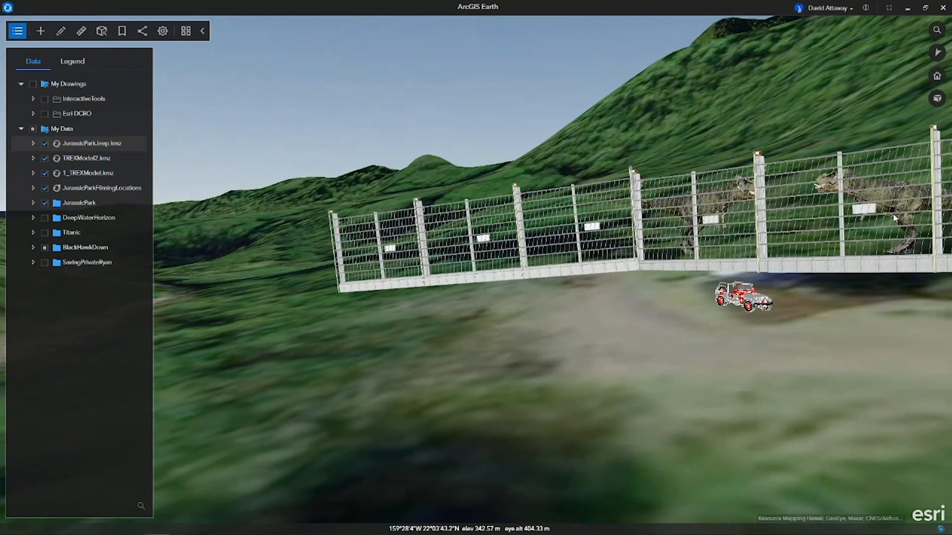
{"action": "middle_click_drag", "start_coordinate": [746, 329], "coordinate": [650, 321]}
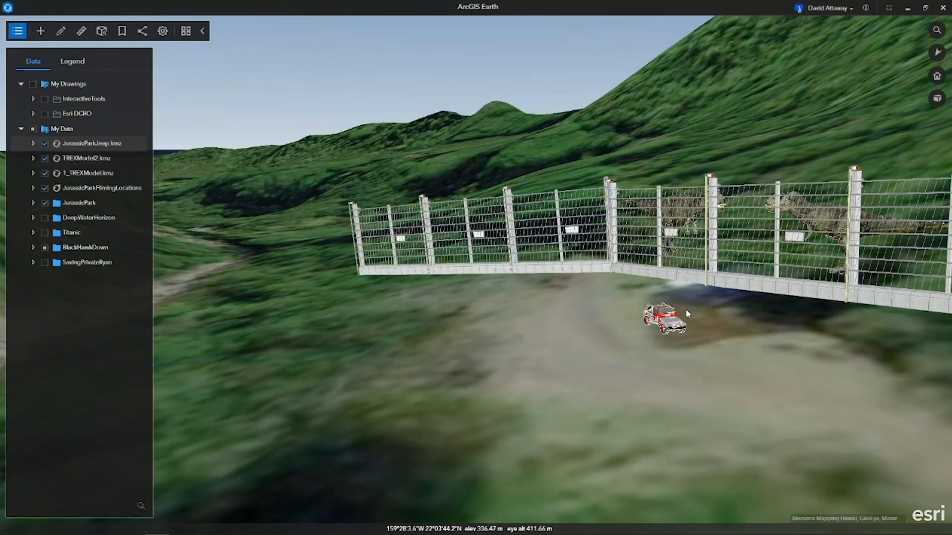
{"action": "scroll", "coordinate": [688, 314], "scroll_direction": "up", "scroll_amount": 2}
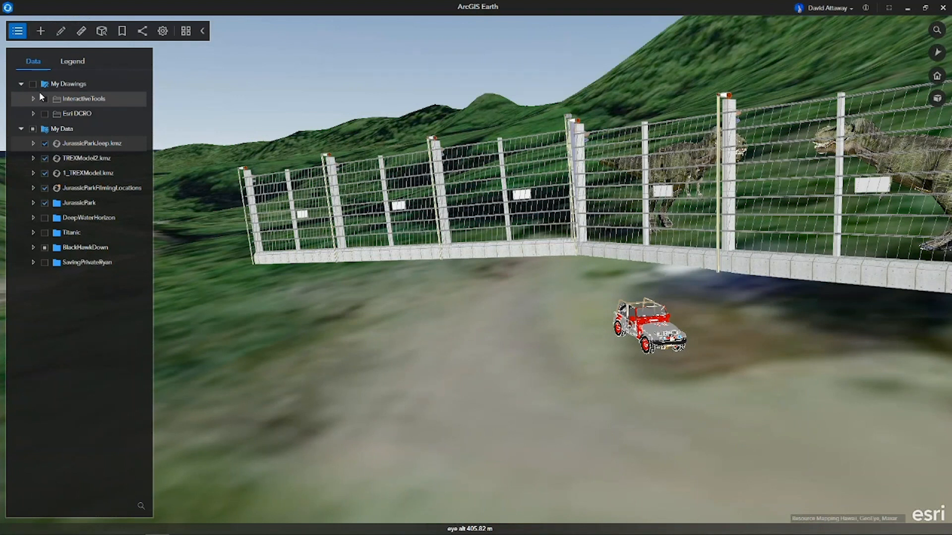
Hide the JurassicParkJeep, TREXModel2 and JurassicParkFilmingLocations layers and the JurassicPark folder.
{"action": "left_click", "coordinate": [44, 144]}
{"action": "left_click", "coordinate": [45, 158]}
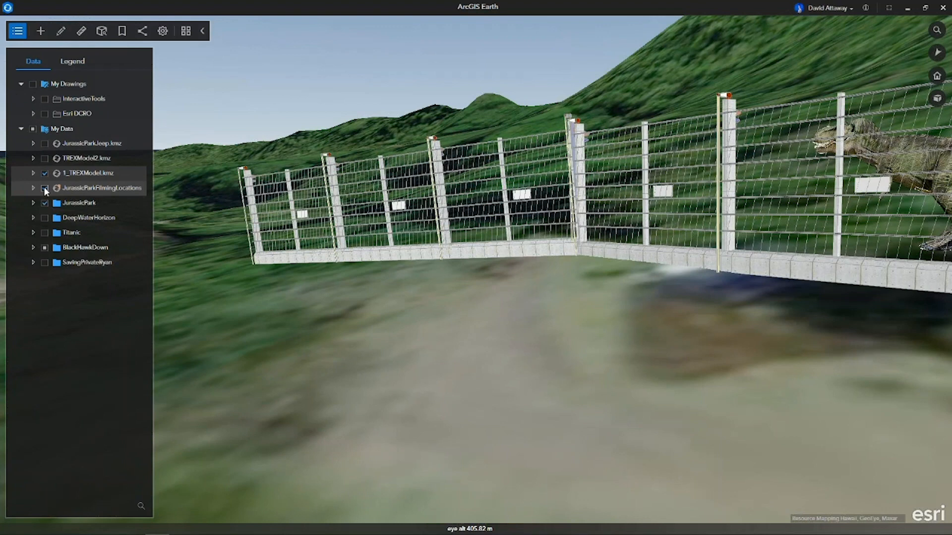
{"action": "left_click", "coordinate": [44, 203]}
Show the DeepWaterHorizon folder, expand it and fly to its Oil Spills layer to identify the large spill in the Gulf.
{"action": "left_click", "coordinate": [45, 218]}
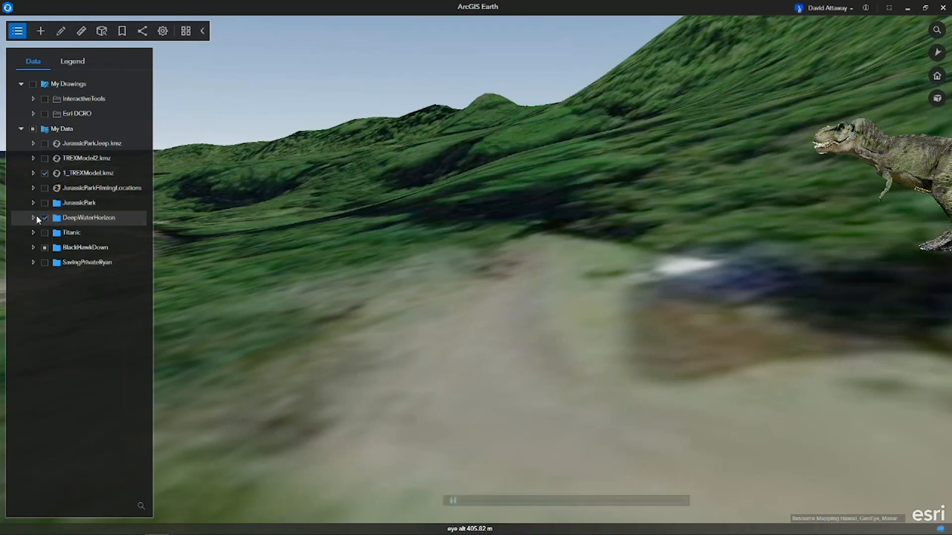
{"action": "left_click", "coordinate": [33, 218]}
{"action": "double_click", "coordinate": [85, 235]}
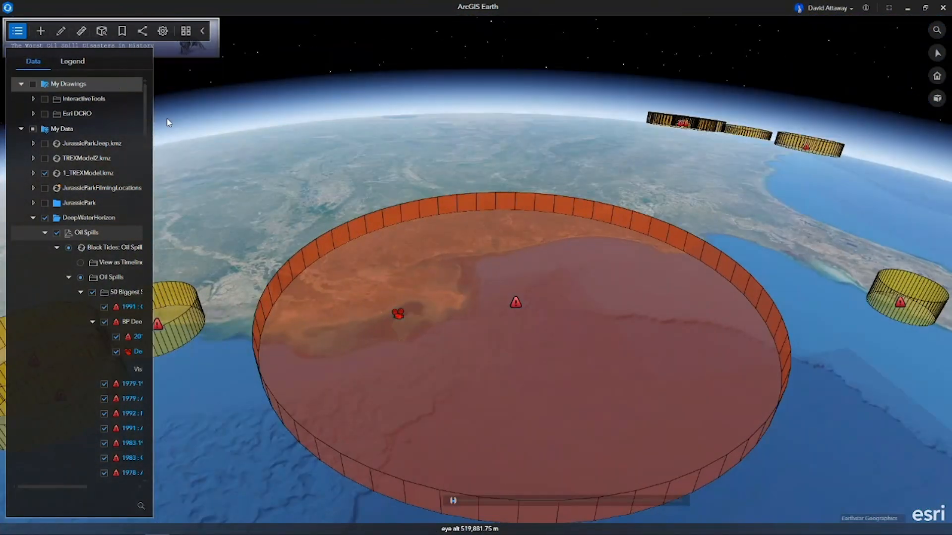
{"action": "mouse_move", "coordinate": [517, 302]}
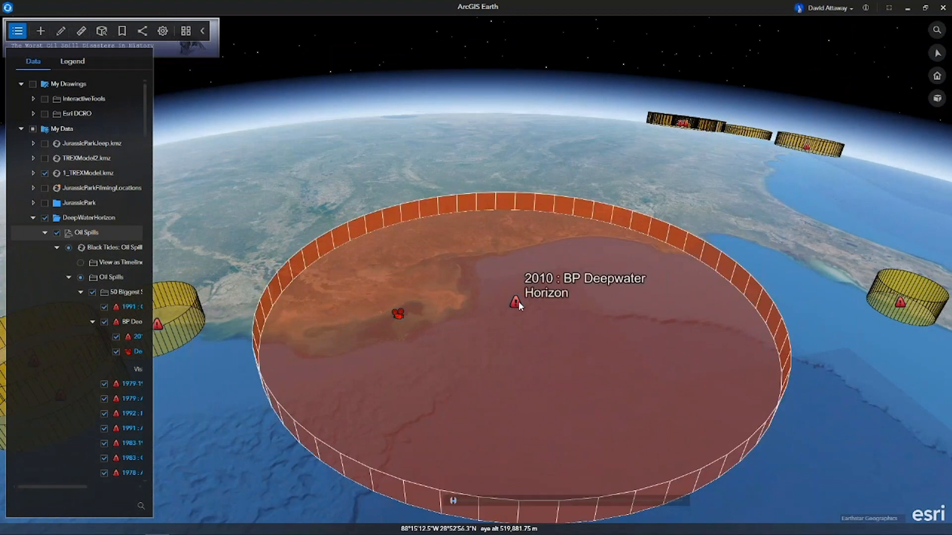
Hide Oil Spills, search ArcGIS Online for "deep water horizon" and merge the "Gulf Oil Spill Over Time - Deep Water Horizon" map into the scene.
{"action": "left_click", "coordinate": [57, 233]}
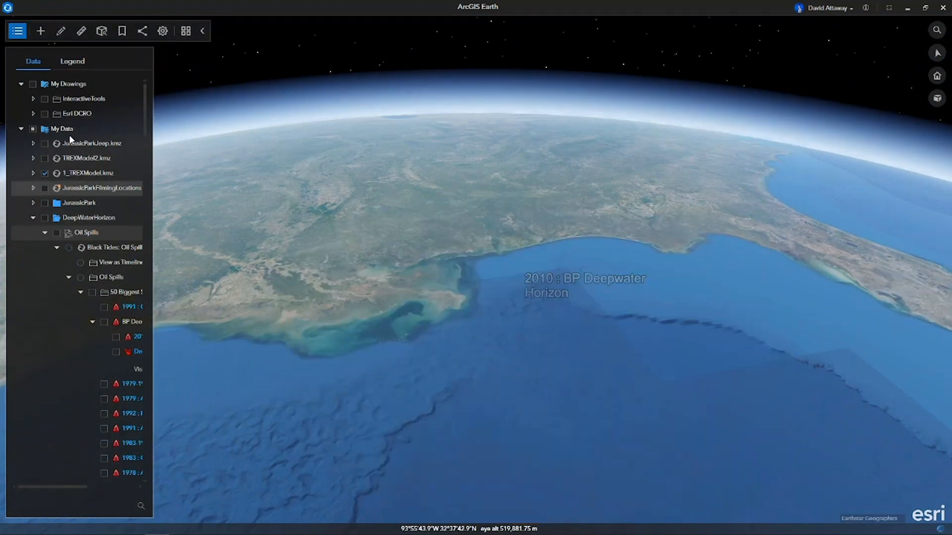
{"action": "left_click", "coordinate": [41, 30]}
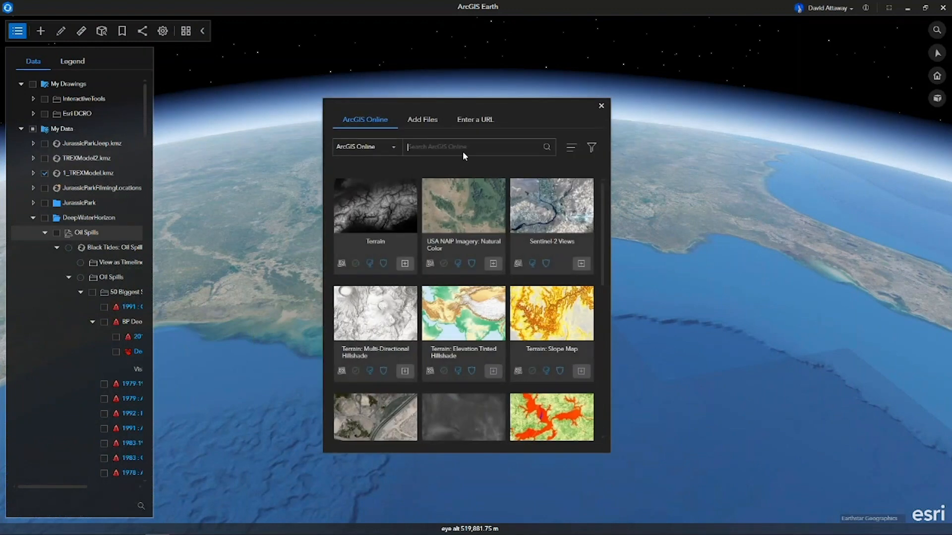
{"action": "type", "text": "deep water horizon"}
{"action": "key", "text": "Return"}
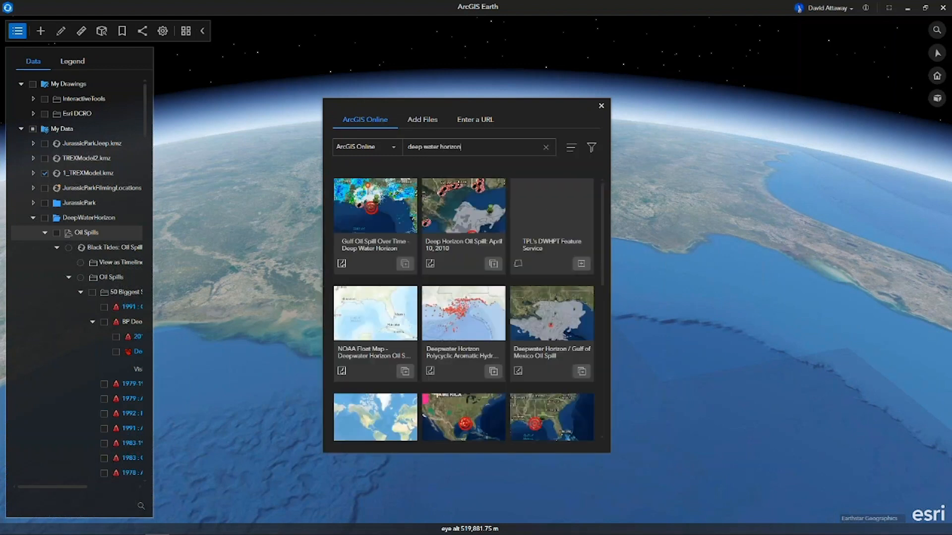
{"action": "left_click", "coordinate": [405, 265]}
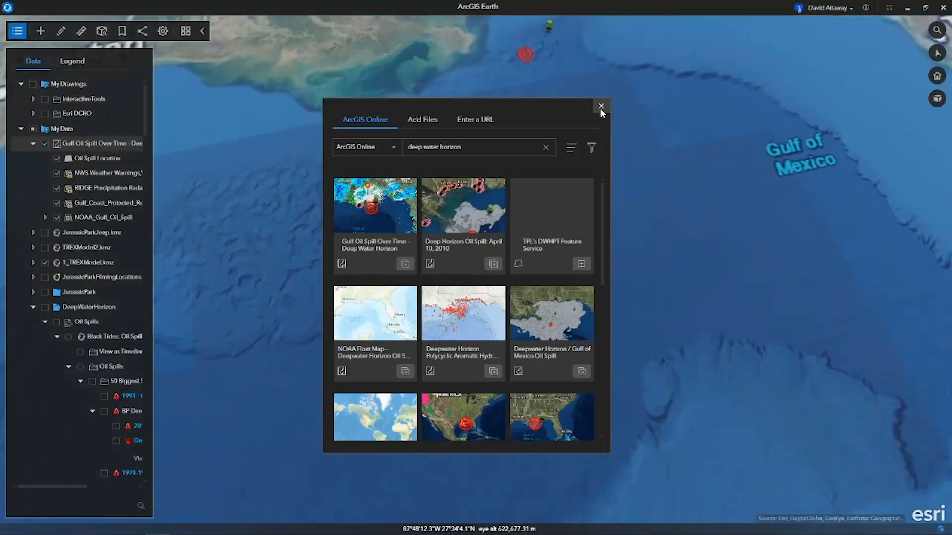
{"action": "left_click", "coordinate": [600, 106]}
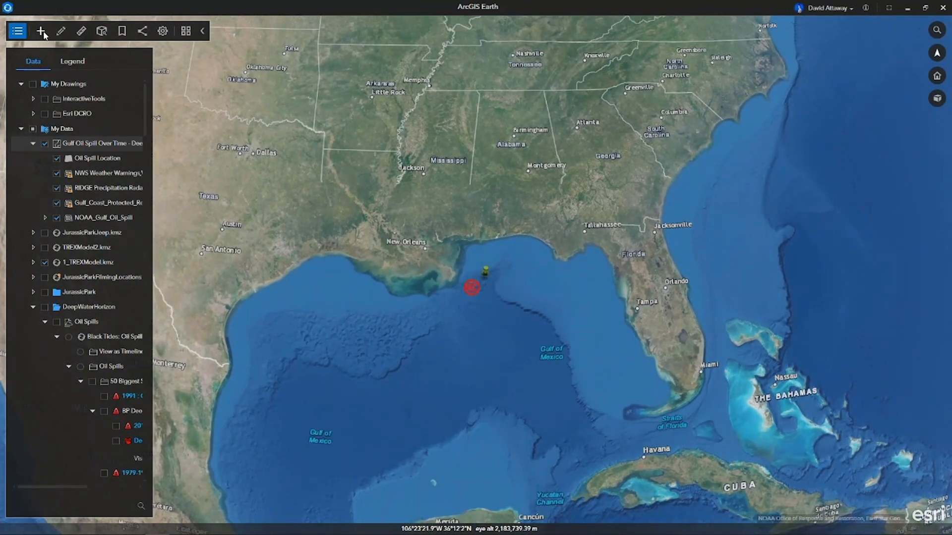
Collapse and hide the Gulf Oil Spill Over Time map and show the Oil Spills layer again.
{"action": "scroll", "coordinate": [479, 288], "scroll_direction": "up", "scroll_amount": 3}
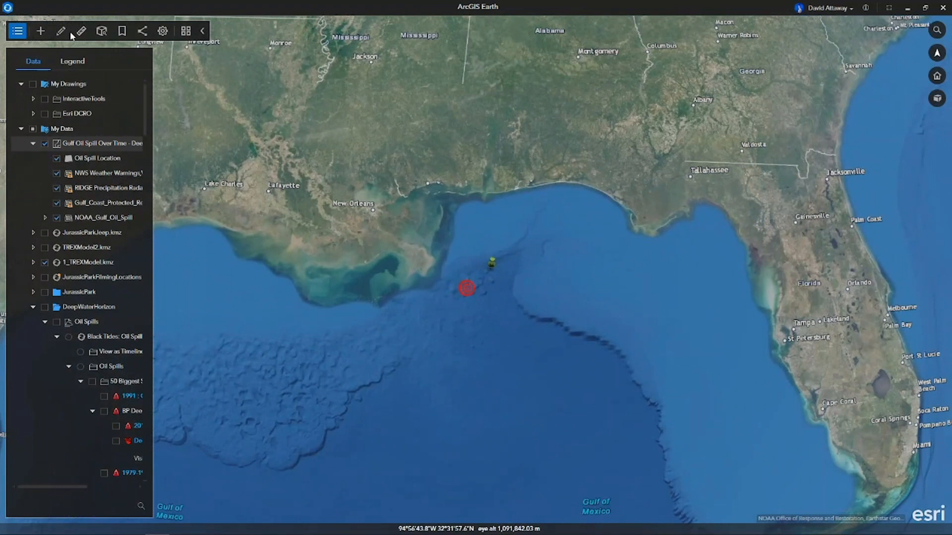
{"action": "left_click", "coordinate": [33, 143]}
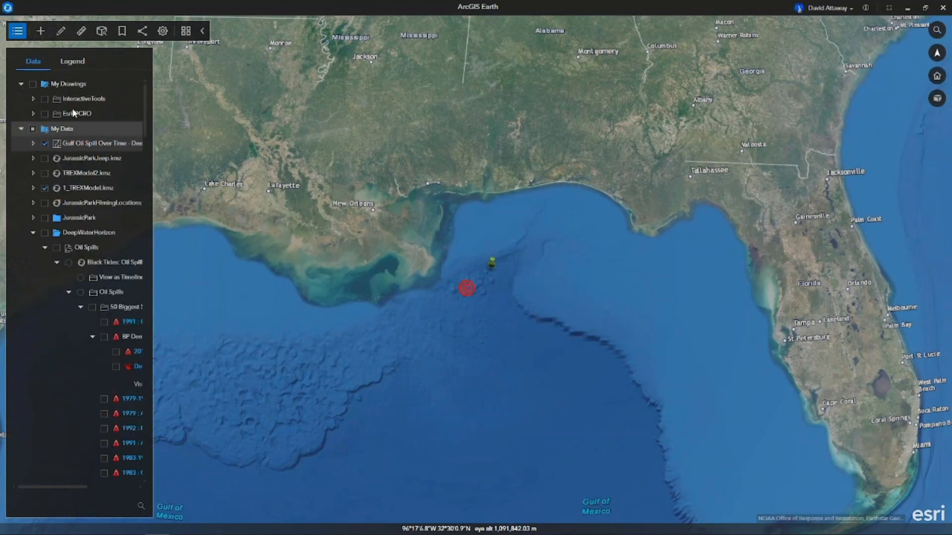
{"action": "left_click", "coordinate": [57, 248]}
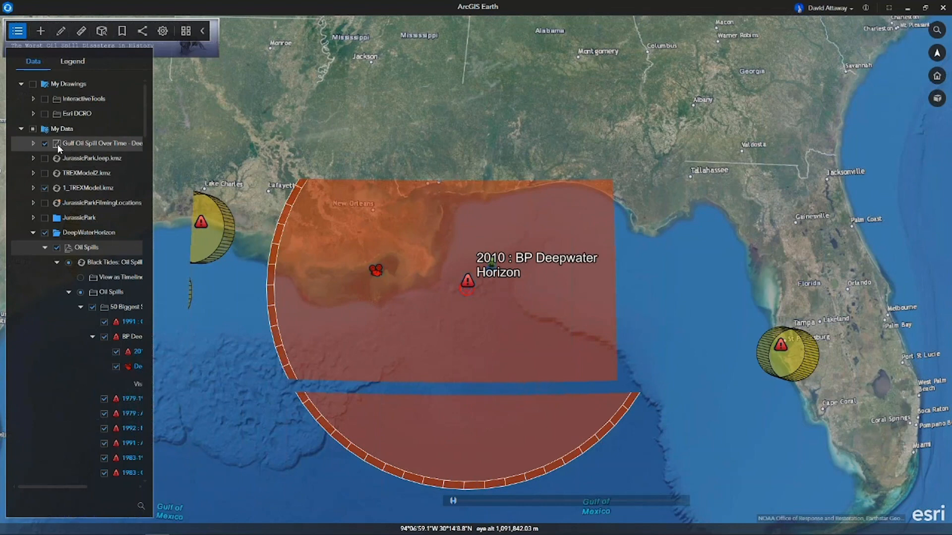
{"action": "left_click", "coordinate": [45, 144]}
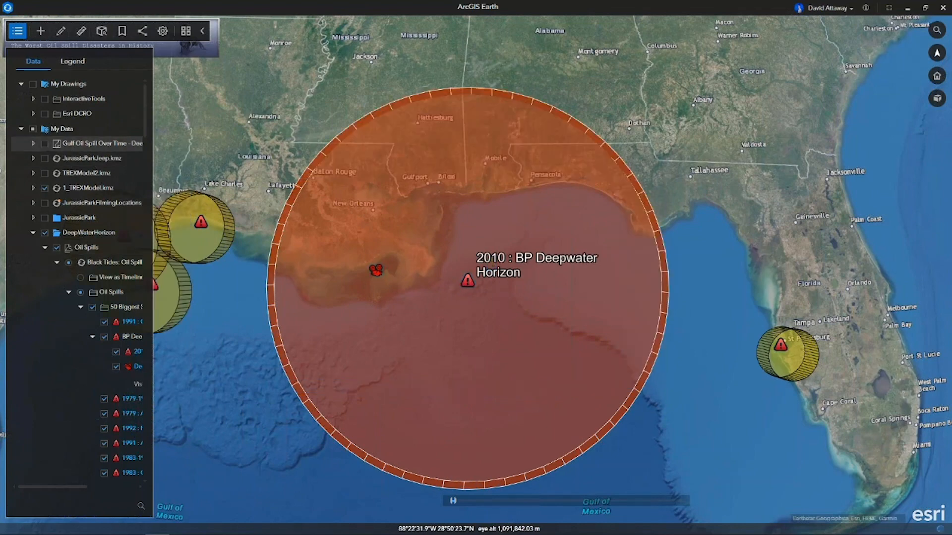
Open the 2010 BP Deepwater Horizon placemark's popup and look through its spill details.
{"action": "left_click", "coordinate": [468, 281]}
{"action": "scroll", "coordinate": [470, 365], "scroll_direction": "down", "scroll_amount": 10}
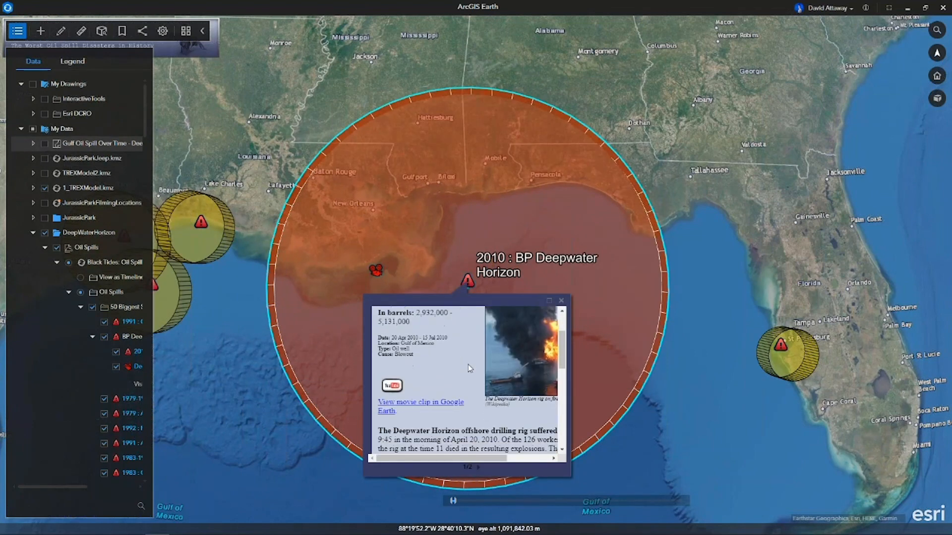
{"action": "scroll", "coordinate": [469, 367], "scroll_direction": "down", "scroll_amount": 2}
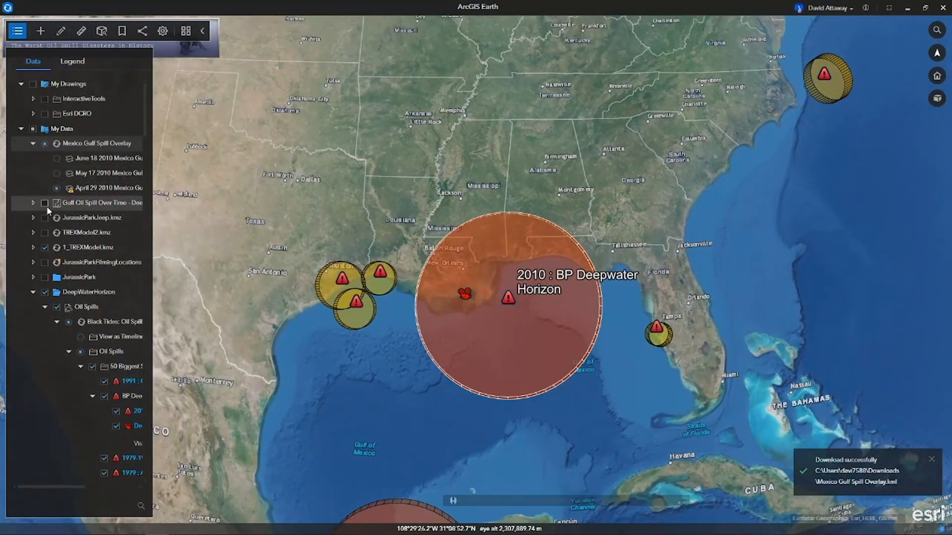
Hide the DeepWaterHorizon folder and display the May 17 2010 image of the Mexico Gulf Spill Overlay.
{"action": "left_click", "coordinate": [45, 292]}
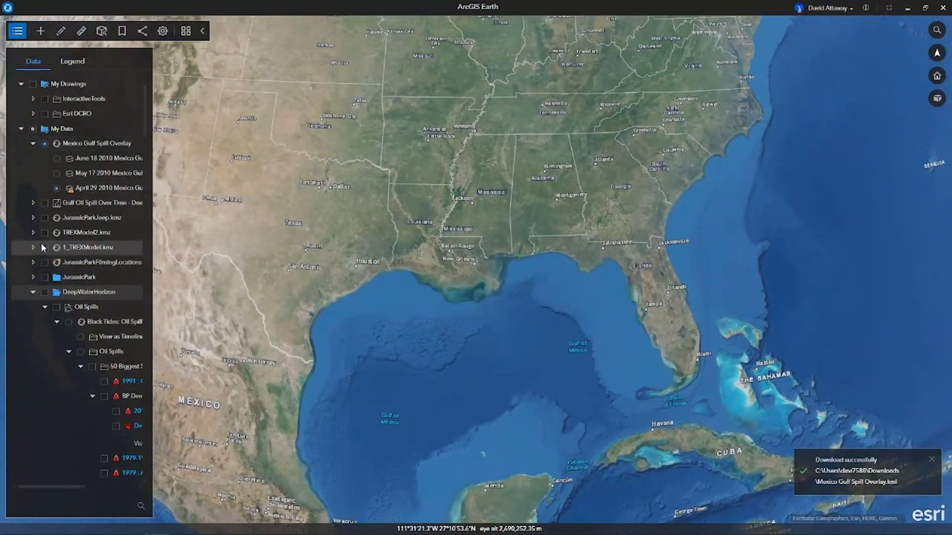
{"action": "left_click", "coordinate": [57, 174]}
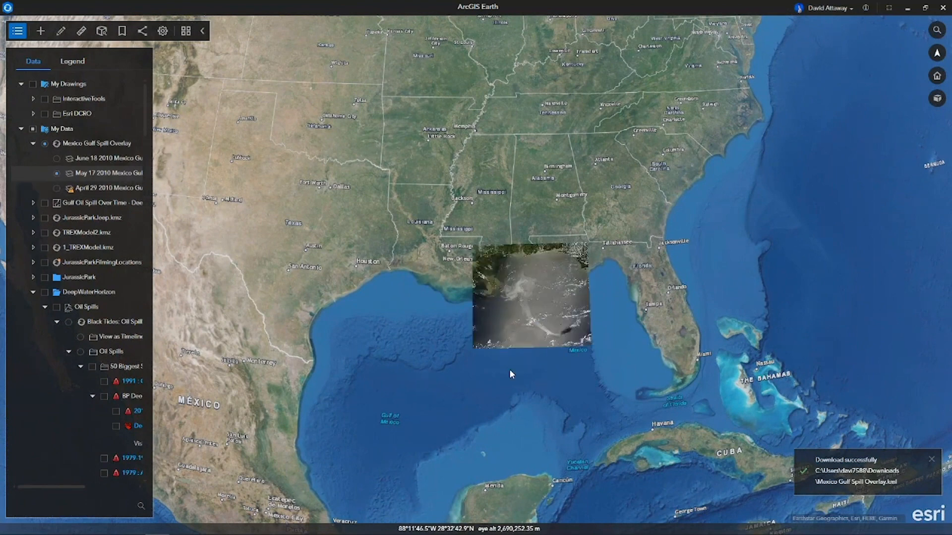
Add 2_GEdeepwaterhorizon.kmz from the 0_DemoMaterials folder to the globe and view the whole oil rig model.
{"action": "mouse_move", "coordinate": [491, 534]}
{"action": "left_click", "coordinate": [230, 527]}
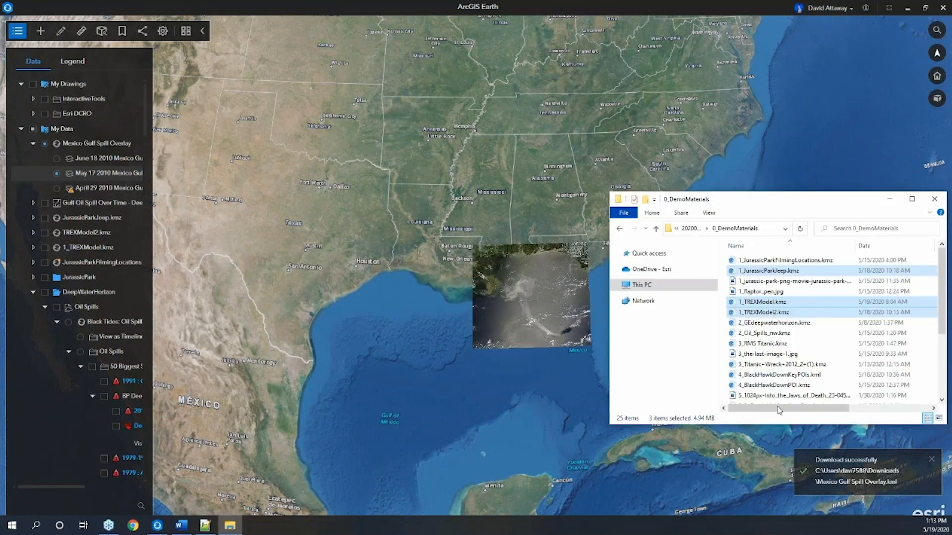
{"action": "left_click", "coordinate": [785, 324]}
{"action": "left_click_drag", "start_coordinate": [794, 326], "coordinate": [539, 342]}
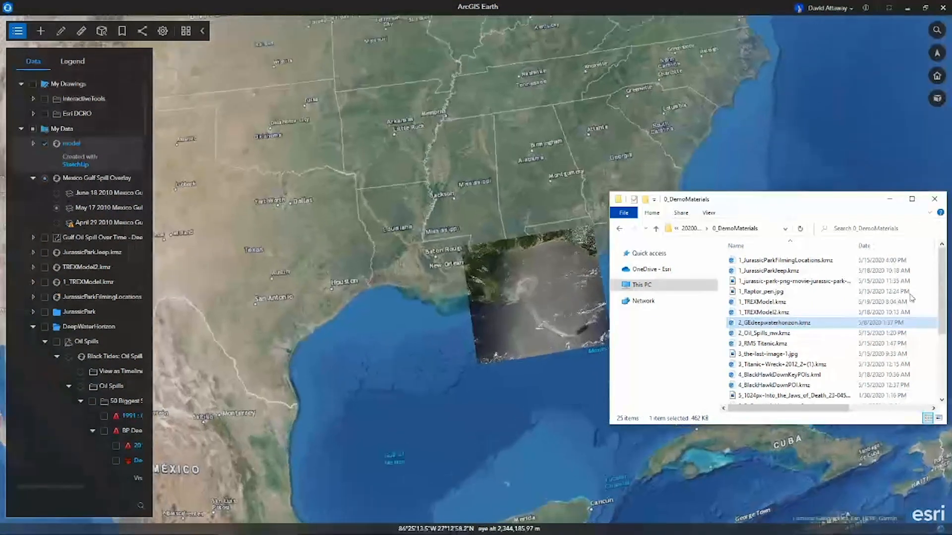
{"action": "left_click", "coordinate": [891, 199]}
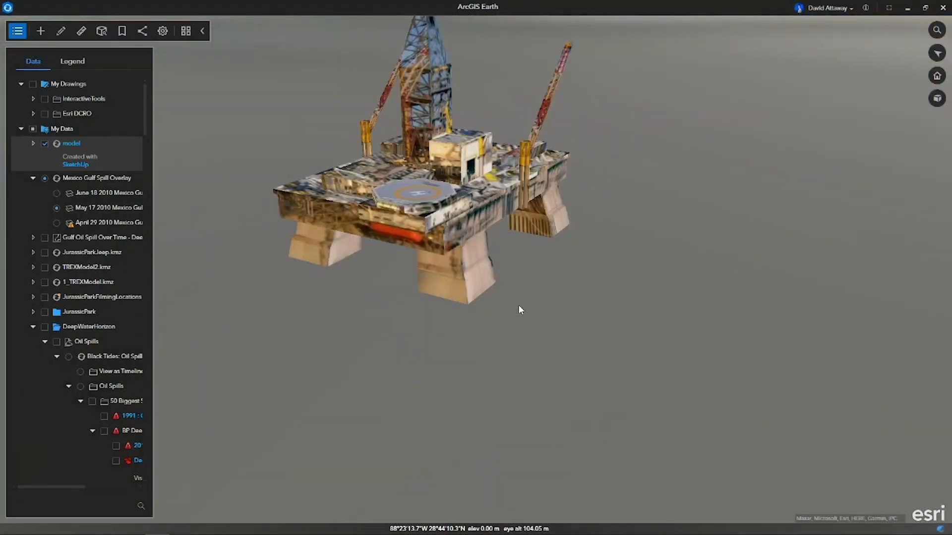
{"action": "scroll", "coordinate": [514, 332], "scroll_direction": "down", "scroll_amount": 3}
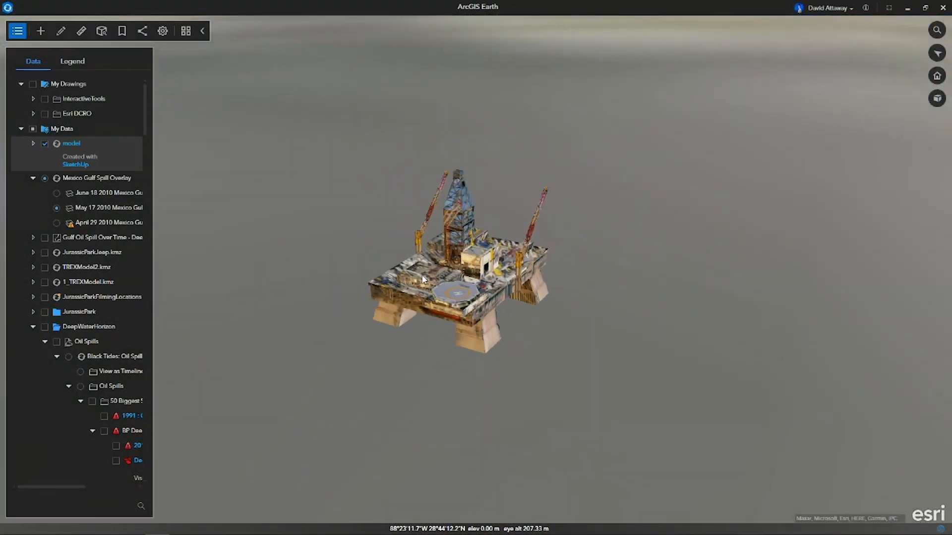
Measure the 3D direct, horizontal and vertical distances from the top of the rig's derrick to the sea surface, and close the measurement tool.
{"action": "left_click", "coordinate": [62, 32]}
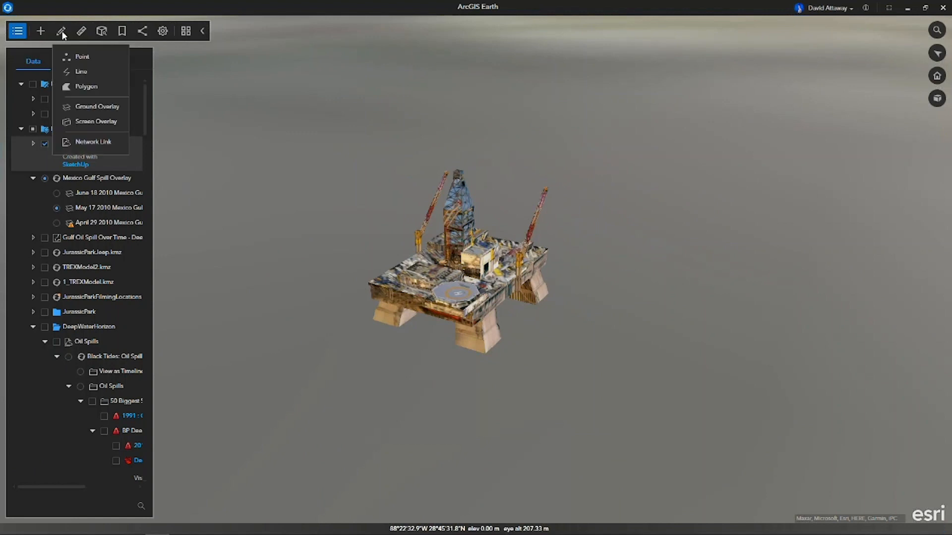
{"action": "left_click", "coordinate": [80, 33]}
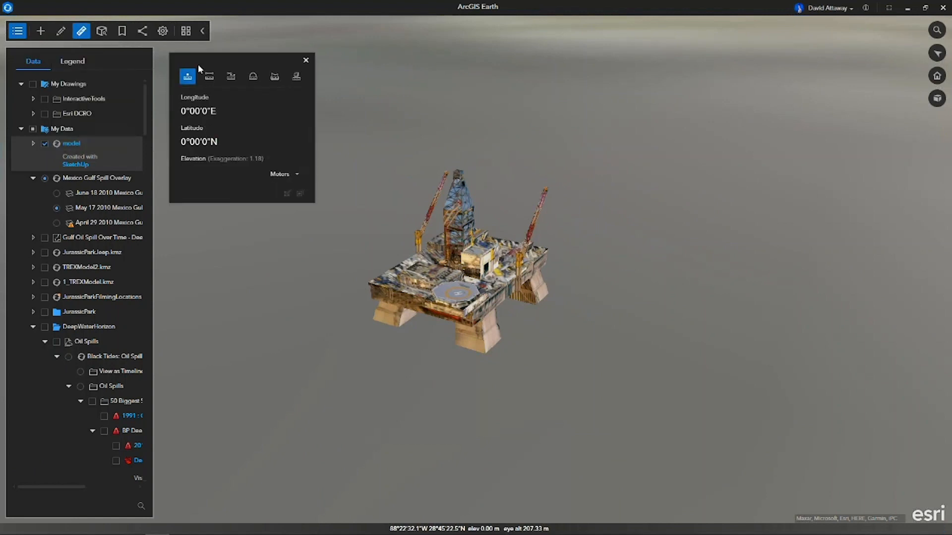
{"action": "left_click", "coordinate": [294, 78]}
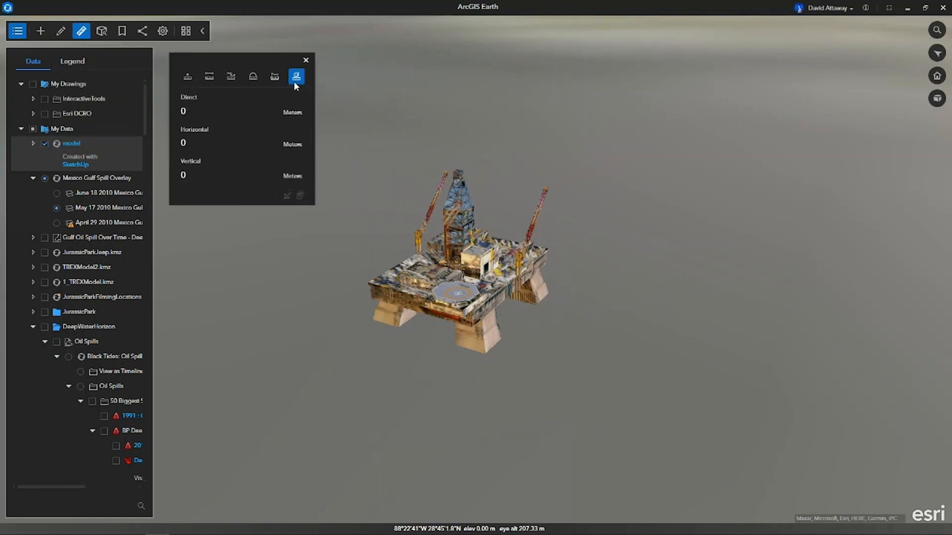
{"action": "left_click", "coordinate": [462, 172]}
{"action": "left_click", "coordinate": [556, 248]}
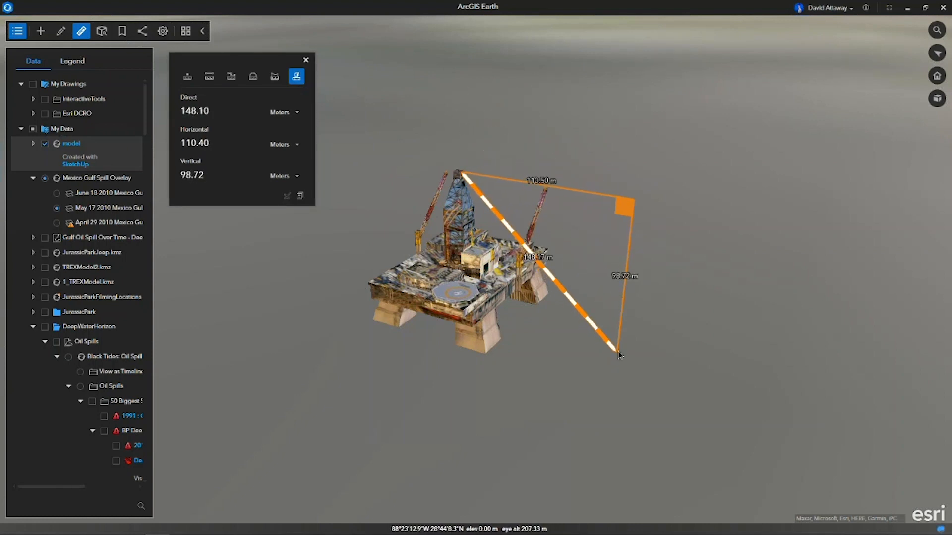
{"action": "middle_click_drag", "start_coordinate": [639, 344], "coordinate": [665, 329]}
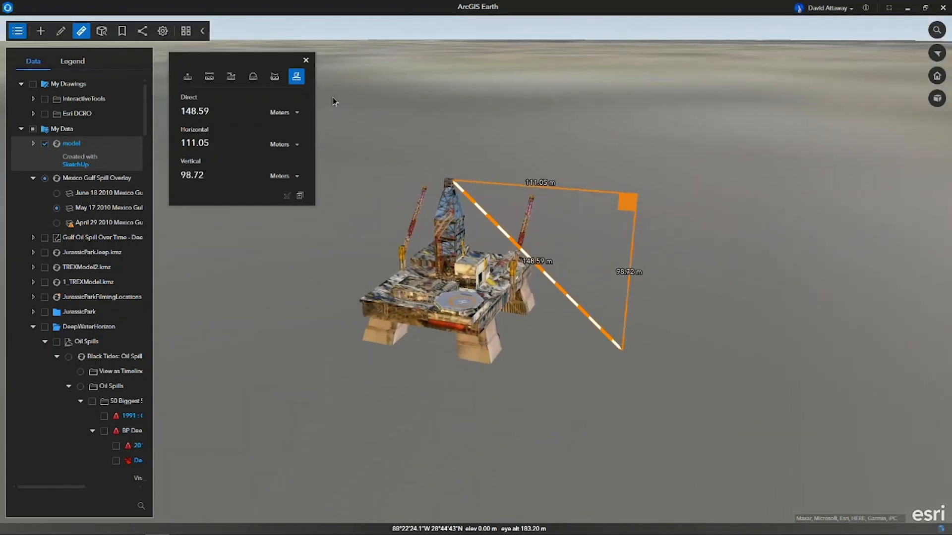
{"action": "left_click", "coordinate": [305, 60]}
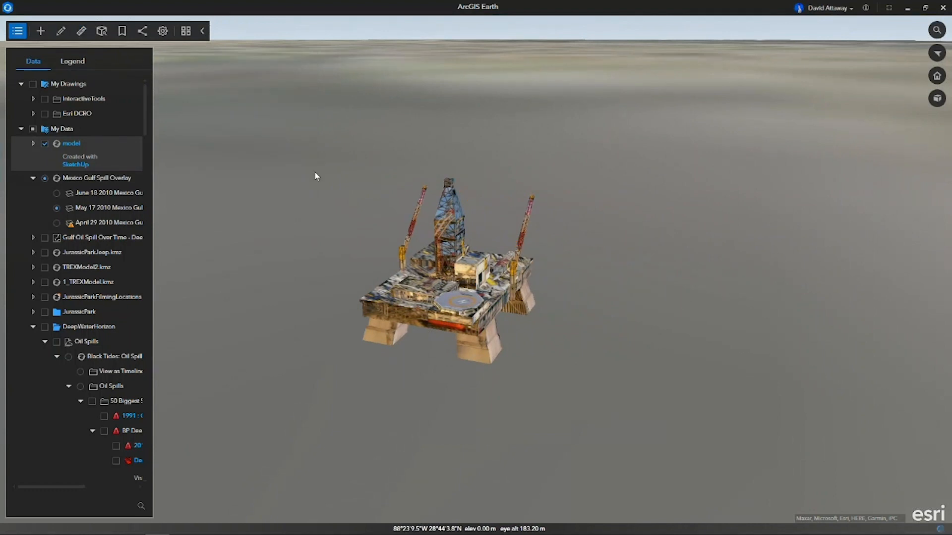
Hide the oil rig model, collapse the Mexico Gulf Spill Overlay and DeepWaterHorizon entries, and display the Titanic folder.
{"action": "left_click", "coordinate": [45, 144]}
{"action": "left_click", "coordinate": [33, 177]}
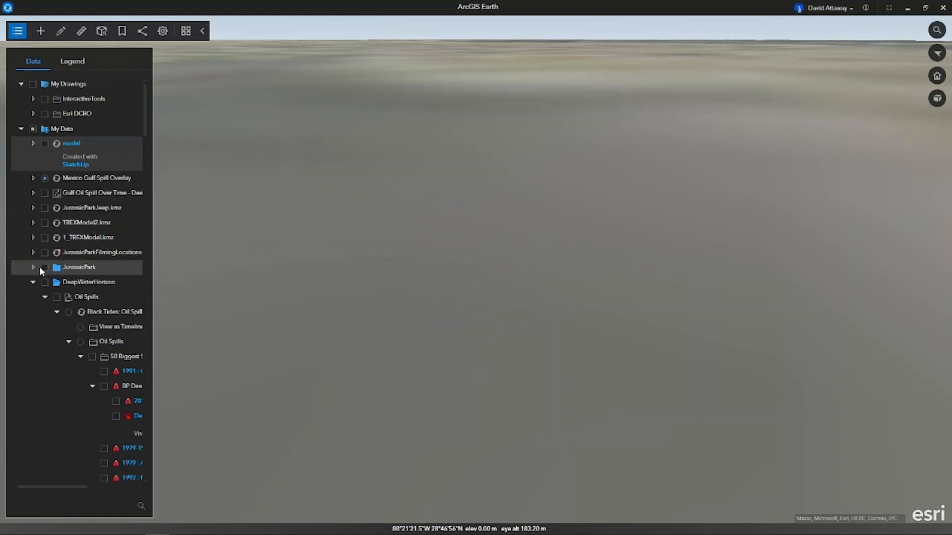
{"action": "left_click", "coordinate": [33, 282]}
{"action": "left_click", "coordinate": [45, 297]}
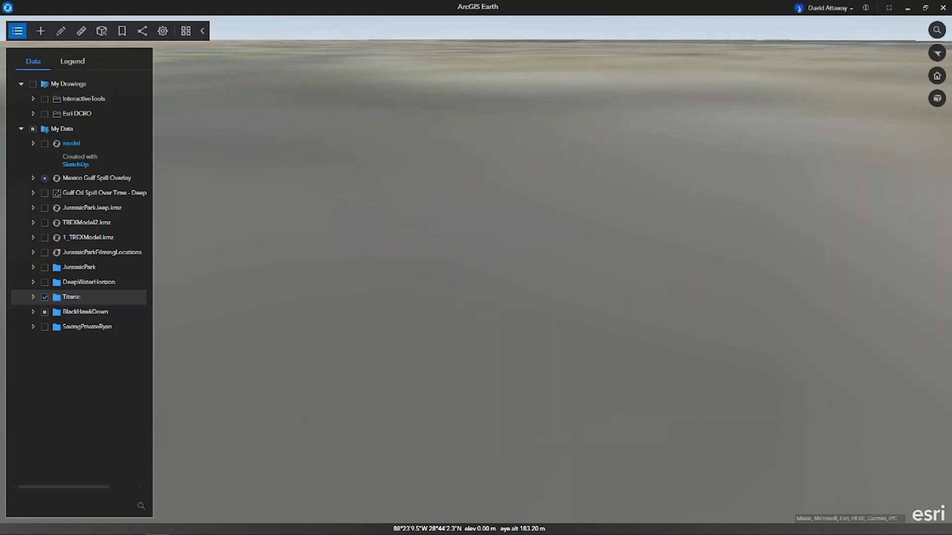
Add 3_RMS Titanic.kmz from the 0_DemoMaterials folder to the globe and view the ship model from different angles.
{"action": "key", "text": "alt+Tab"}
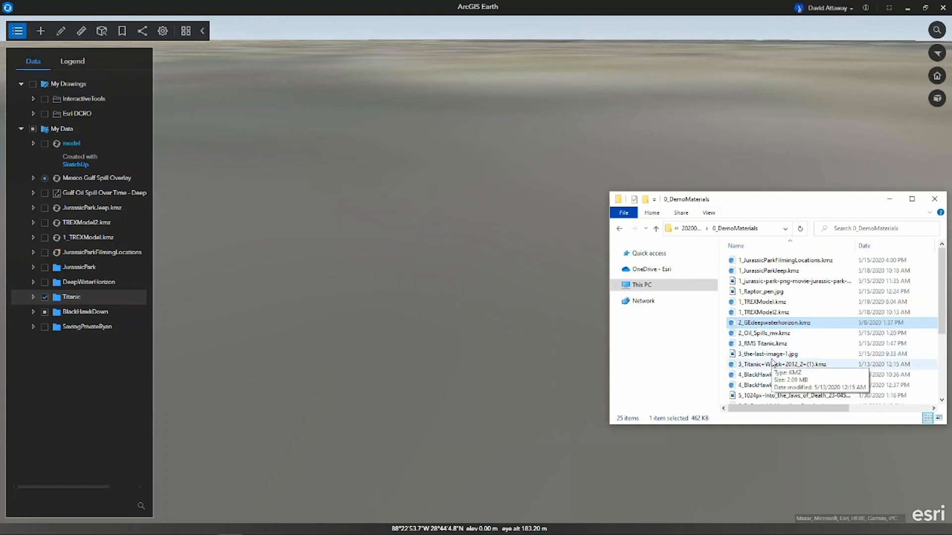
{"action": "left_click_drag", "start_coordinate": [772, 347], "coordinate": [448, 314]}
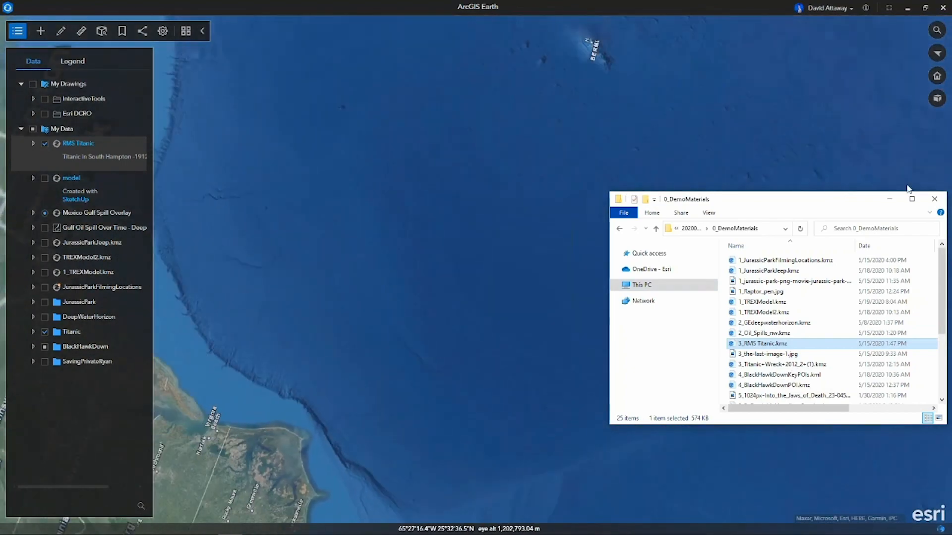
{"action": "left_click", "coordinate": [890, 197]}
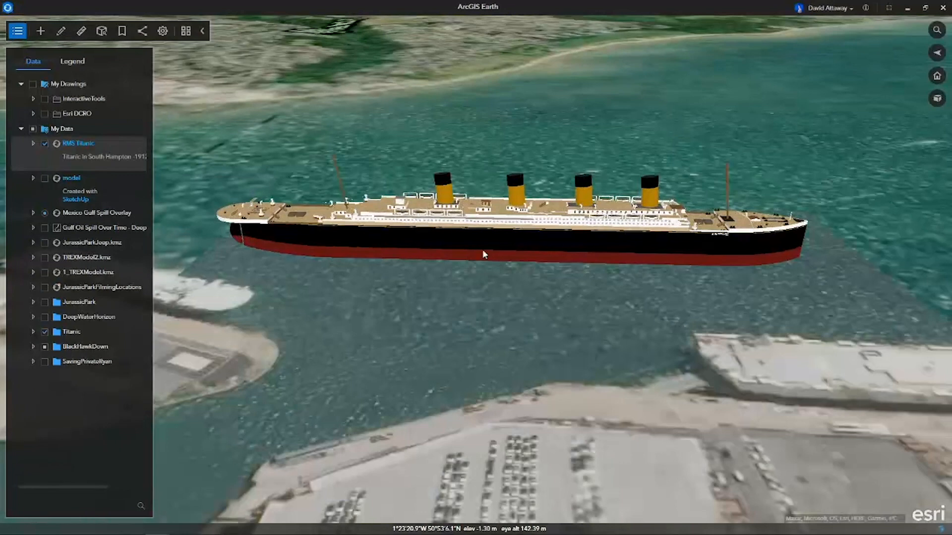
{"action": "middle_click_drag", "start_coordinate": [542, 256], "coordinate": [527, 253]}
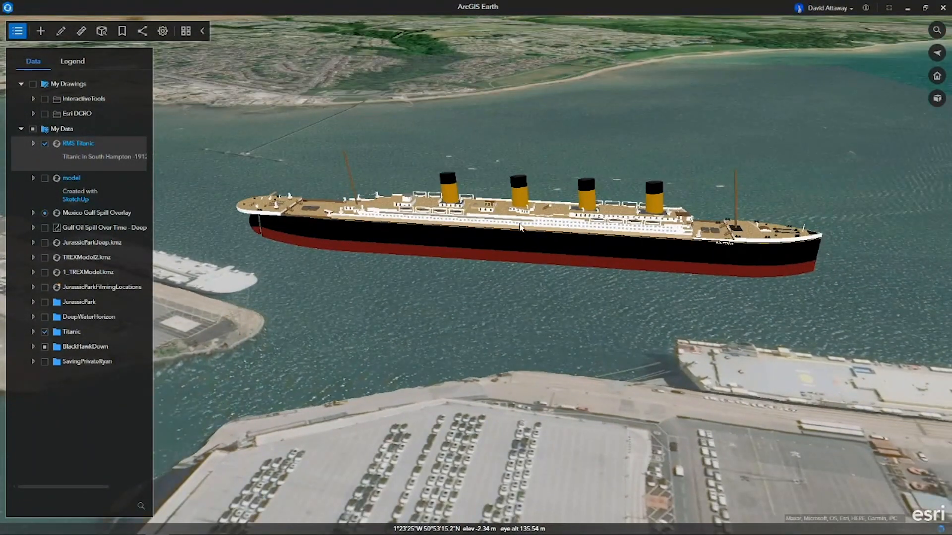
{"action": "middle_click_drag", "start_coordinate": [520, 247], "coordinate": [557, 240]}
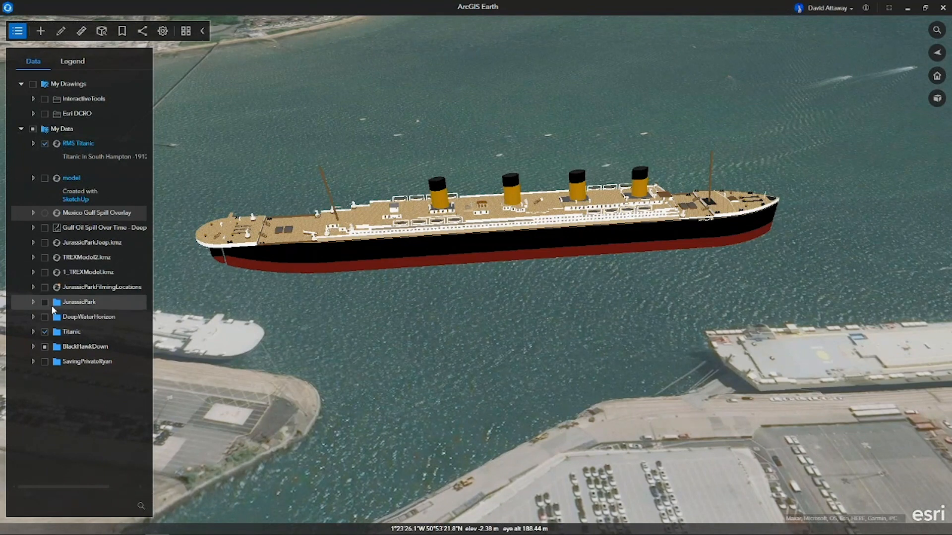
Zoom to the first model.dae in the Titanic folder's TitanicModel subfolder and pitch the view to inspect the detailed ship.
{"action": "left_click", "coordinate": [33, 333]}
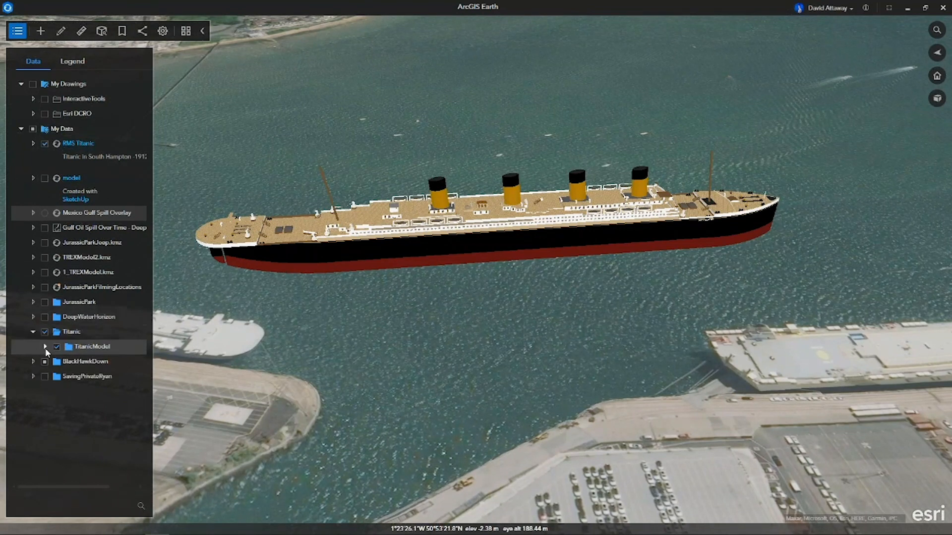
{"action": "left_click", "coordinate": [45, 347]}
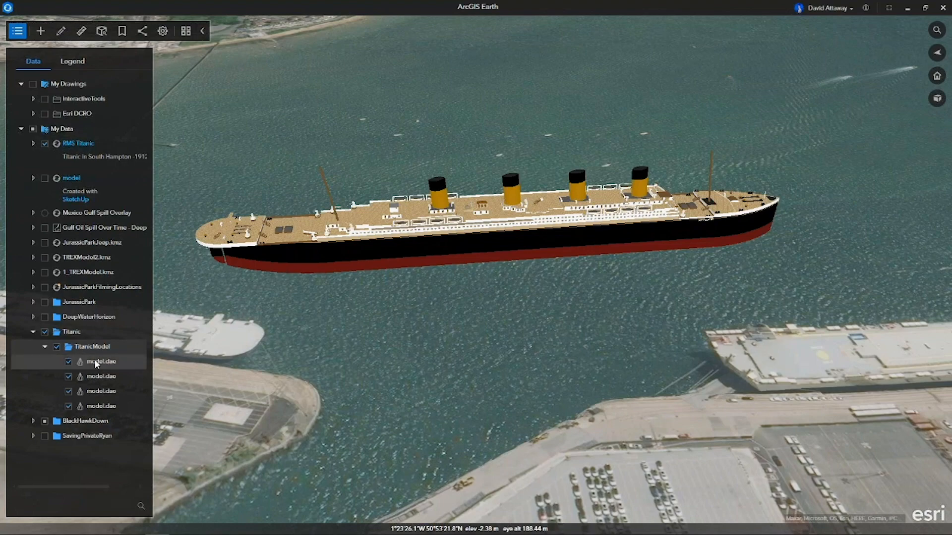
{"action": "right_click", "coordinate": [96, 364]}
{"action": "left_click", "coordinate": [137, 412]}
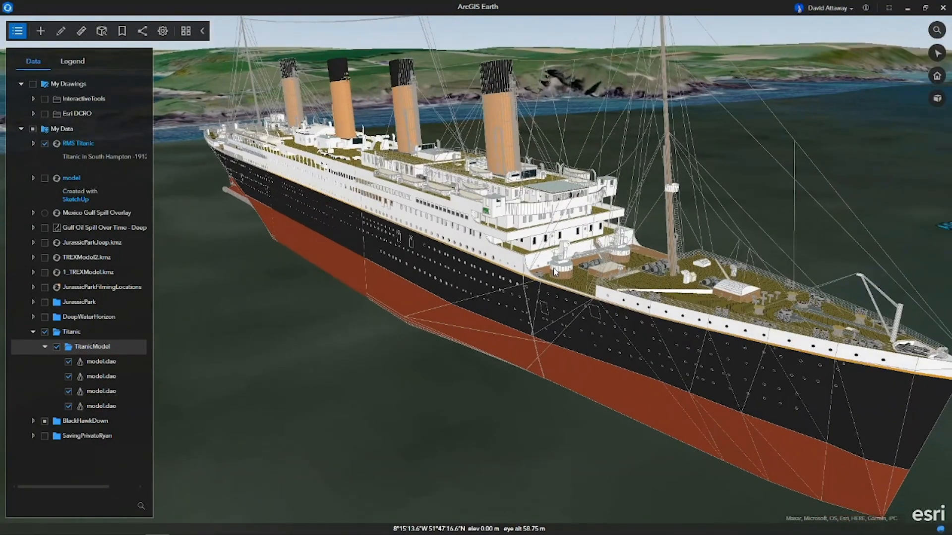
{"action": "right_click", "coordinate": [554, 215]}
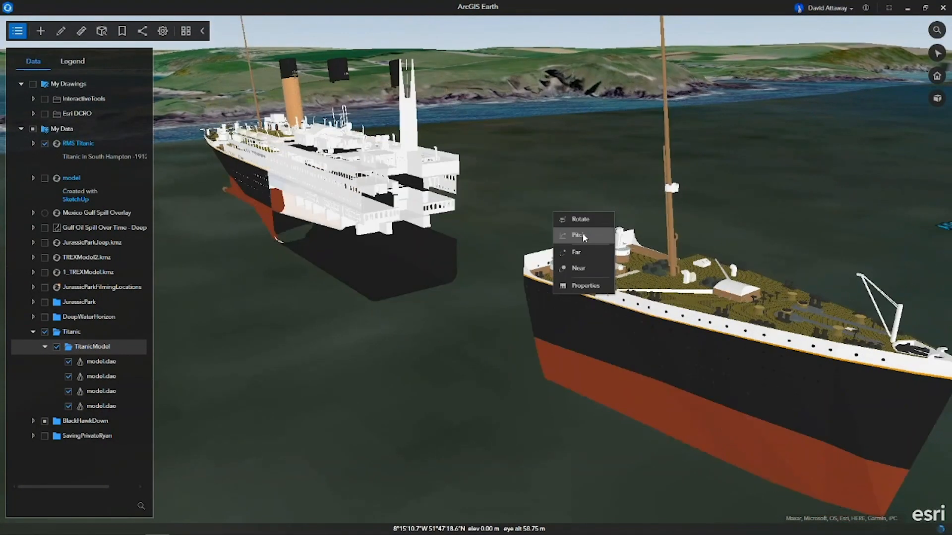
{"action": "left_click", "coordinate": [583, 236]}
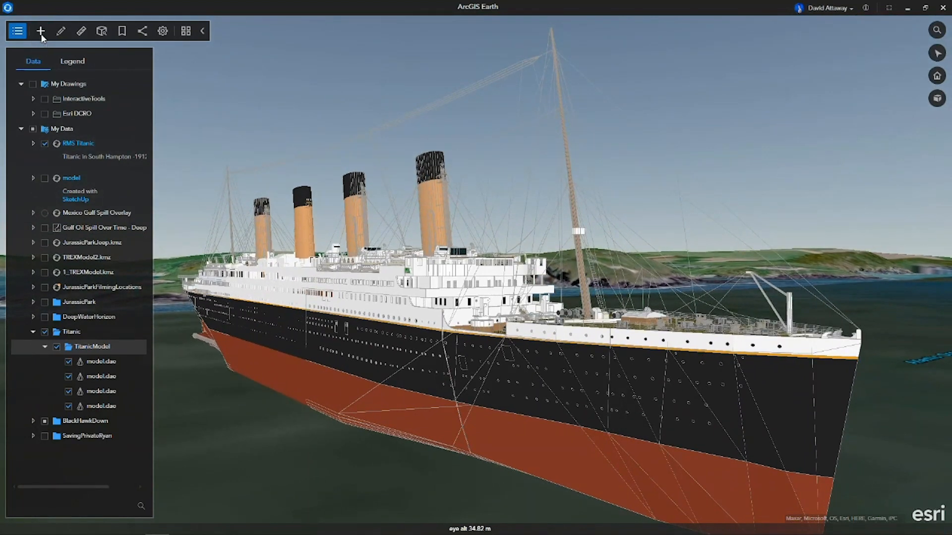
Search ArcGIS Online for "titanic routes" and add the Titanic Route web map to the globe.
{"action": "left_click", "coordinate": [41, 31]}
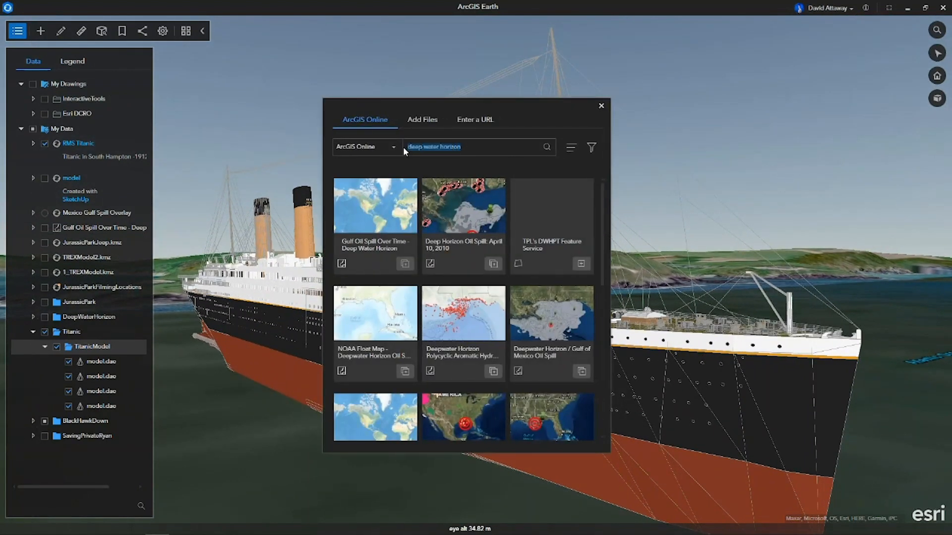
{"action": "type", "text": "titanic routes"}
{"action": "key", "text": "Return"}
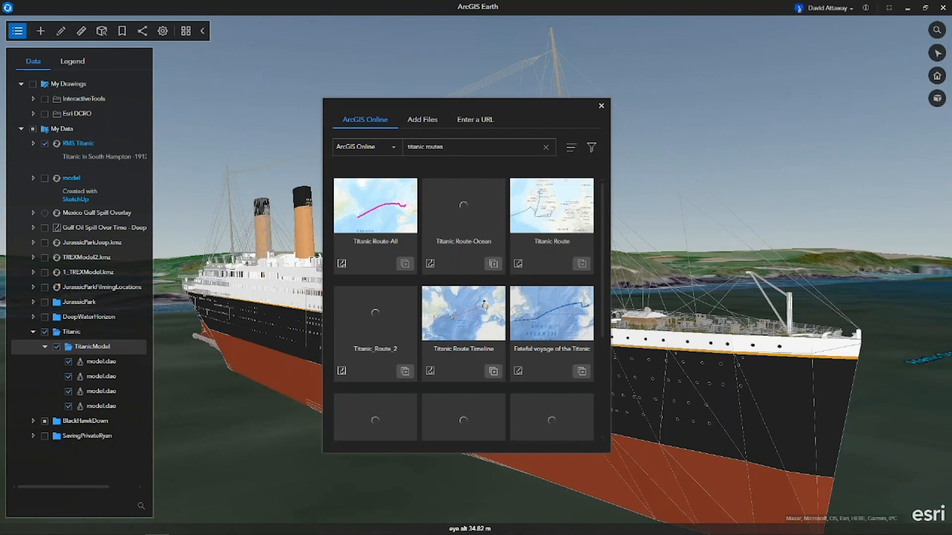
{"action": "mouse_move", "coordinate": [498, 227]}
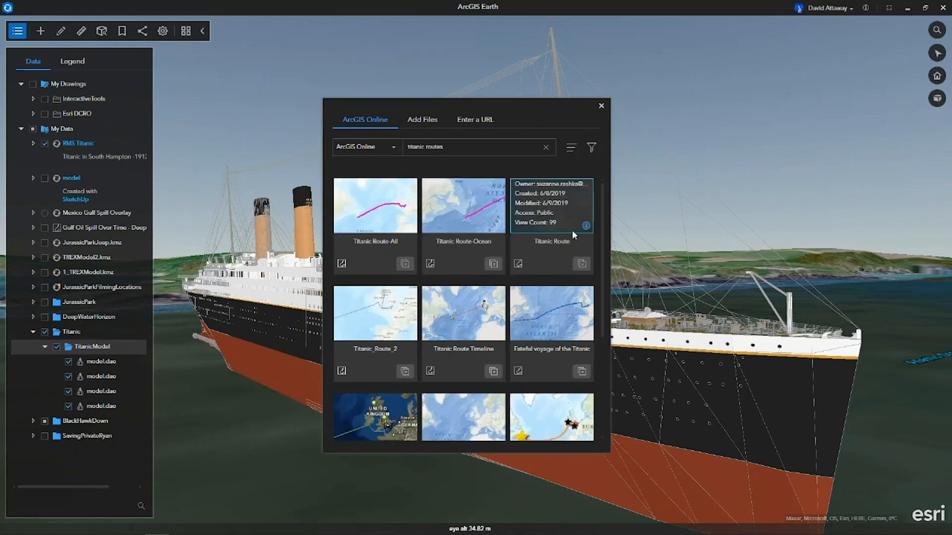
{"action": "left_click", "coordinate": [581, 264]}
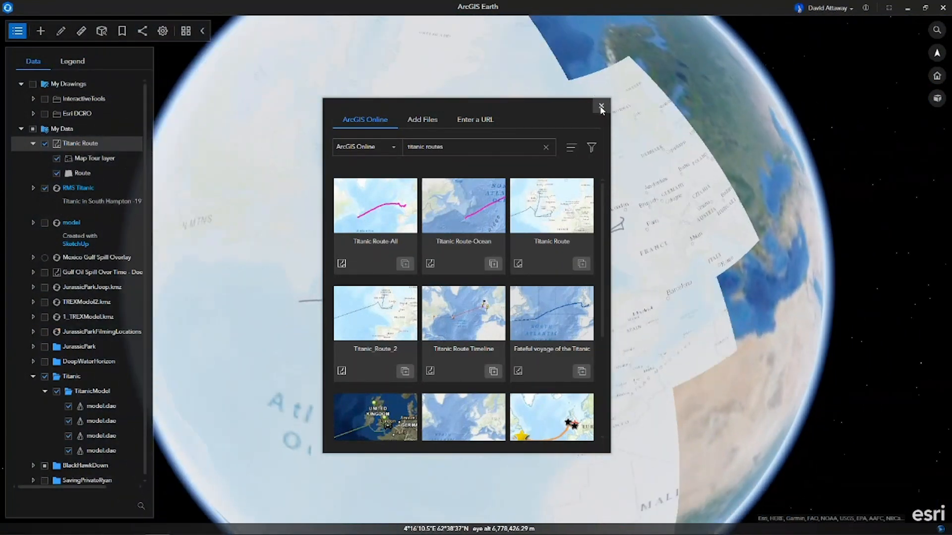
{"action": "left_click", "coordinate": [601, 107]}
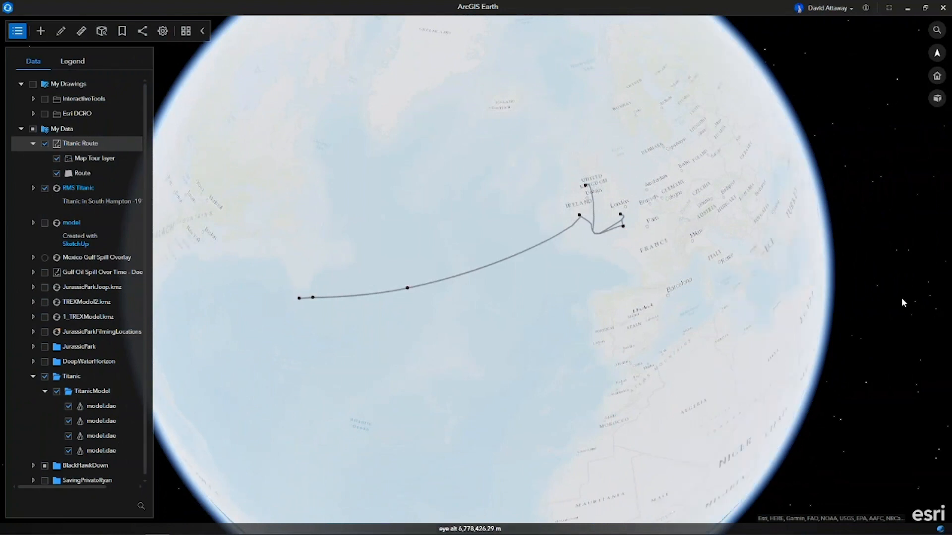
Add 3_Titanic+Wreck+2012_2+(1).kmz from the 0_DemoMaterials folder to the globe and hide the Titanic Route layer.
{"action": "mouse_move", "coordinate": [446, 533]}
{"action": "left_click", "coordinate": [229, 527]}
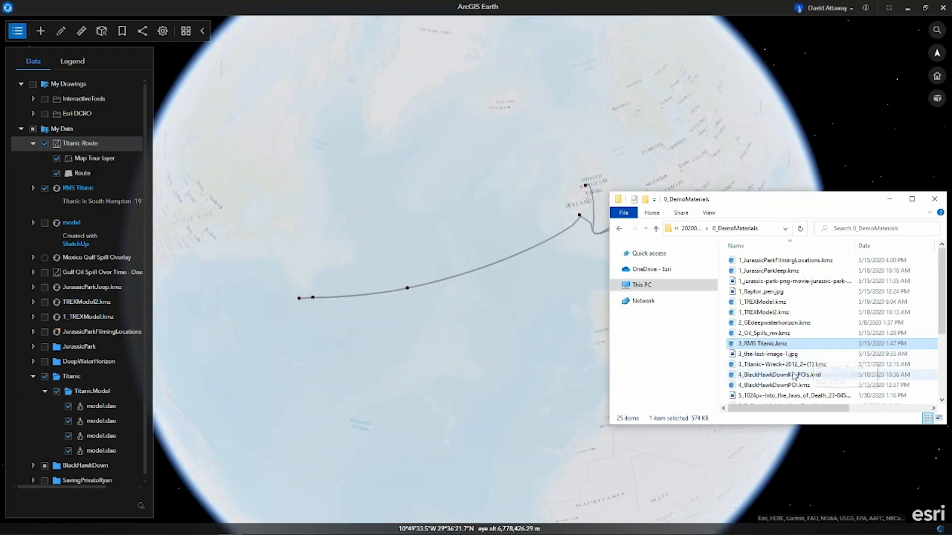
{"action": "left_click_drag", "start_coordinate": [794, 365], "coordinate": [463, 370]}
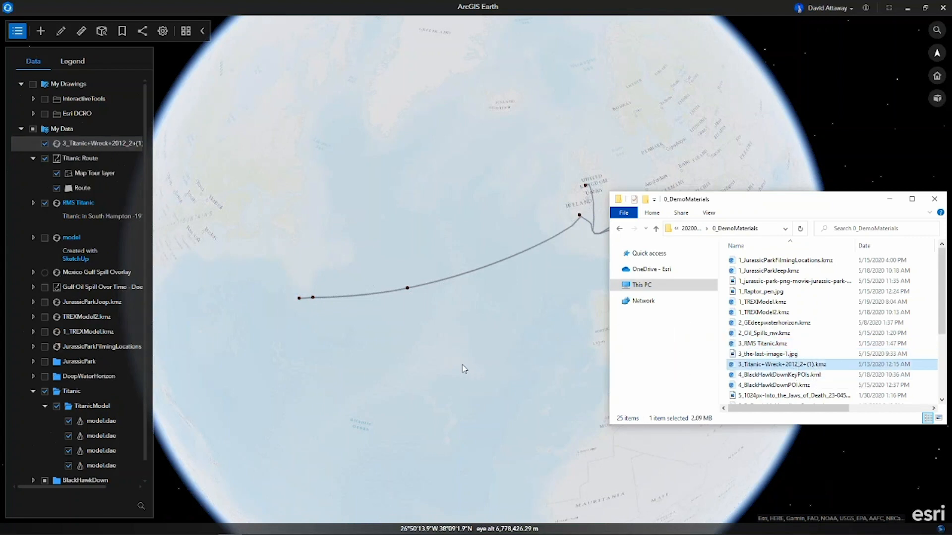
{"action": "left_click", "coordinate": [889, 199]}
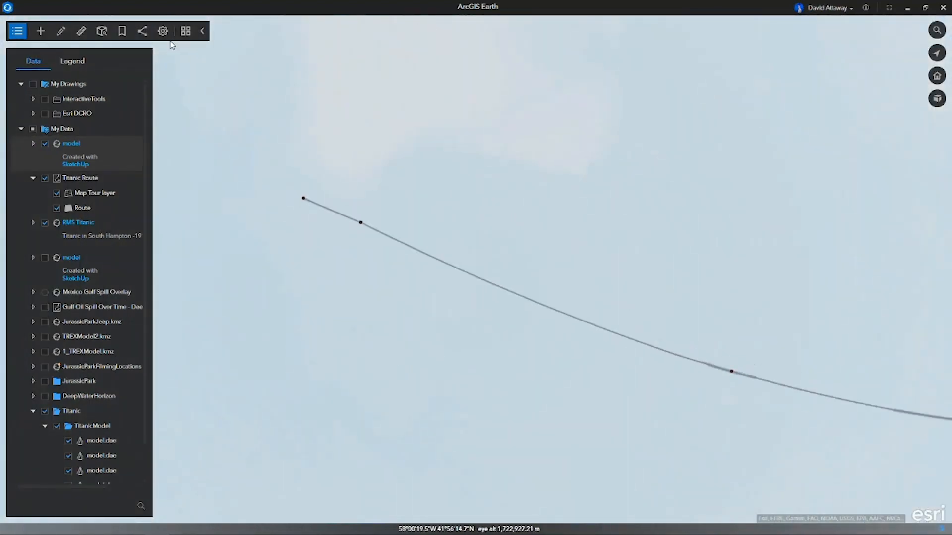
{"action": "left_click", "coordinate": [45, 179]}
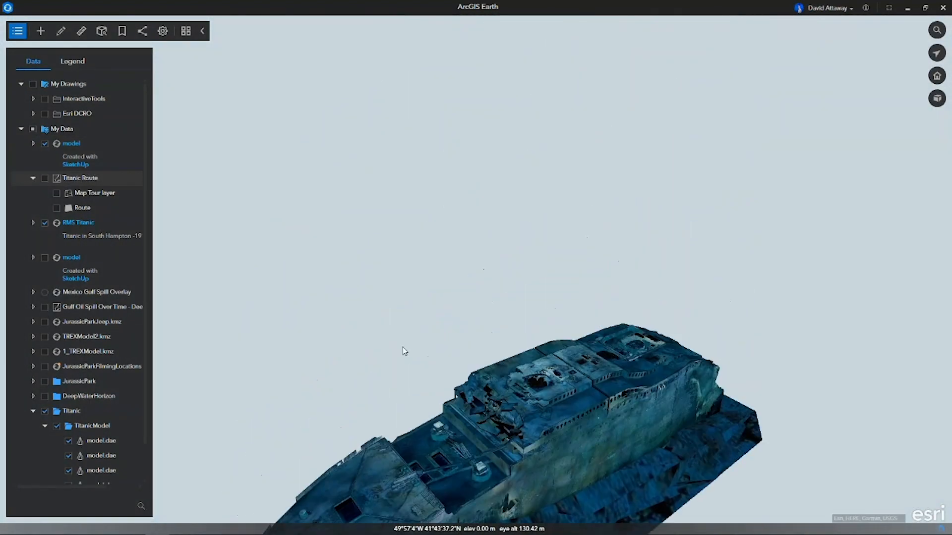
Examine the Titanic wreck model up close and from several angles, with the layer list hidden.
{"action": "left_click_drag", "start_coordinate": [570, 389], "coordinate": [586, 323]}
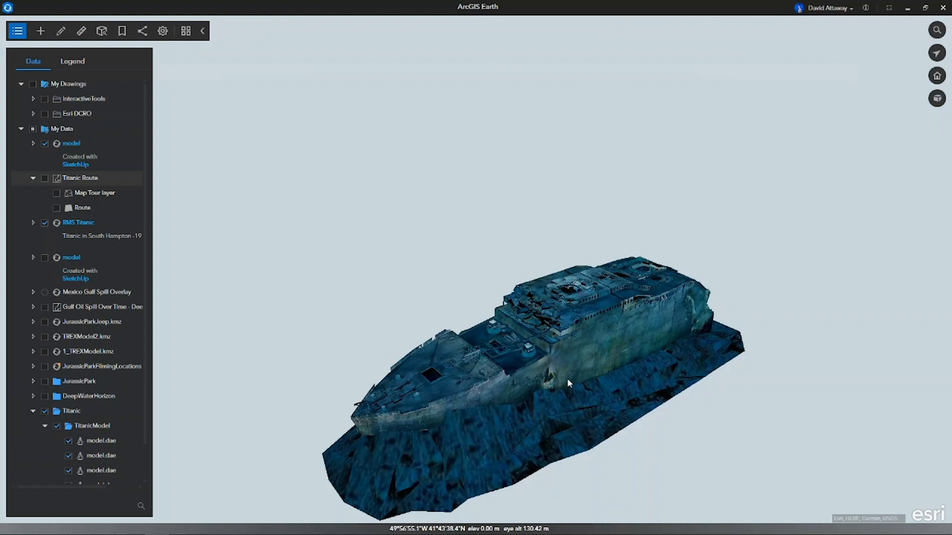
{"action": "left_click_drag", "start_coordinate": [546, 391], "coordinate": [546, 375]}
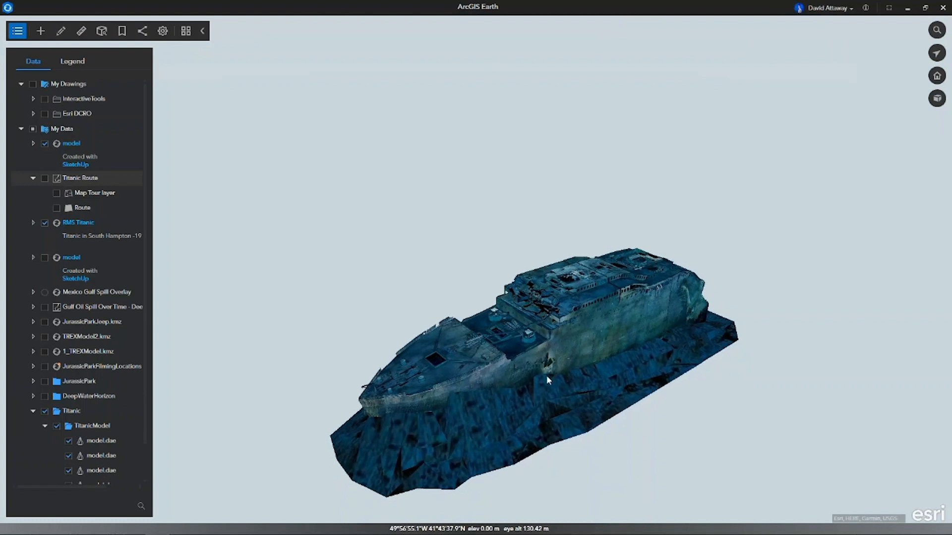
{"action": "scroll", "coordinate": [547, 376], "scroll_direction": "up", "scroll_amount": 3}
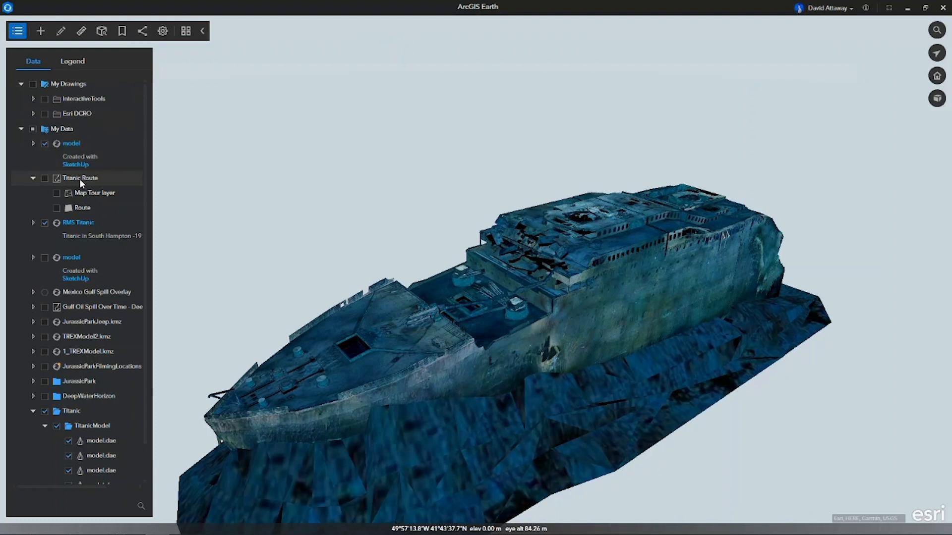
{"action": "scroll", "coordinate": [519, 335], "scroll_direction": "down", "scroll_amount": 1}
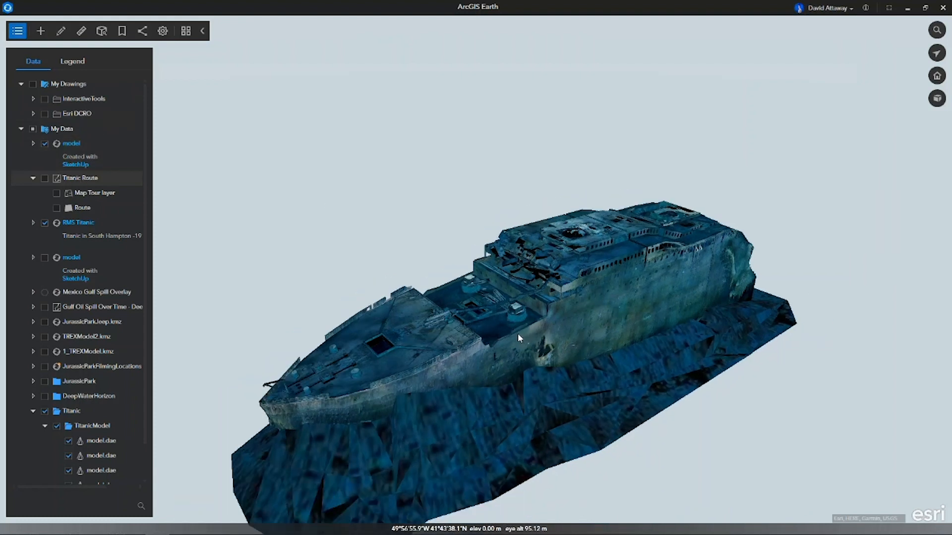
{"action": "right_click", "coordinate": [519, 335]}
{"action": "left_click", "coordinate": [535, 342]}
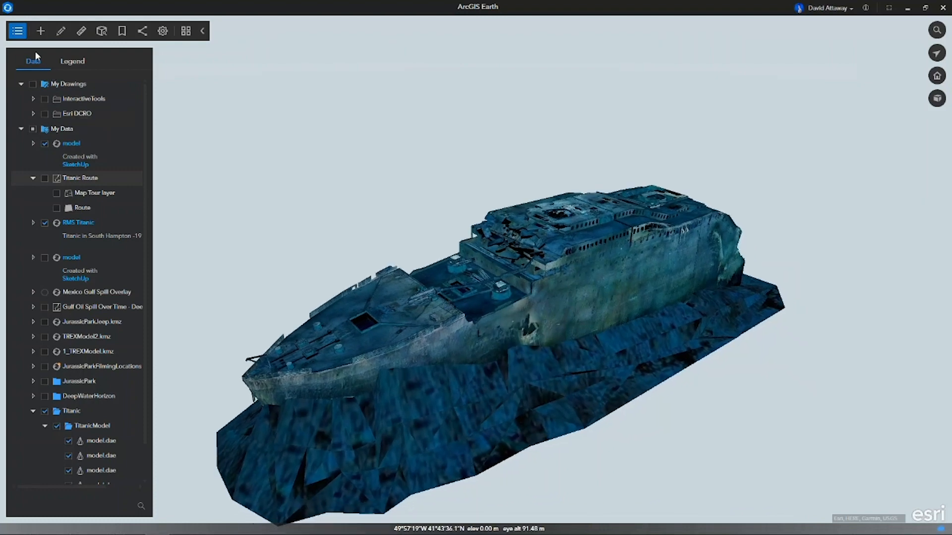
{"action": "left_click", "coordinate": [17, 31]}
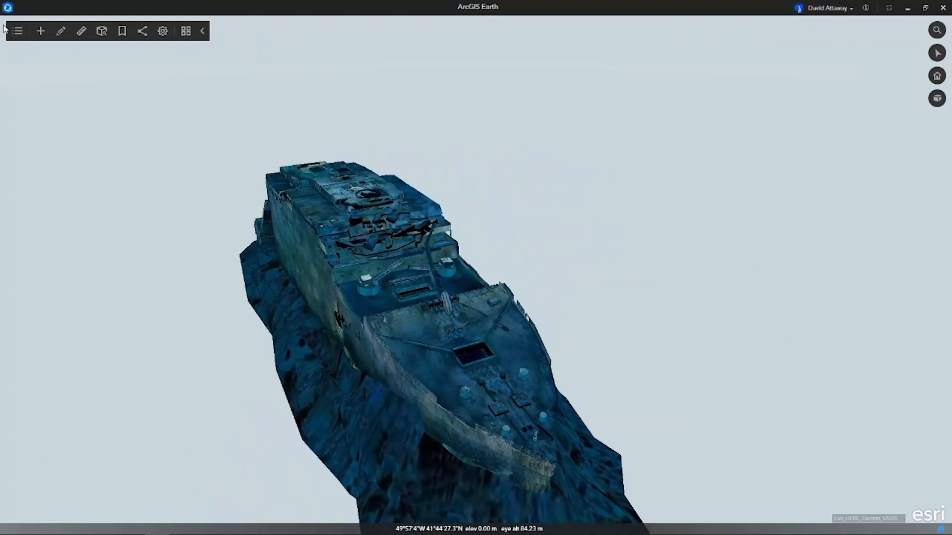
Remove the Titanic Route layer from My Data and view the whole wreck with the layer list hidden.
{"action": "left_click", "coordinate": [18, 31]}
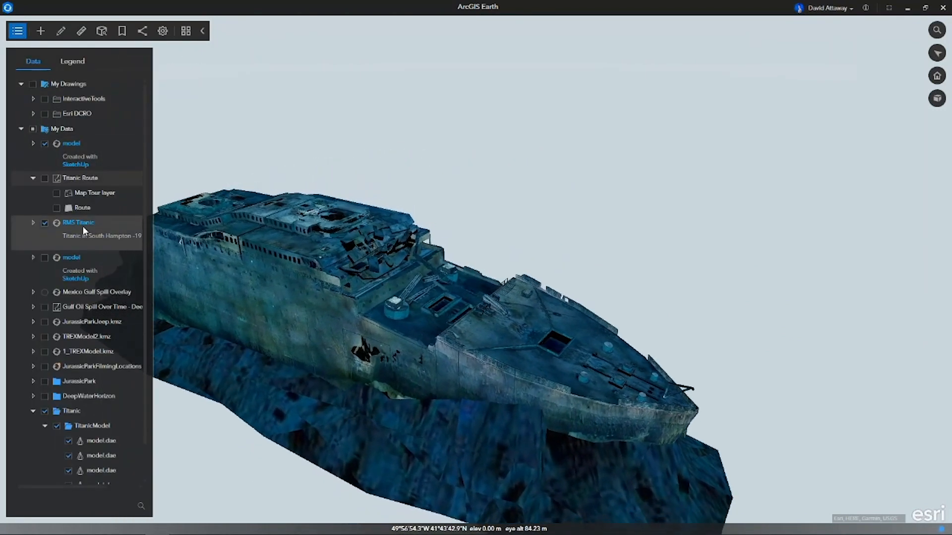
{"action": "right_click", "coordinate": [73, 178]}
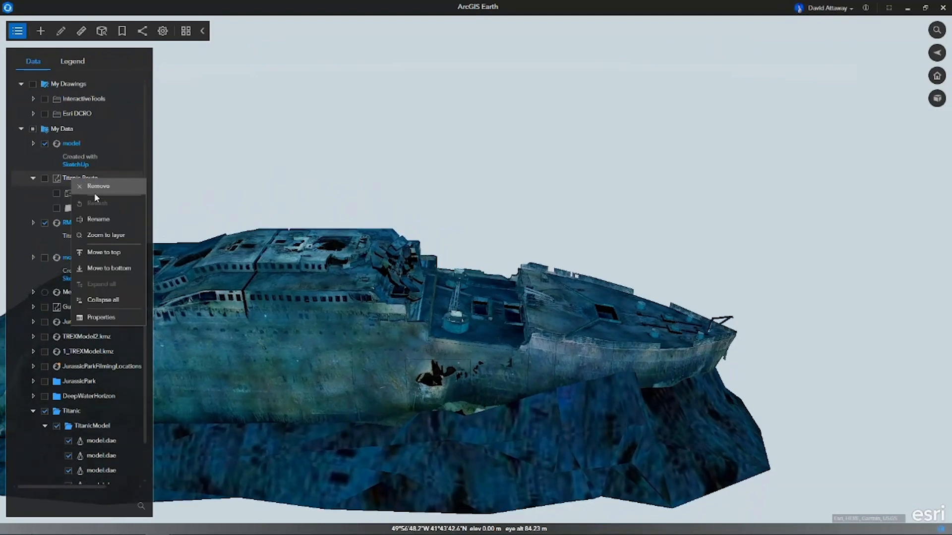
{"action": "left_click", "coordinate": [95, 187]}
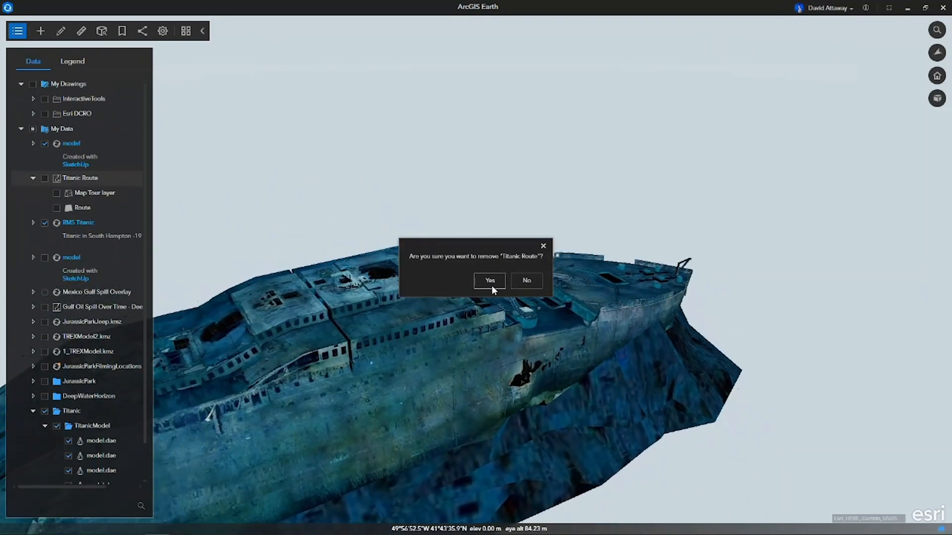
{"action": "left_click", "coordinate": [503, 281]}
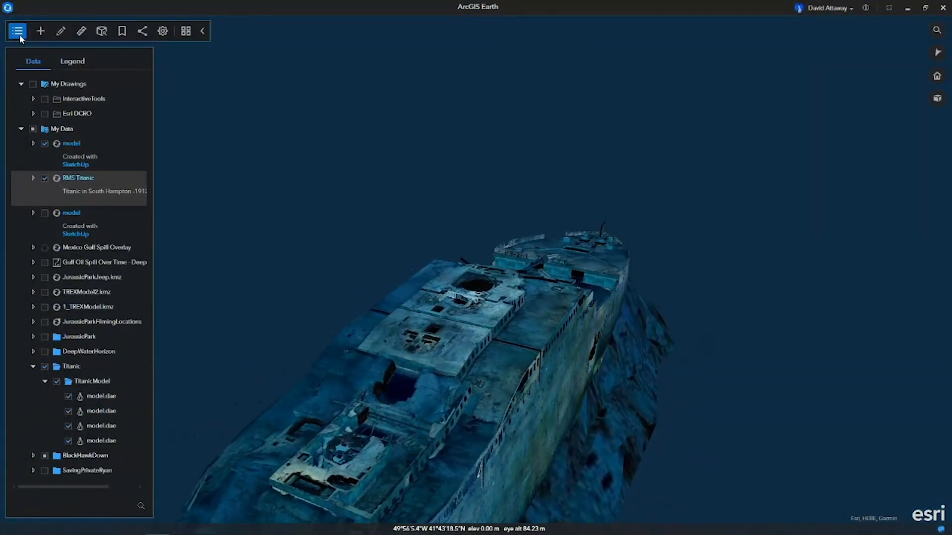
{"action": "left_click", "coordinate": [18, 32]}
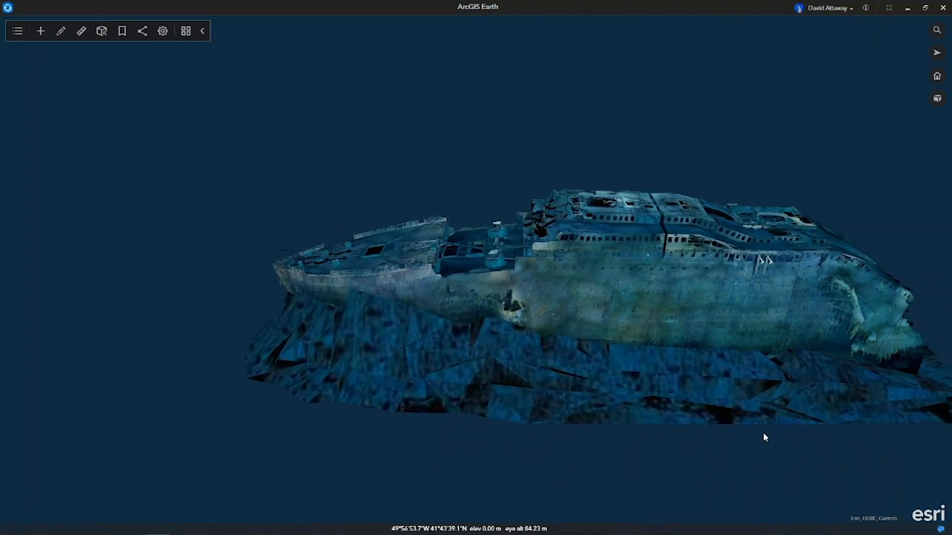
{"action": "scroll", "coordinate": [773, 433], "scroll_direction": "down", "scroll_amount": 5}
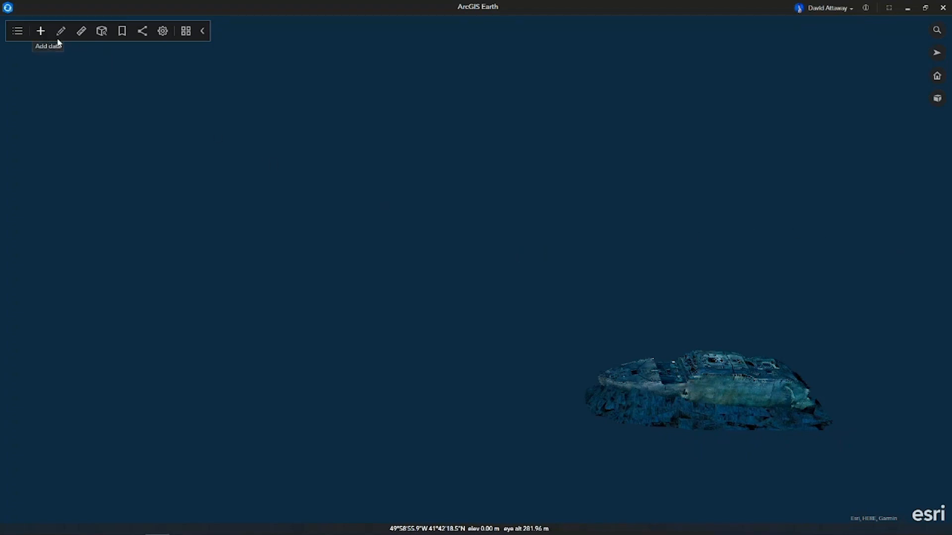
Search for Mogadishu, Banaadir, SOM, fly to it and clear the search result marker.
{"action": "left_click", "coordinate": [930, 31]}
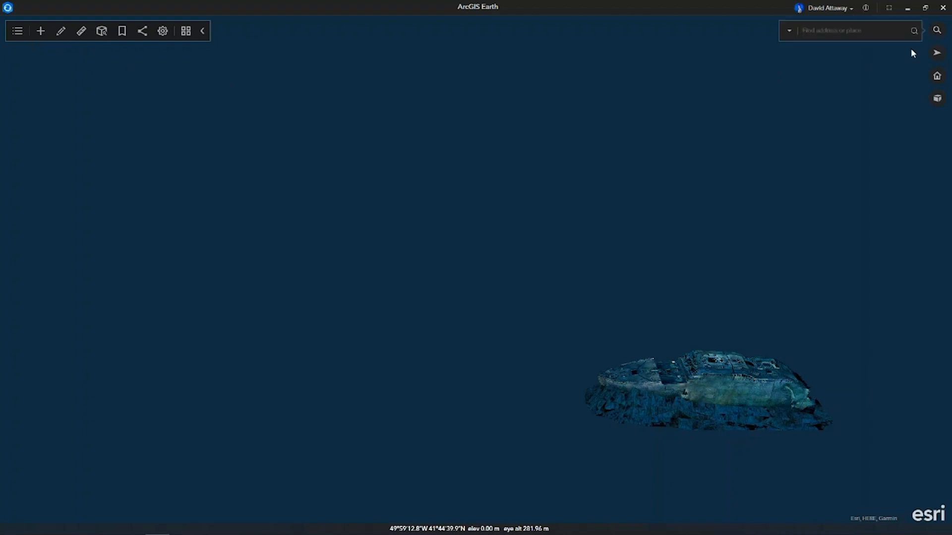
{"action": "type", "text": "moga"}
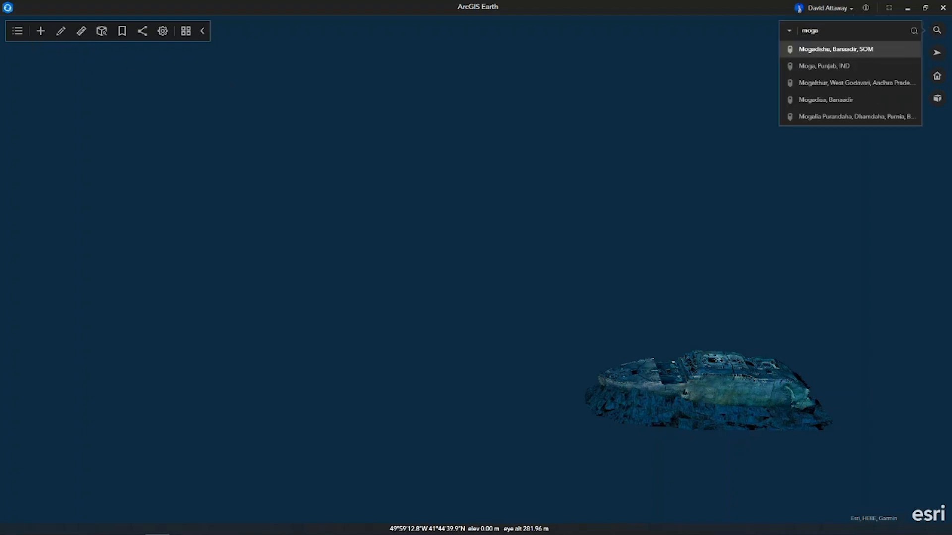
{"action": "left_click", "coordinate": [864, 52]}
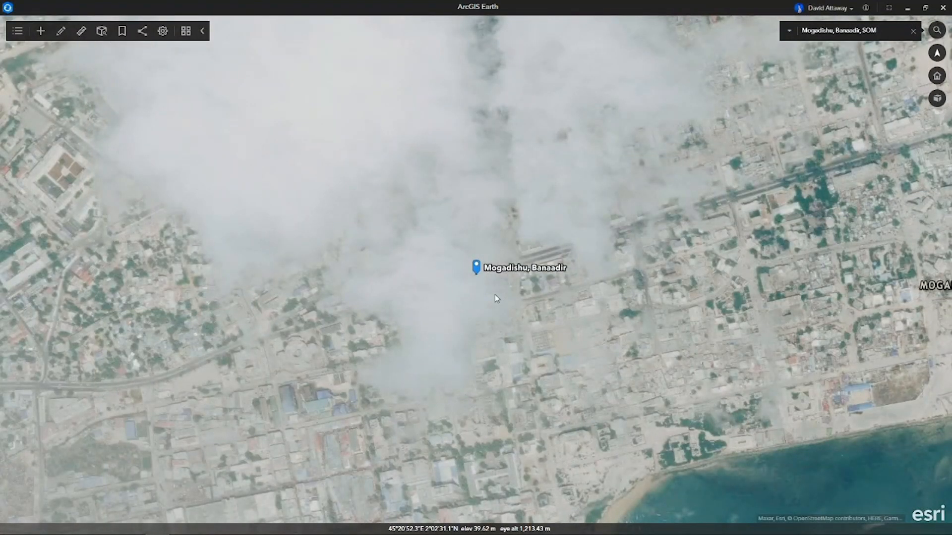
{"action": "left_click", "coordinate": [913, 30]}
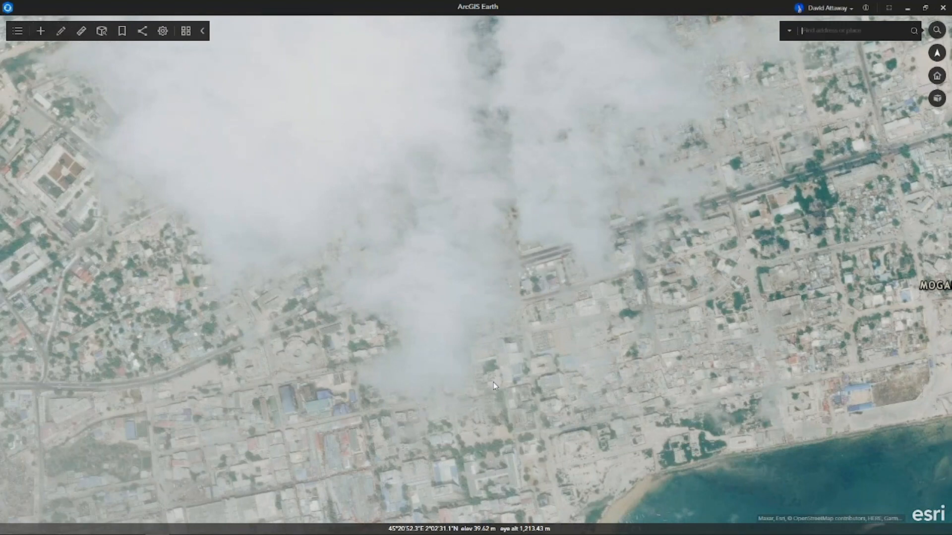
Try to add 4_BlackHawkDownKeyPOIs.kml from the 0_DemoMaterials folder to the globe.
{"action": "mouse_move", "coordinate": [270, 533]}
{"action": "left_click", "coordinate": [230, 527]}
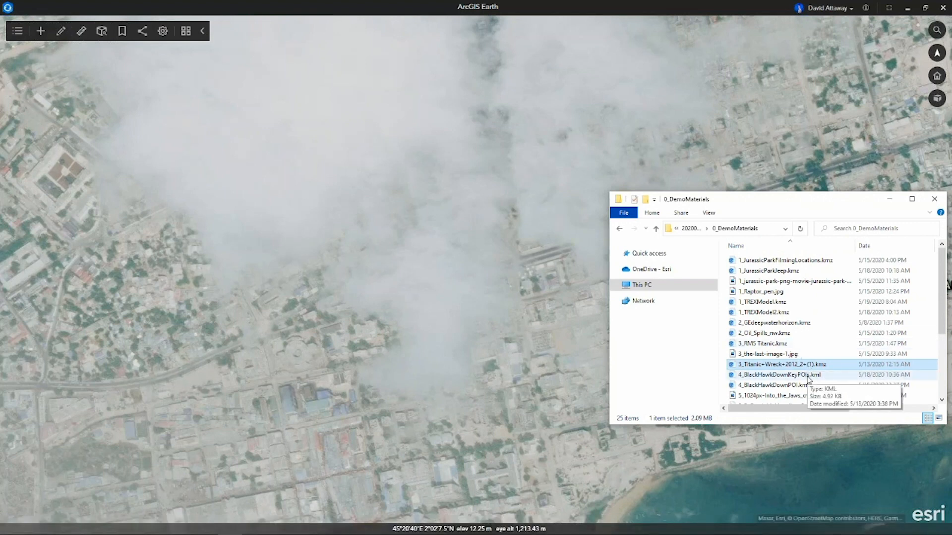
{"action": "left_click", "coordinate": [808, 376]}
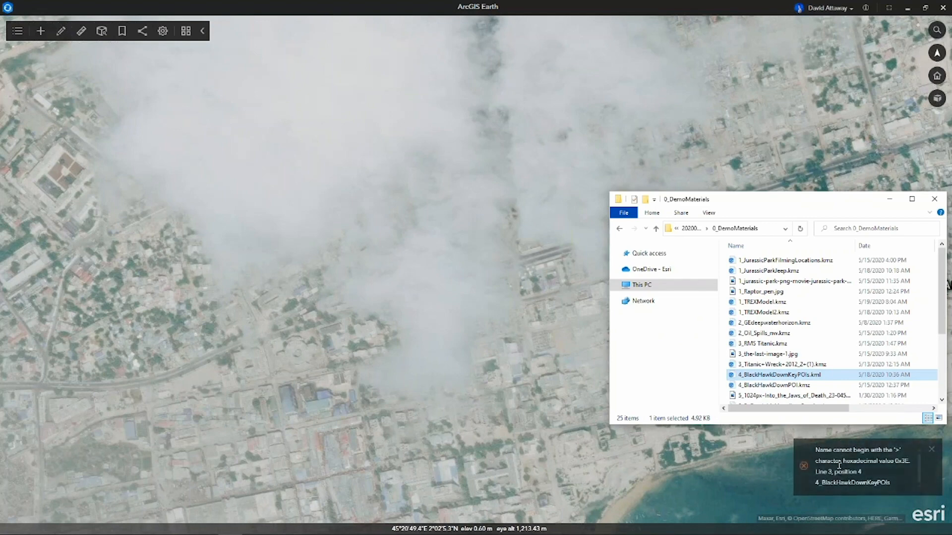
{"action": "left_click_drag", "start_coordinate": [817, 451], "coordinate": [887, 485]}
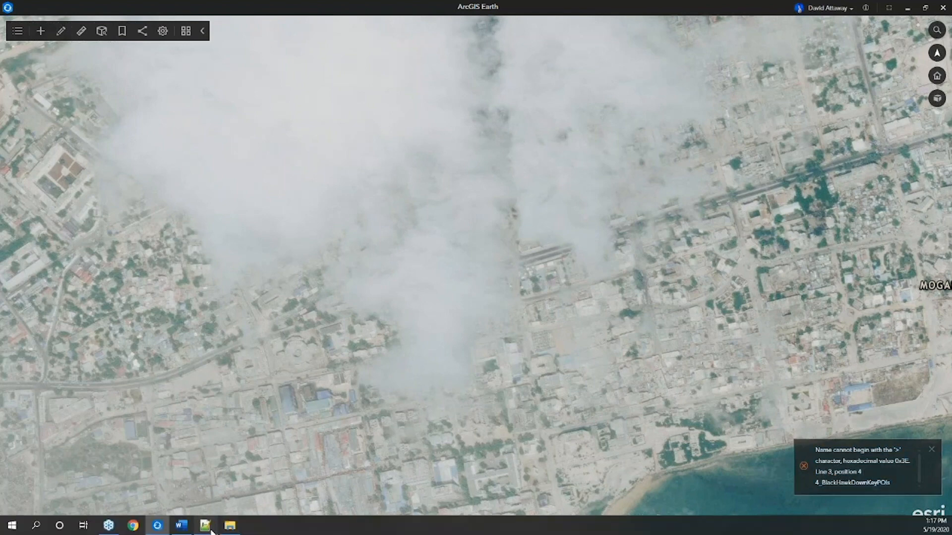
Switch to Notepad++, complete the empty tag on line 3 of 4_BlackHawkDownKeyPOIs.kml as <Document>, and save the file.
{"action": "left_click", "coordinate": [205, 525]}
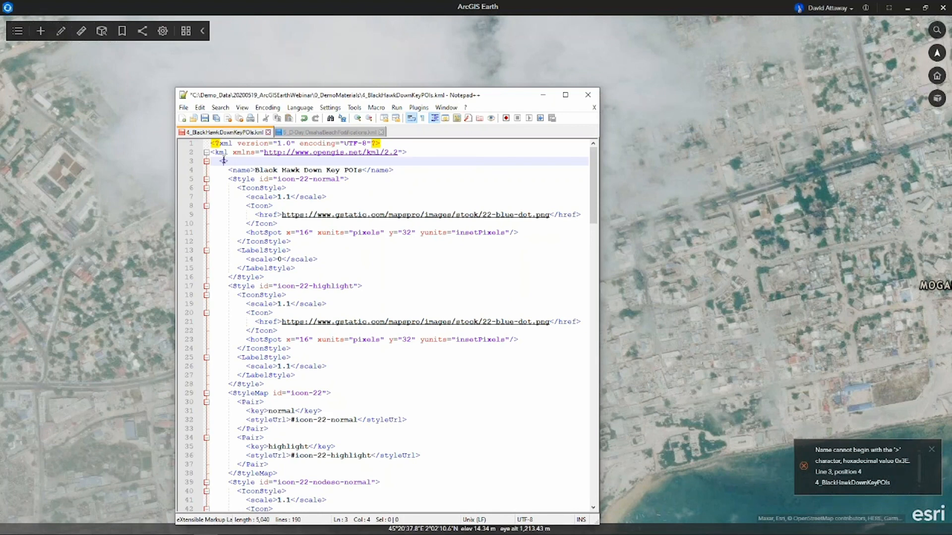
{"action": "type", "text": "Docum"}
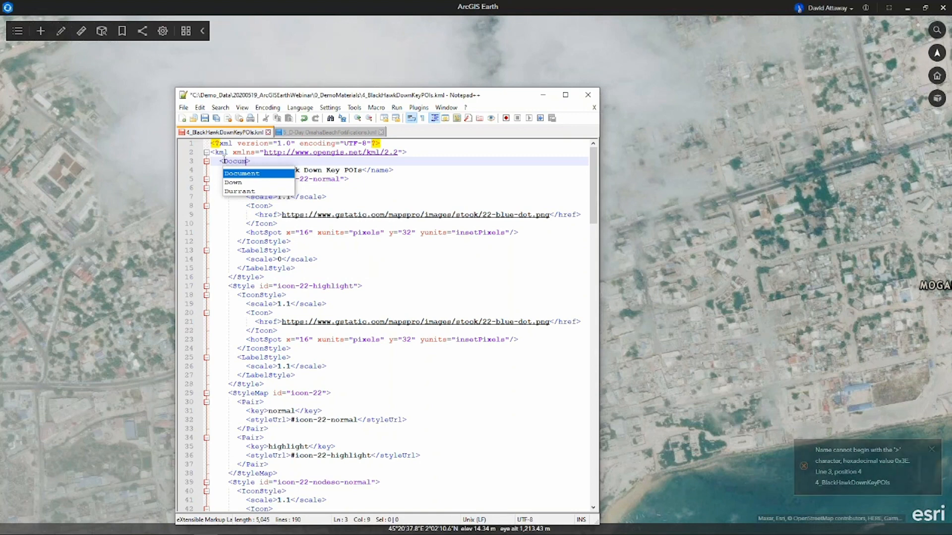
{"action": "double_click", "coordinate": [250, 174]}
{"action": "left_click", "coordinate": [204, 119]}
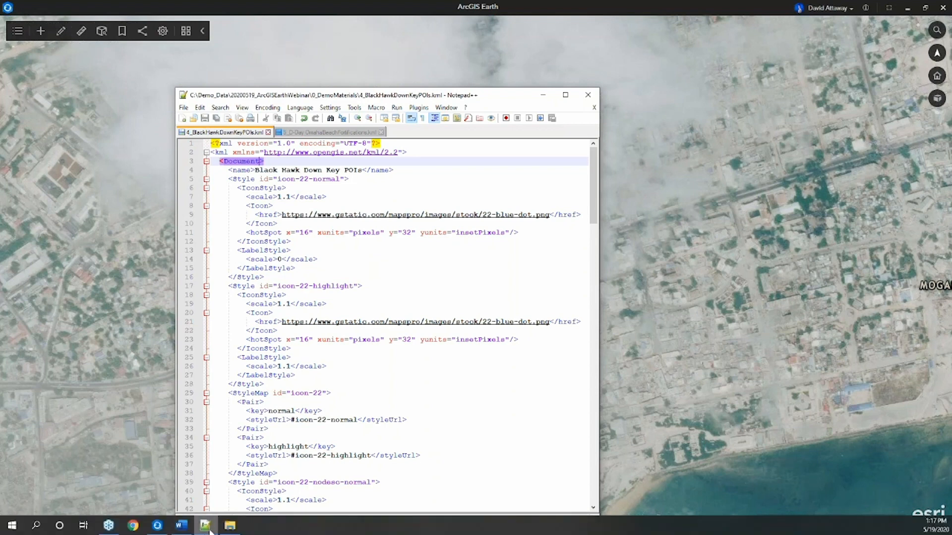
Add the corrected 4_BlackHawkDownKeyPOIs.kml from the 0_DemoMaterials folder to the globe and minimize the Notepad++ and folder windows.
{"action": "left_click", "coordinate": [232, 526]}
{"action": "left_click_drag", "start_coordinate": [795, 376], "coordinate": [686, 448]}
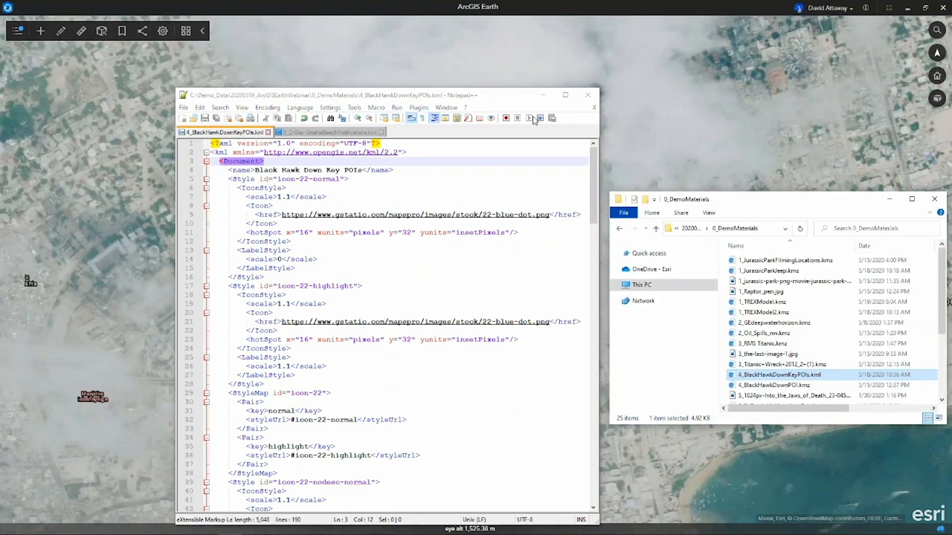
{"action": "left_click", "coordinate": [543, 94]}
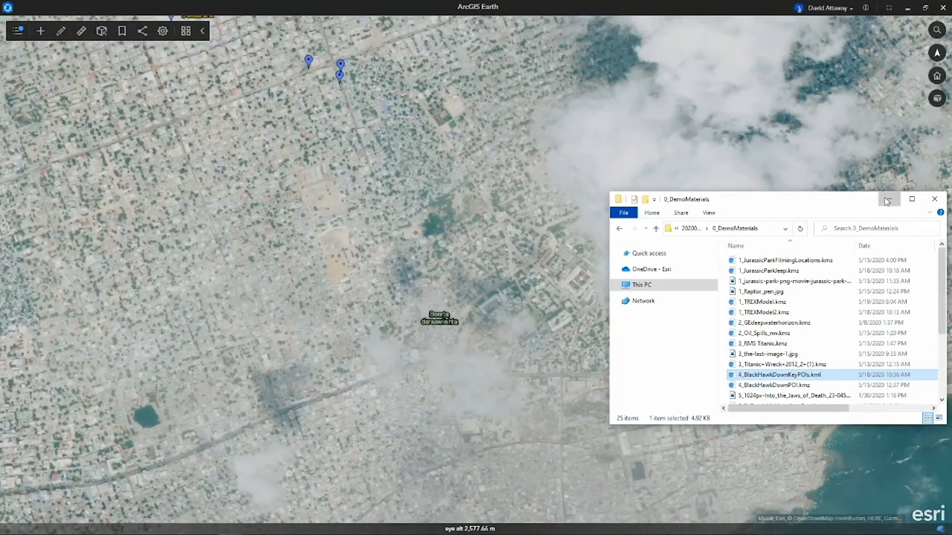
{"action": "left_click", "coordinate": [892, 203]}
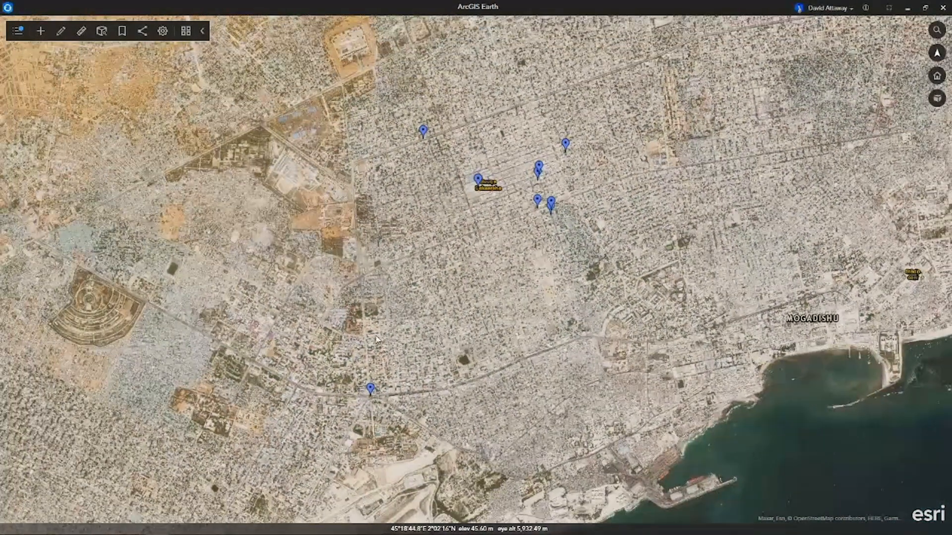
Zoom to the Black Hawk Down Key POIs layer in My Data and hide the layer list.
{"action": "middle_click_drag", "start_coordinate": [440, 370], "coordinate": [403, 323]}
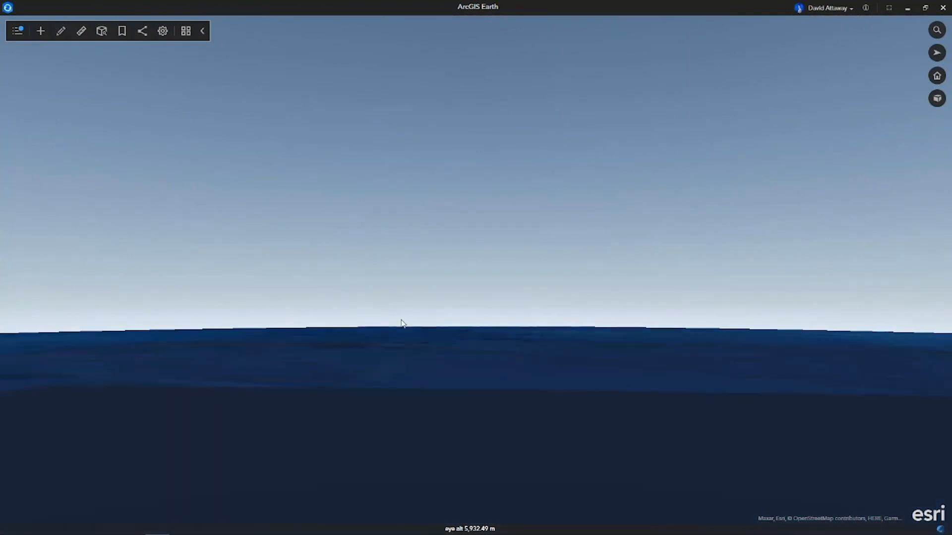
{"action": "left_click", "coordinate": [15, 32]}
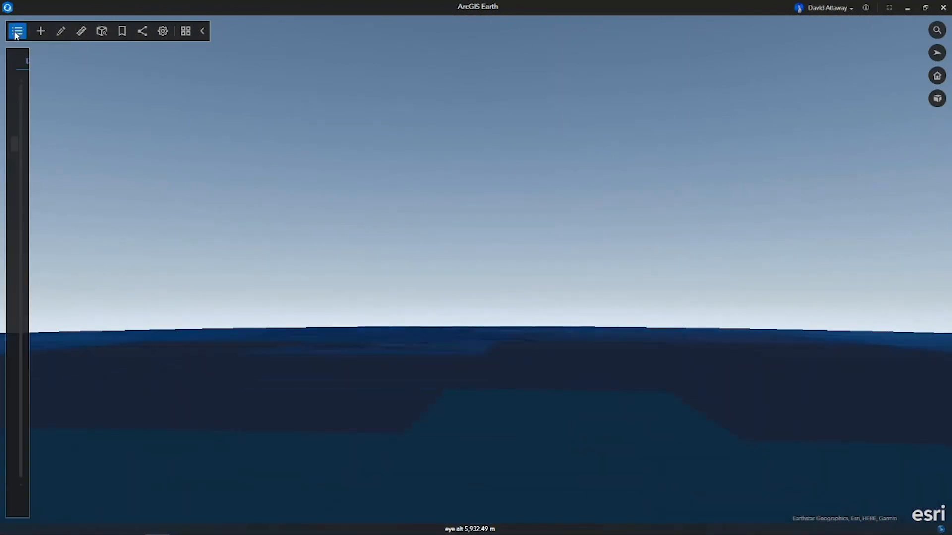
{"action": "double_click", "coordinate": [82, 143]}
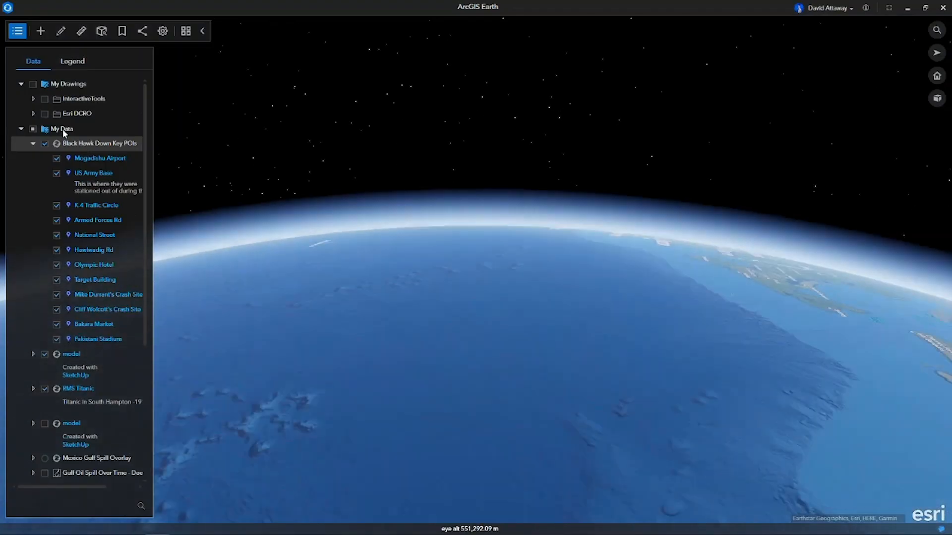
{"action": "left_click", "coordinate": [19, 33]}
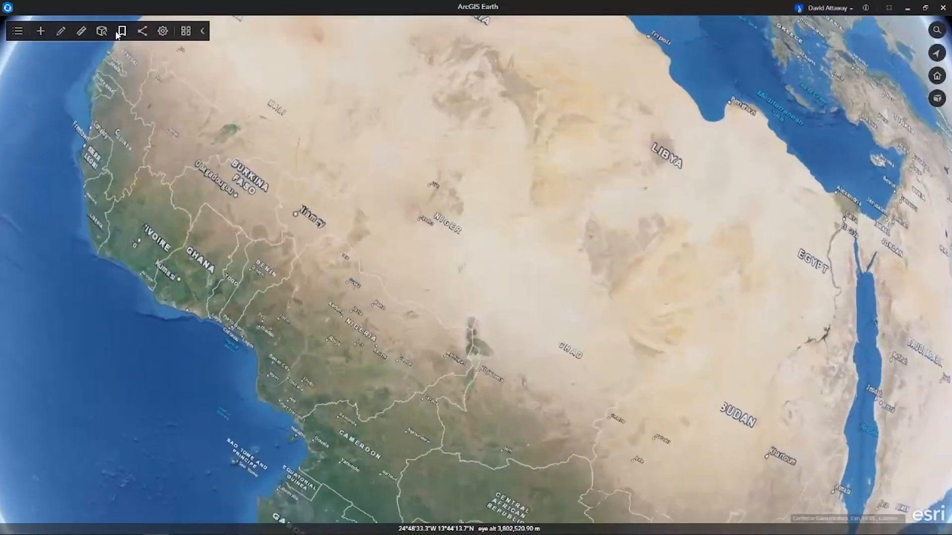
Go to the BlackHawkDown bookmark and turn on the VRICON folder inside the BlackHawkDown data.
{"action": "left_click", "coordinate": [121, 32]}
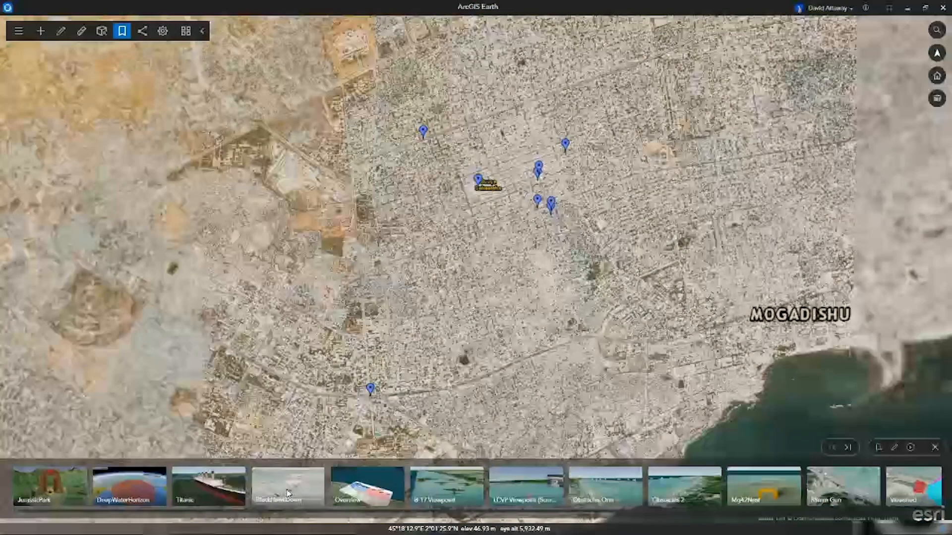
{"action": "left_click", "coordinate": [287, 493]}
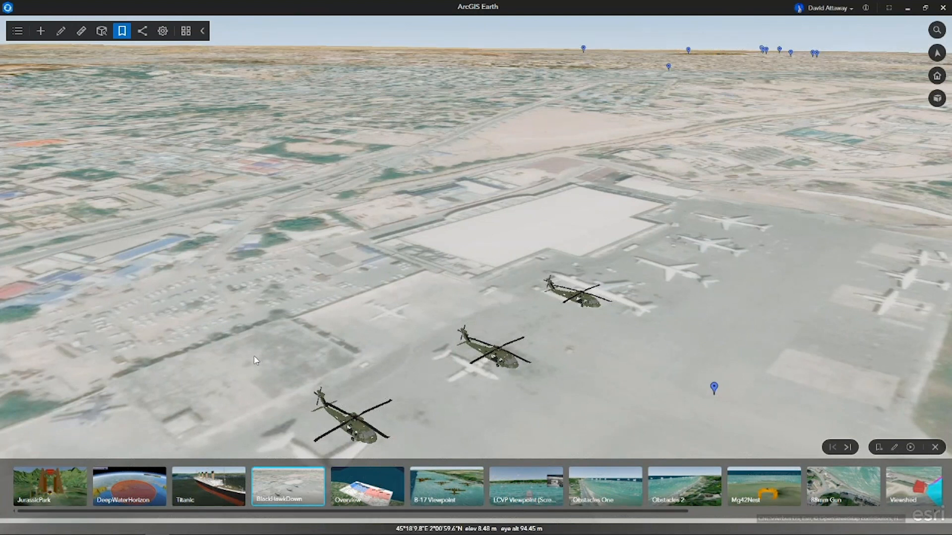
{"action": "left_click", "coordinate": [18, 32]}
{"action": "left_click", "coordinate": [33, 144]}
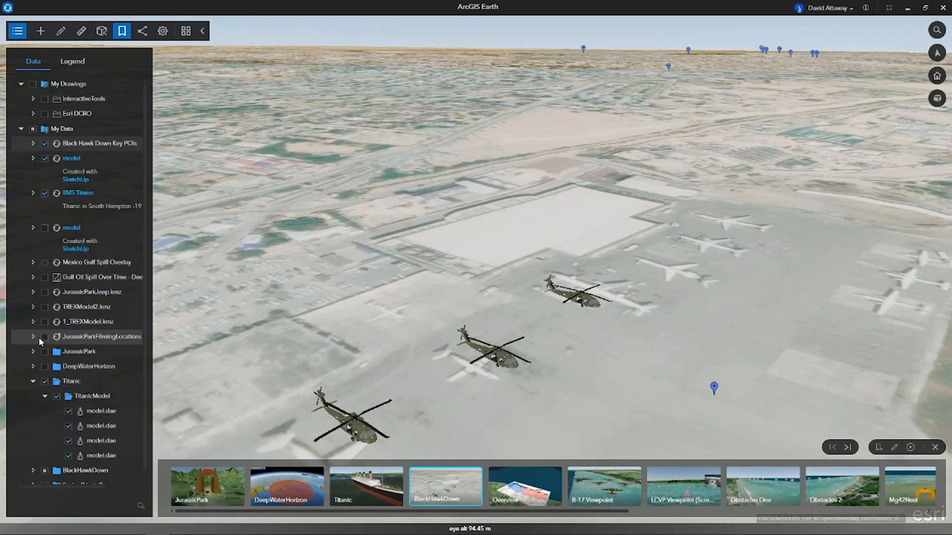
{"action": "left_click", "coordinate": [33, 382]}
{"action": "left_click", "coordinate": [33, 396]}
{"action": "left_click", "coordinate": [57, 455]}
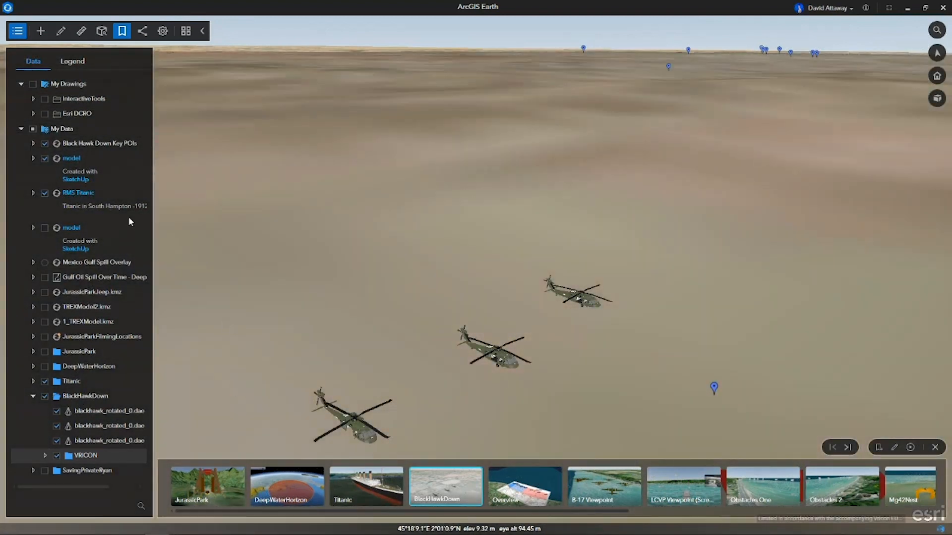
Set up an animated viewshed along BlackHawkDownFlightPath using the Vehicle model, 80% speed, a wider horizontal angle and a longer maximum range.
{"action": "left_click", "coordinate": [102, 30]}
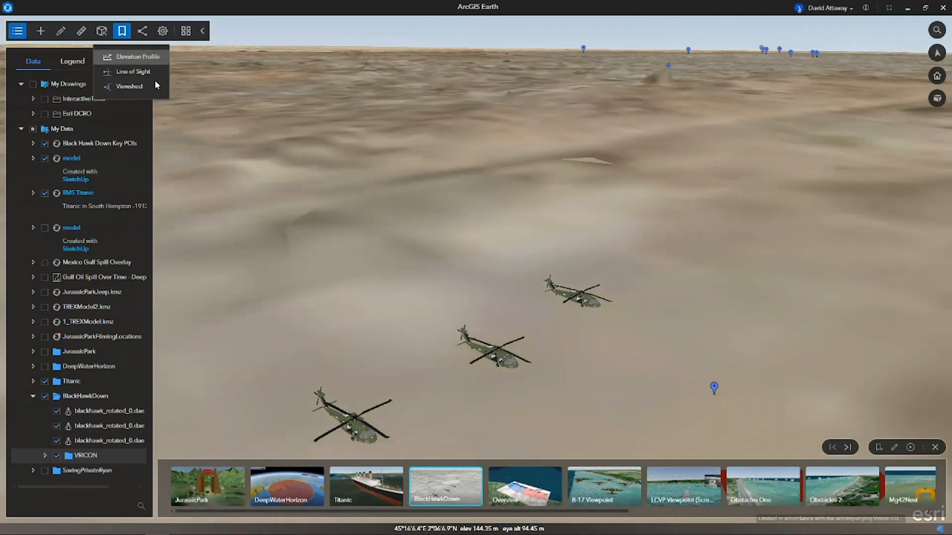
{"action": "left_click", "coordinate": [149, 87]}
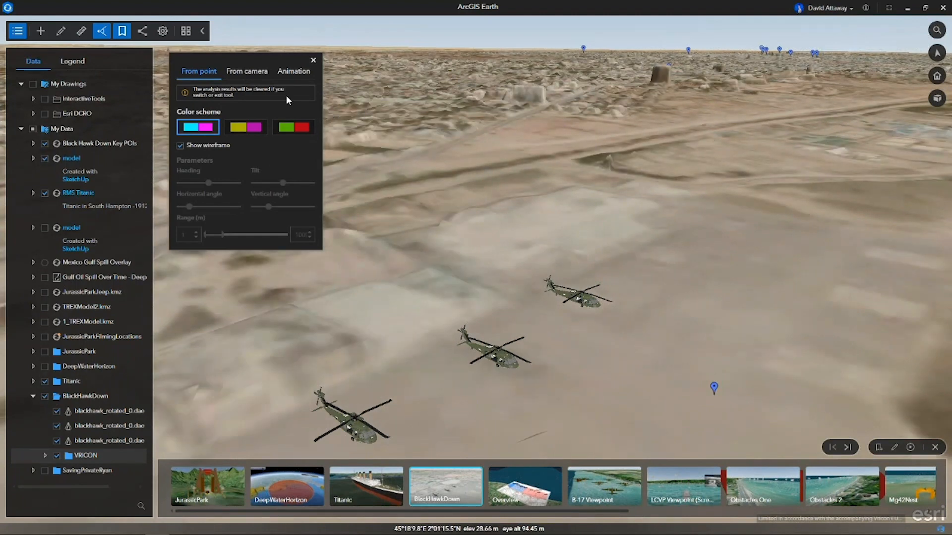
{"action": "left_click", "coordinate": [291, 71]}
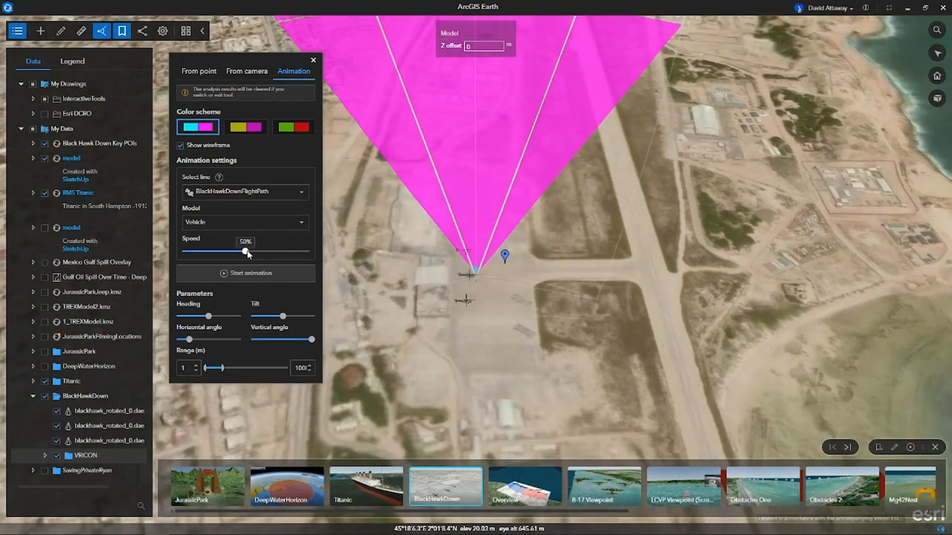
{"action": "left_click_drag", "start_coordinate": [245, 252], "coordinate": [281, 251]}
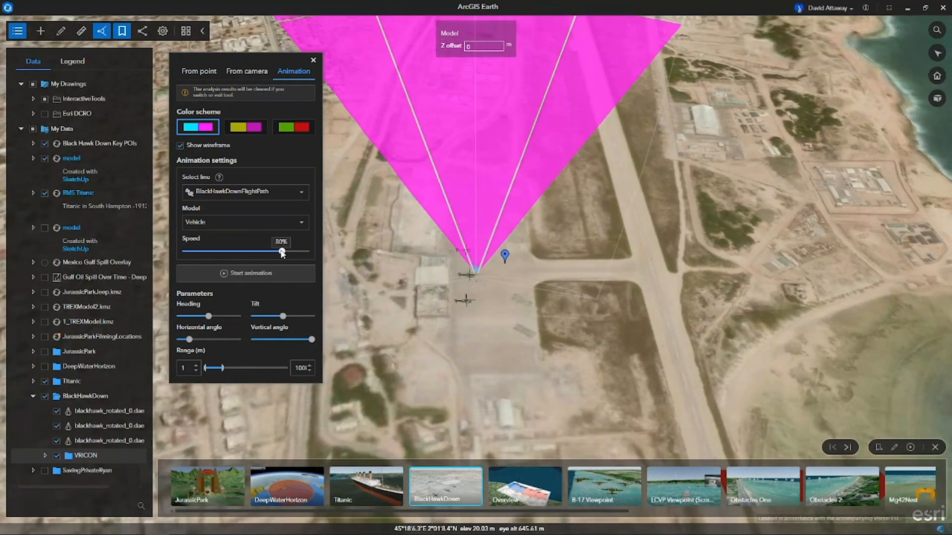
{"action": "left_click_drag", "start_coordinate": [189, 340], "coordinate": [221, 338]}
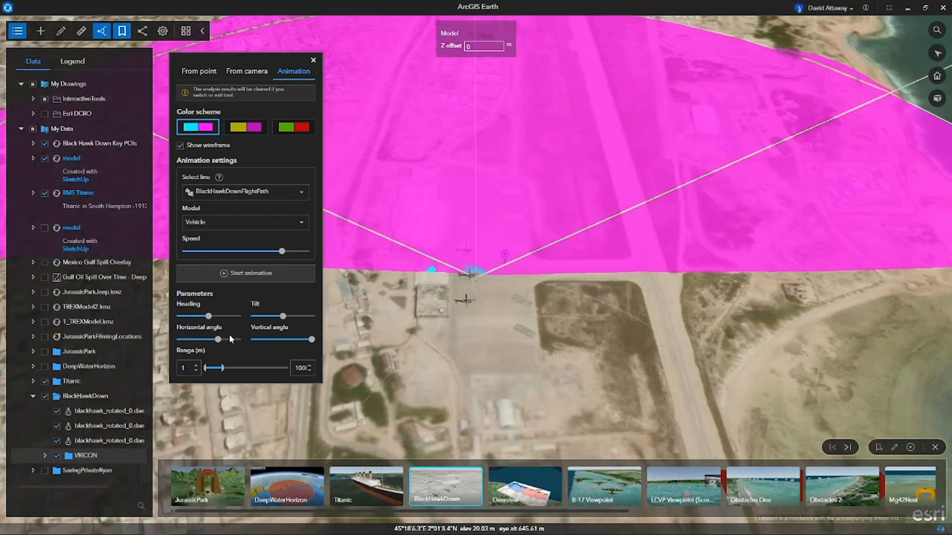
{"action": "left_click_drag", "start_coordinate": [218, 339], "coordinate": [239, 368]}
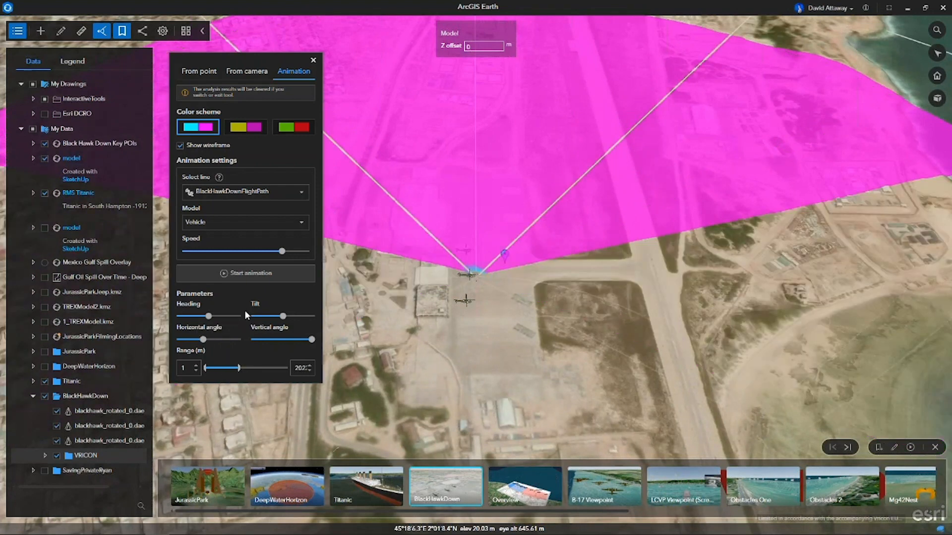
Start the viewshed flight animation and raise its speed further, with the layer list hidden and the settings moved aside.
{"action": "left_click", "coordinate": [236, 272]}
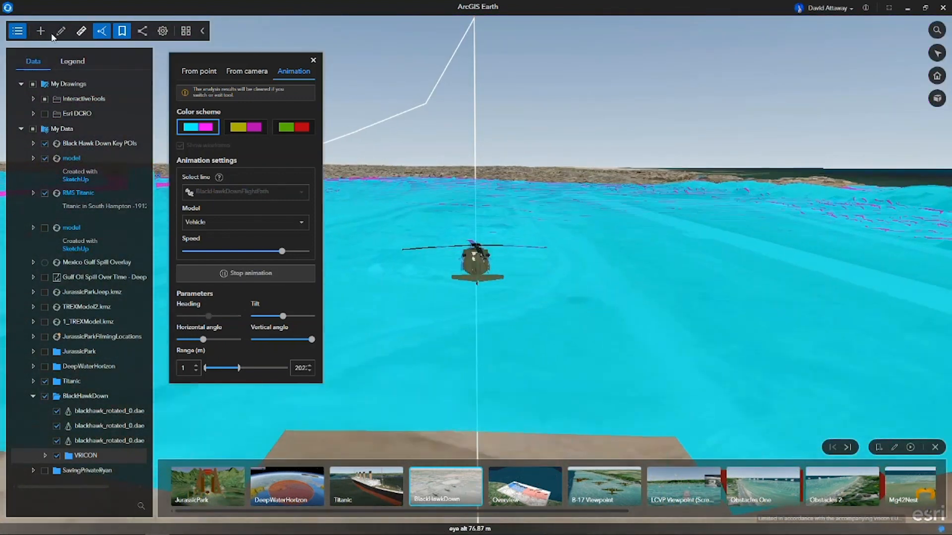
{"action": "left_click", "coordinate": [22, 33]}
{"action": "left_click_drag", "start_coordinate": [254, 60], "coordinate": [90, 88]}
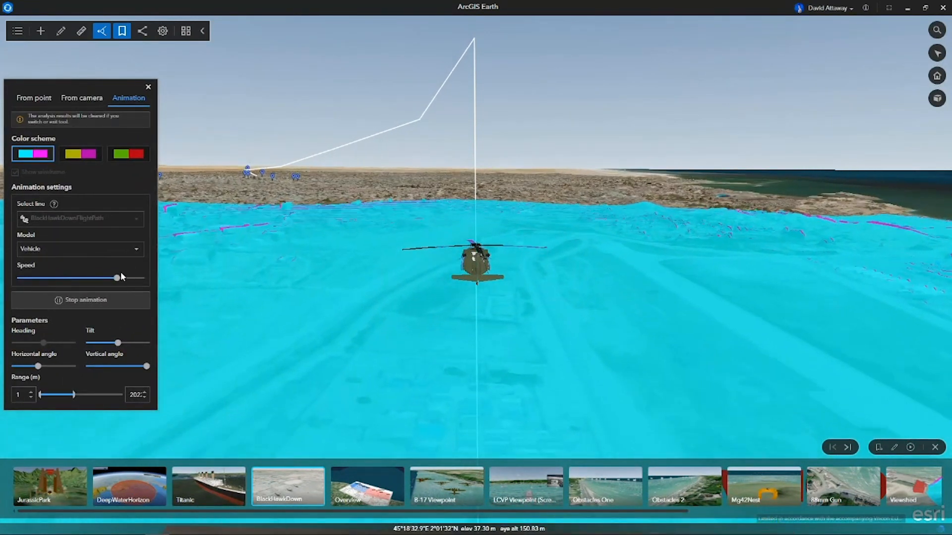
{"action": "left_click_drag", "start_coordinate": [117, 279], "coordinate": [128, 278]}
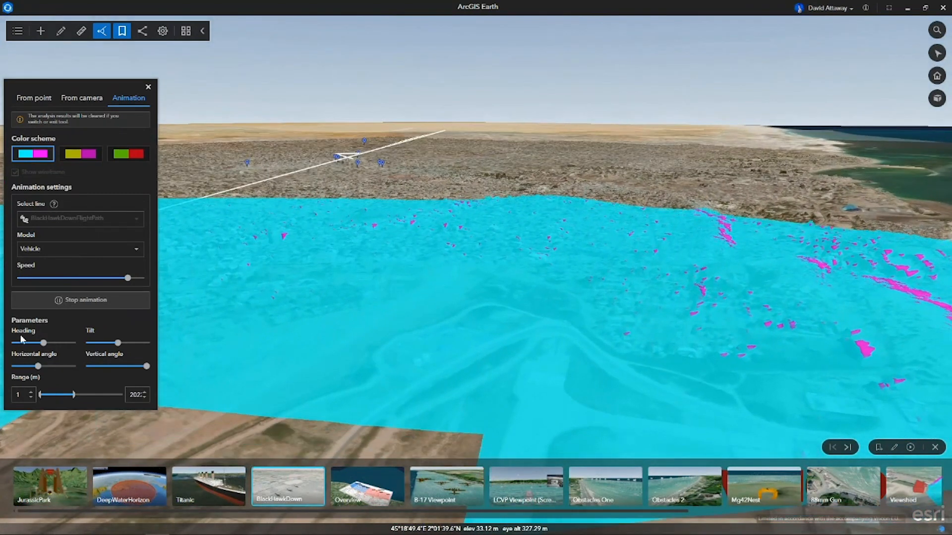
Narrow the moving viewshed's horizontal angle and set its vertical angle to 74.
{"action": "left_click_drag", "start_coordinate": [44, 342], "coordinate": [25, 367]}
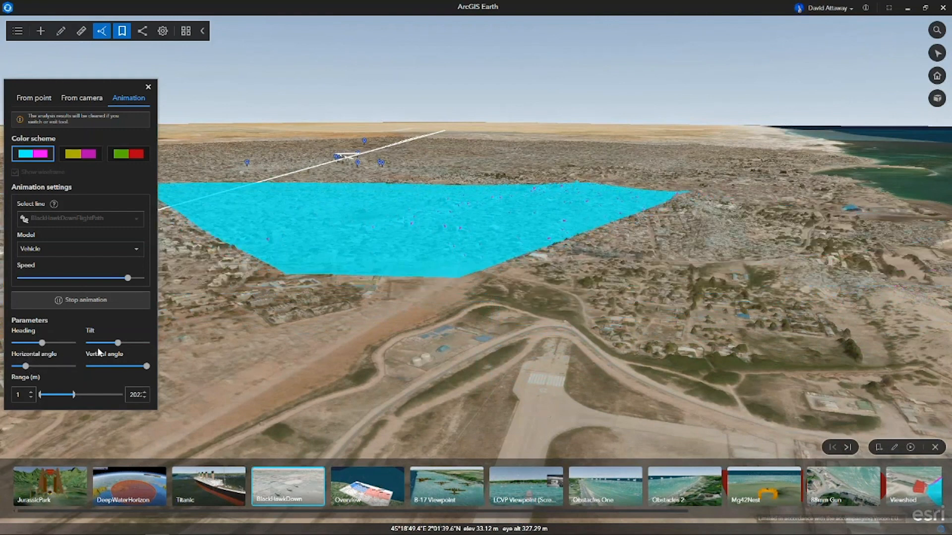
{"action": "left_click_drag", "start_coordinate": [146, 366], "coordinate": [136, 367]}
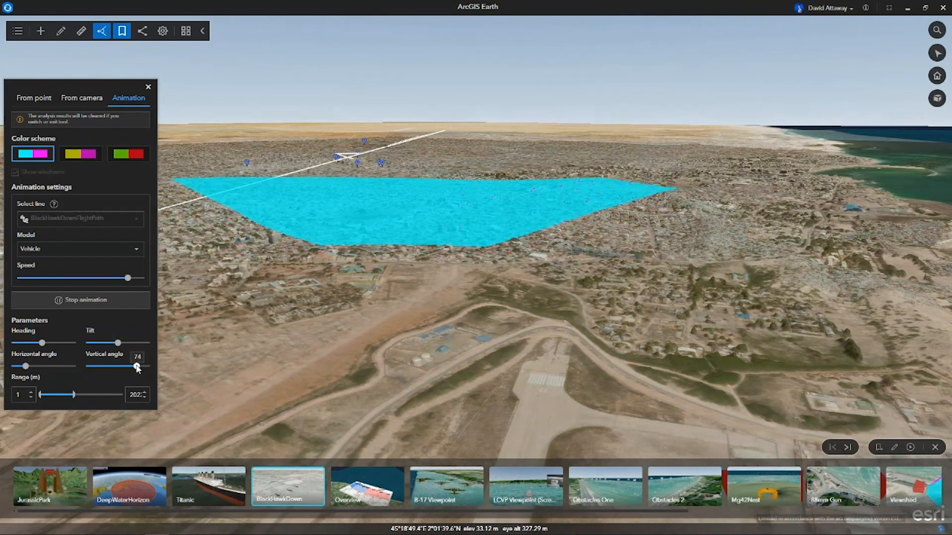
{"action": "mouse_move", "coordinate": [26, 367]}
{"action": "left_mouse_down"}
{"action": "mouse_move", "coordinate": [42, 366]}
{"action": "mouse_move", "coordinate": [23, 366]}
{"action": "left_mouse_up"}
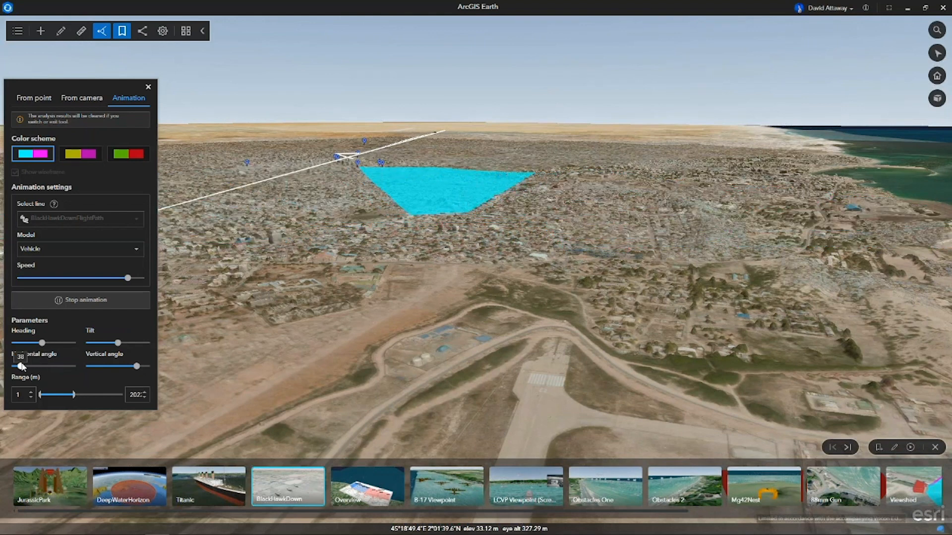
Restart the helicopter flight animation and stop it over the city to examine the viewshed coverage from different angles.
{"action": "left_click", "coordinate": [85, 304]}
{"action": "left_click", "coordinate": [90, 303]}
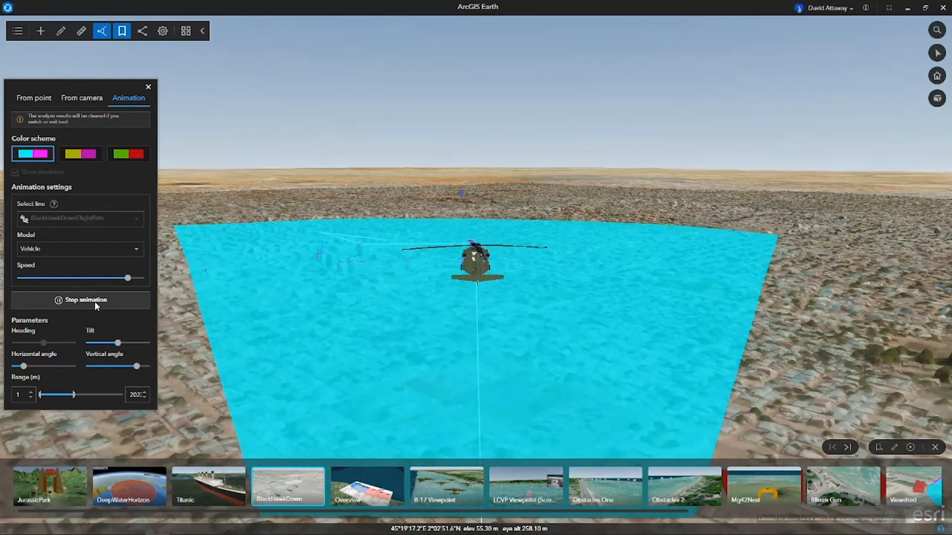
{"action": "left_click", "coordinate": [96, 301]}
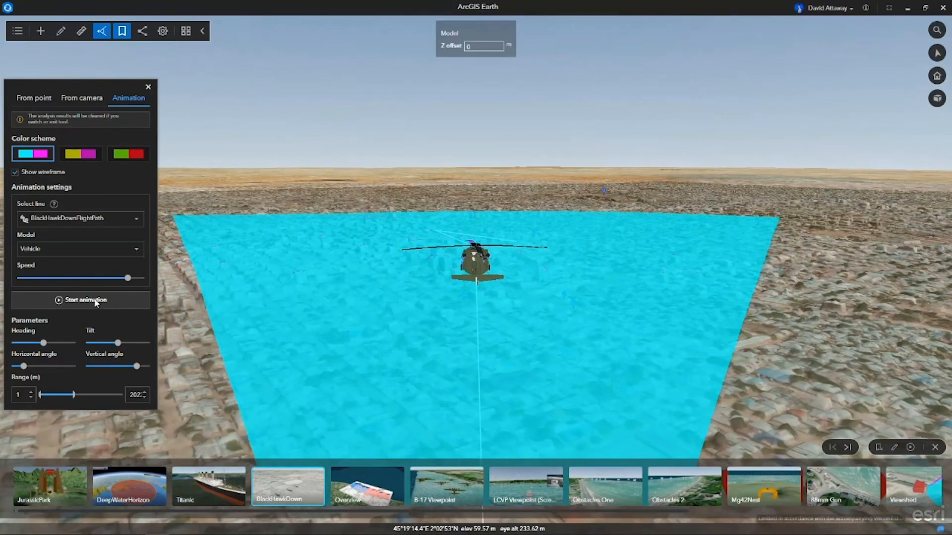
{"action": "middle_click_drag", "start_coordinate": [533, 284], "coordinate": [457, 305]}
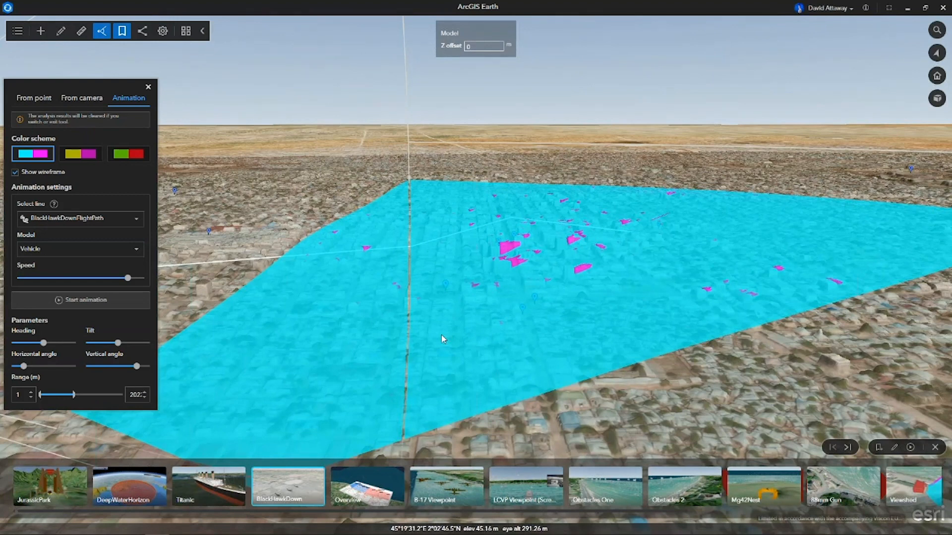
{"action": "middle_click_drag", "start_coordinate": [433, 345], "coordinate": [602, 332]}
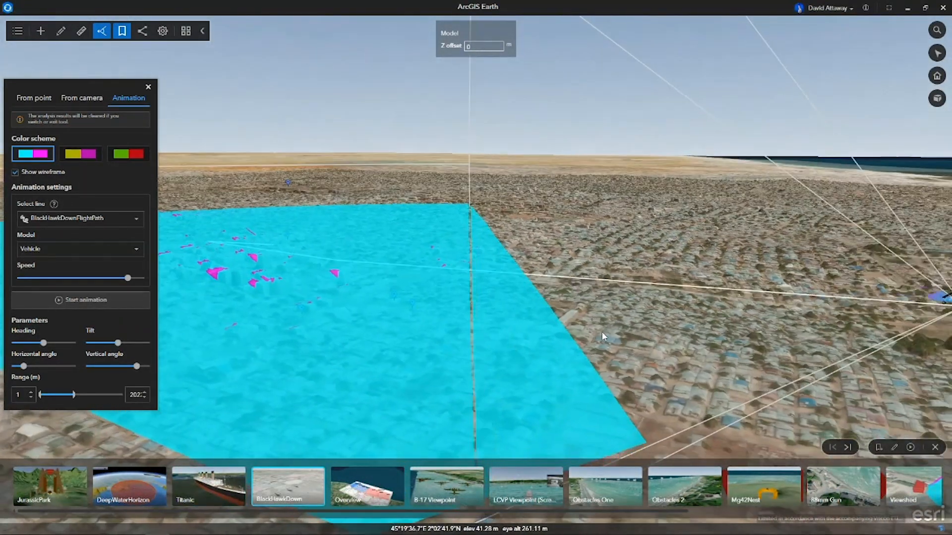
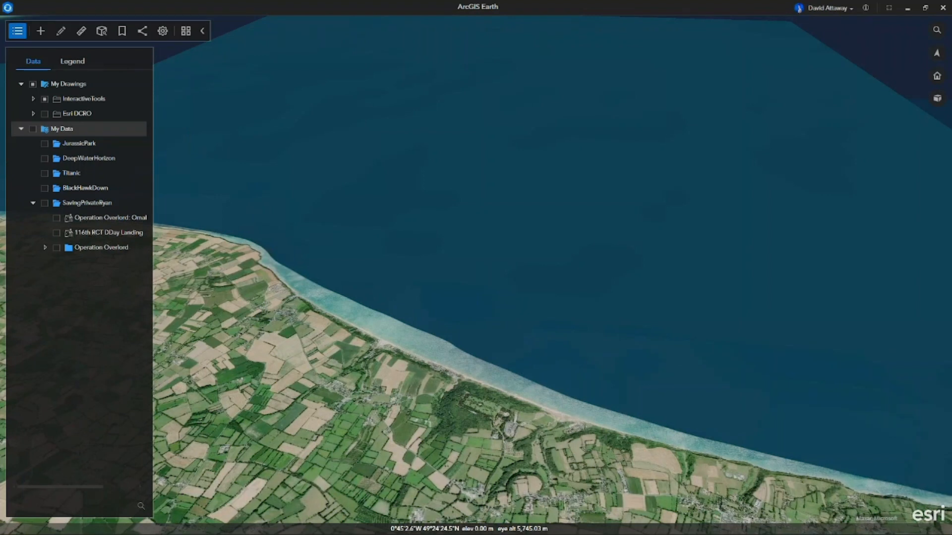
Add 5_D-Day Initial Landing Omaha .kmz from the 0_DemoMaterials folder to the globe and put the folder window away.
{"action": "mouse_move", "coordinate": [221, 532]}
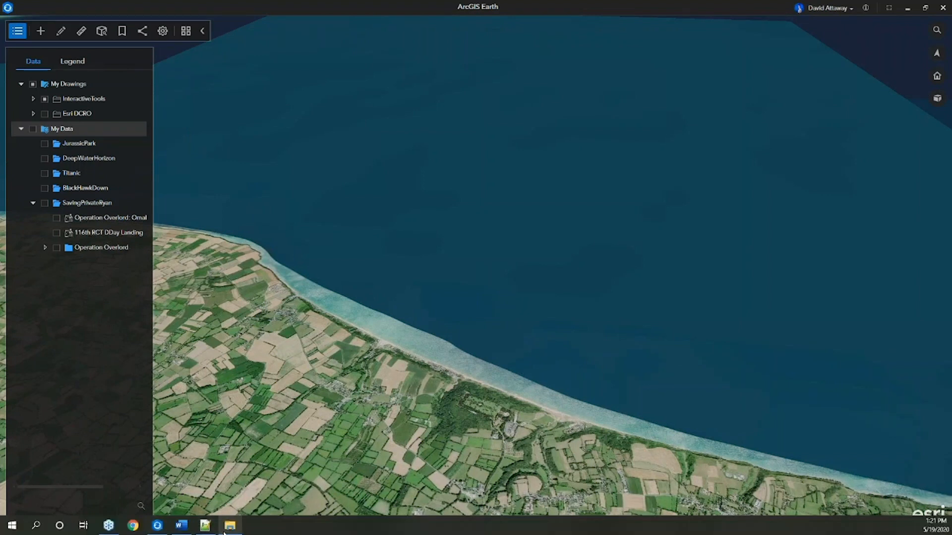
{"action": "left_click", "coordinate": [226, 529]}
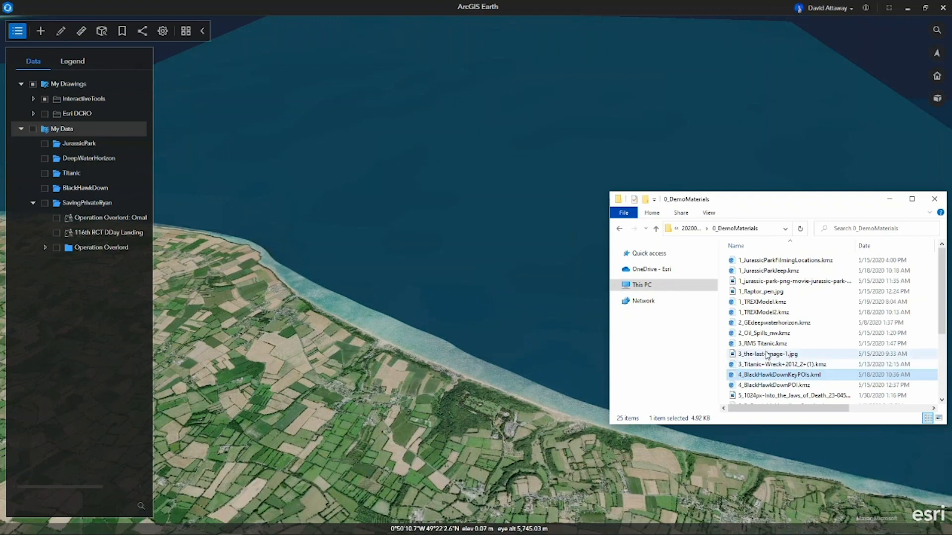
{"action": "scroll", "coordinate": [763, 357], "scroll_direction": "down", "scroll_amount": 2}
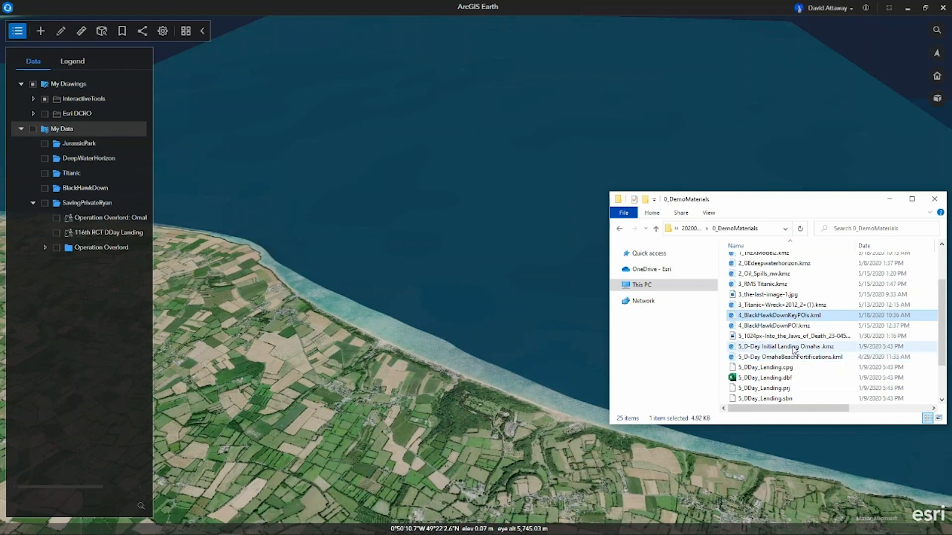
{"action": "mouse_move", "coordinate": [794, 350]}
{"action": "left_mouse_down"}
{"action": "mouse_move", "coordinate": [679, 329]}
{"action": "mouse_move", "coordinate": [490, 366]}
{"action": "left_mouse_up"}
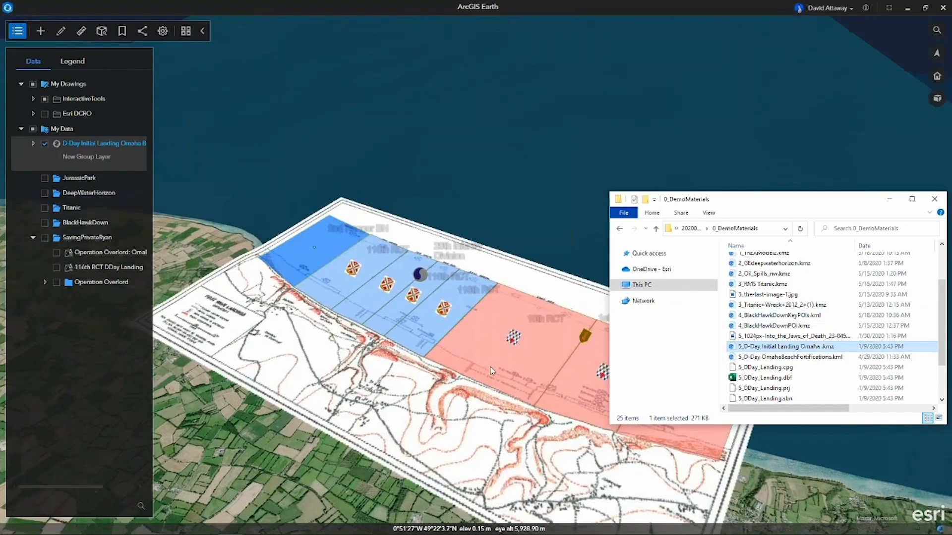
{"action": "left_click", "coordinate": [890, 199]}
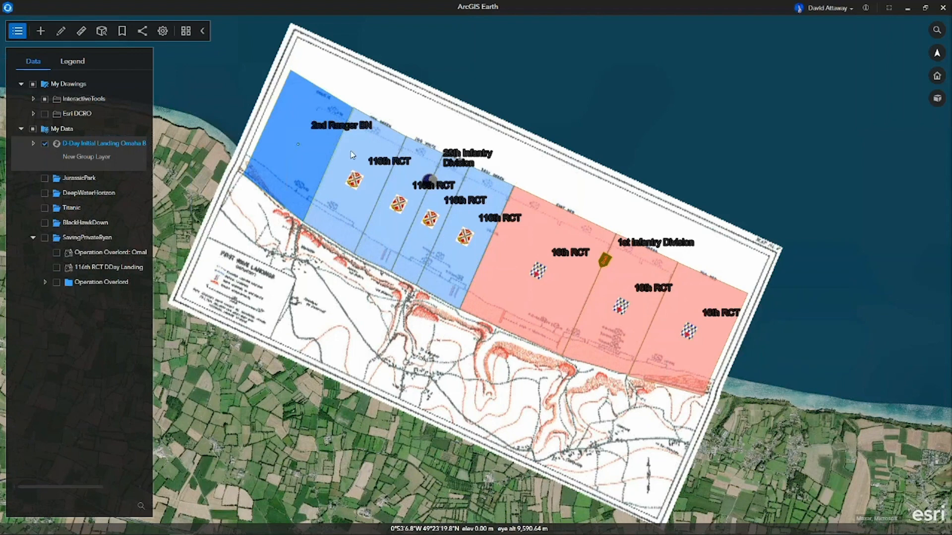
Change the icon of the 2nd Ranger BN point in the D-Day sectors layer to the custom blue diamond symbol.
{"action": "left_click", "coordinate": [33, 143]}
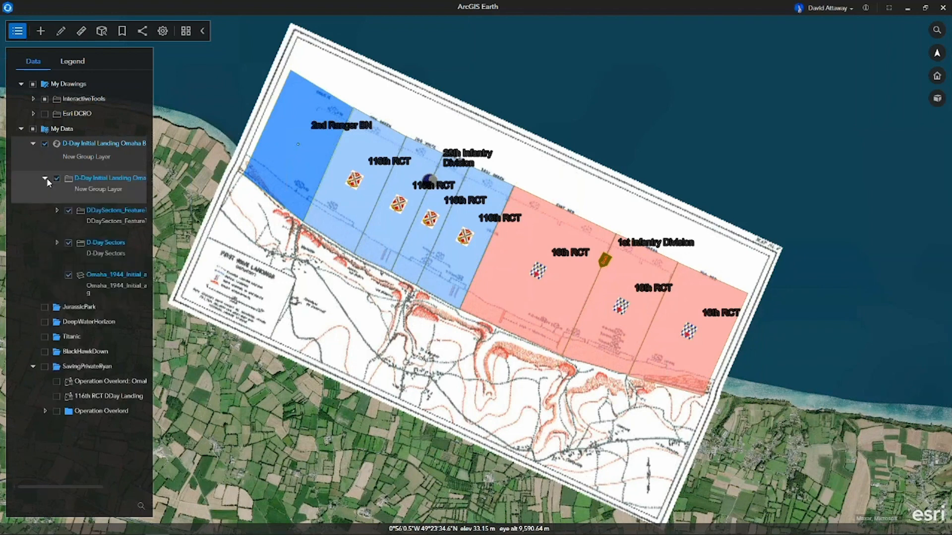
{"action": "left_click", "coordinate": [57, 210]}
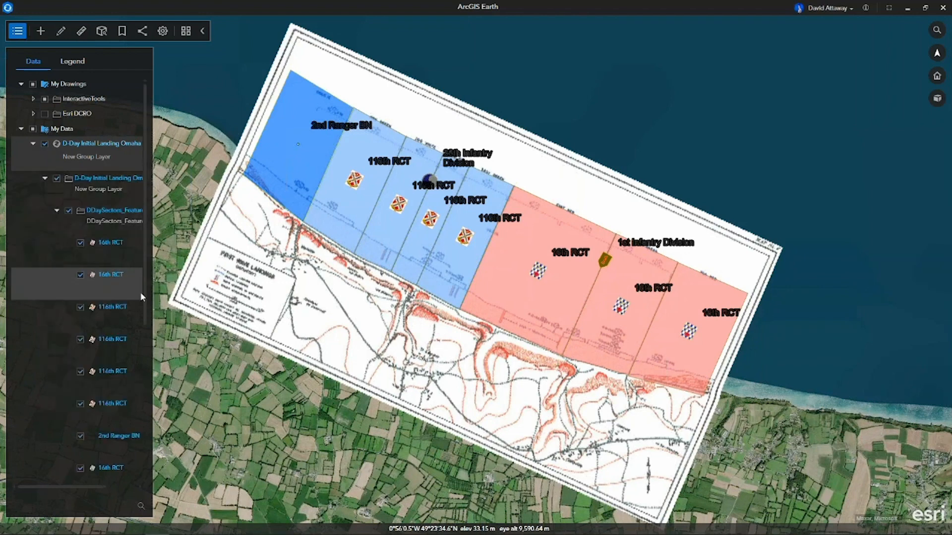
{"action": "scroll", "coordinate": [90, 348], "scroll_direction": "down", "scroll_amount": 1}
{"action": "scroll", "coordinate": [89, 347], "scroll_direction": "down", "scroll_amount": 3}
{"action": "right_click", "coordinate": [111, 343]}
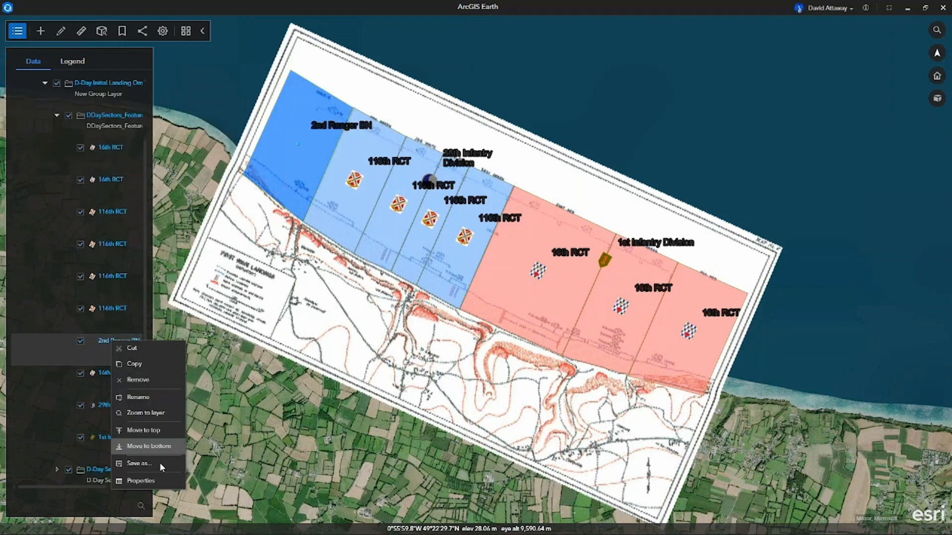
{"action": "left_click", "coordinate": [159, 481]}
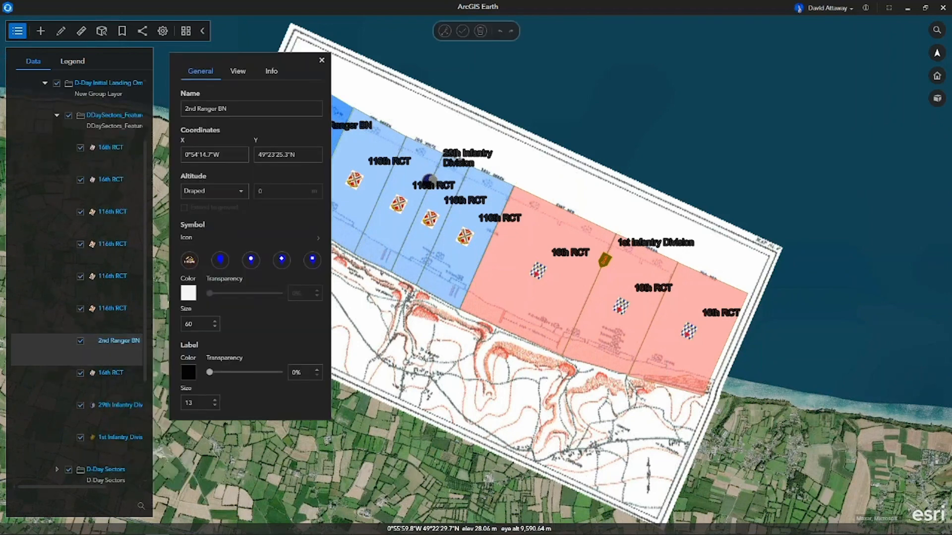
{"action": "left_click", "coordinate": [315, 239]}
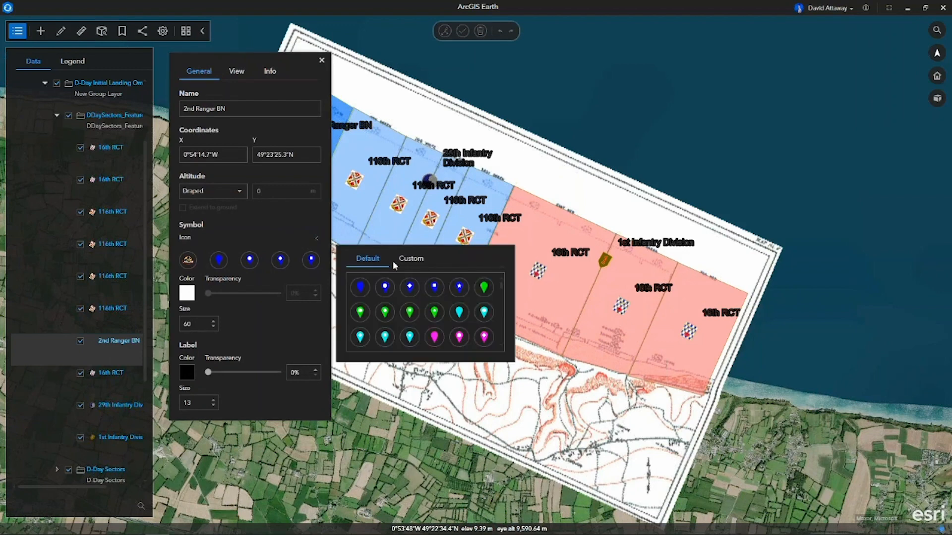
{"action": "left_click", "coordinate": [395, 259]}
{"action": "left_click", "coordinate": [387, 288]}
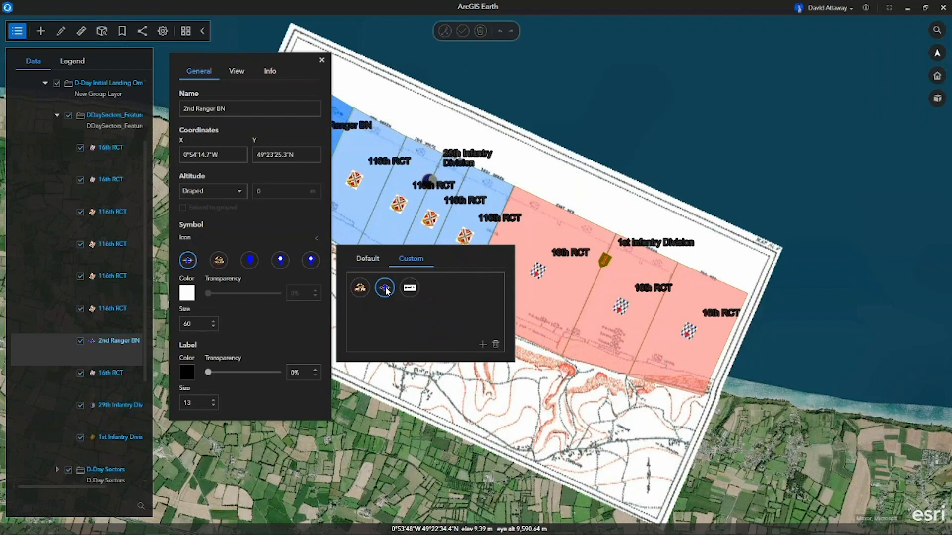
Set the 2nd Ranger BN label color to white and close its properties.
{"action": "left_click", "coordinate": [191, 371]}
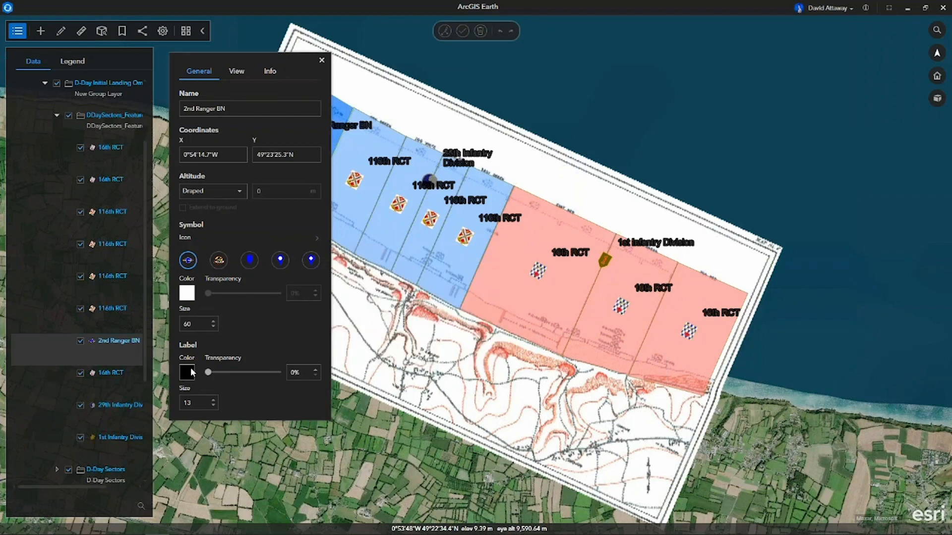
{"action": "left_click", "coordinate": [189, 368]}
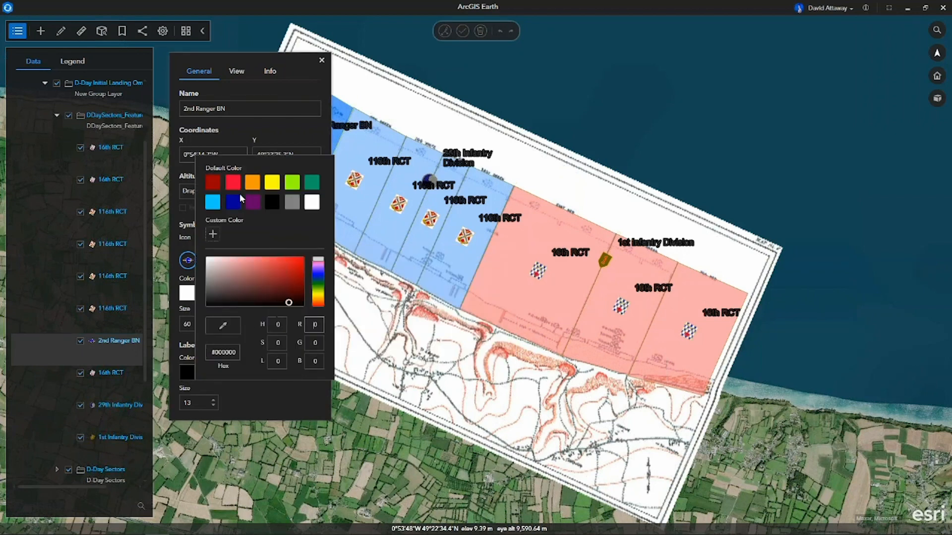
{"action": "left_click", "coordinate": [311, 202]}
{"action": "left_click", "coordinate": [296, 139]}
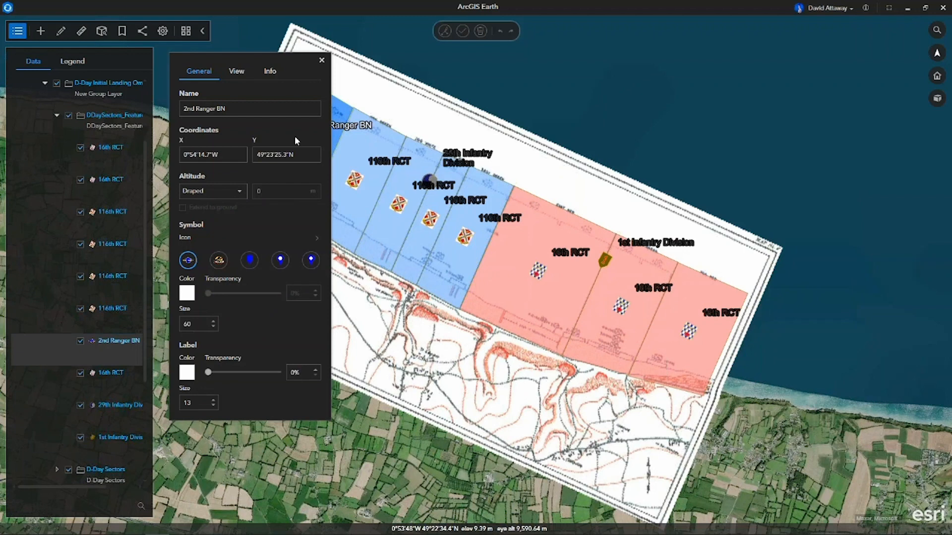
{"action": "left_click", "coordinate": [321, 61]}
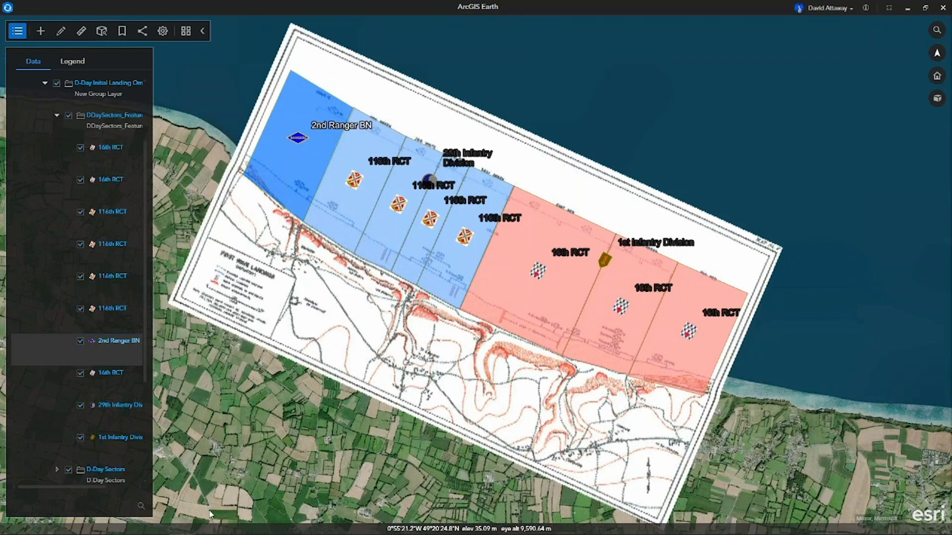
Try to add 5_D-Day OmahaBeachFortifications.kml from the demo folder to the globe and check which line the error points to.
{"action": "mouse_move", "coordinate": [247, 533]}
{"action": "mouse_move", "coordinate": [206, 530]}
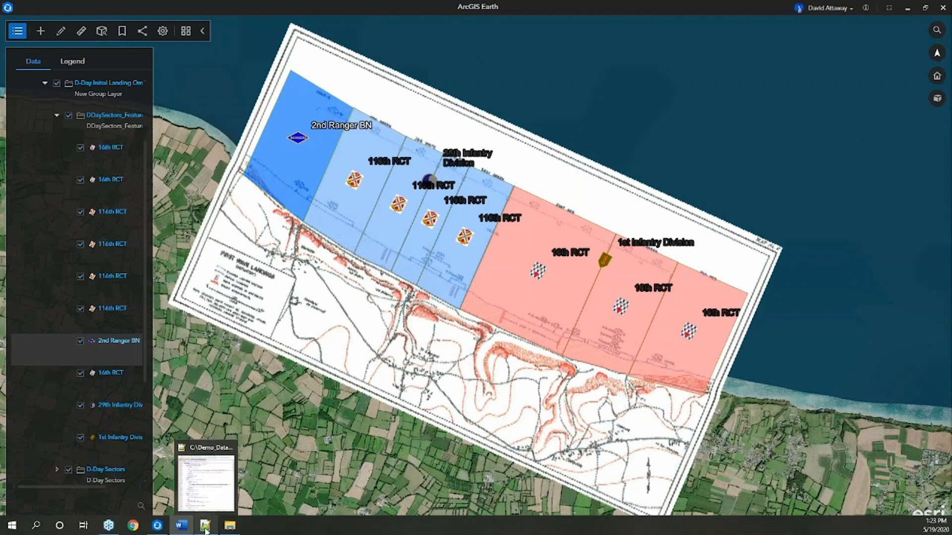
{"action": "left_click", "coordinate": [229, 529]}
{"action": "left_click_drag", "start_coordinate": [799, 358], "coordinate": [483, 350]}
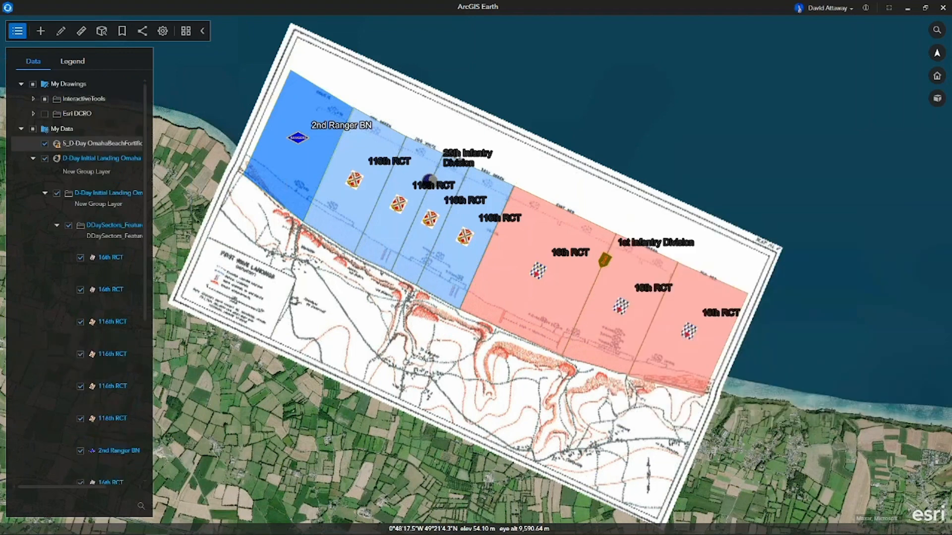
{"action": "left_click_drag", "start_coordinate": [816, 472], "coordinate": [867, 472]}
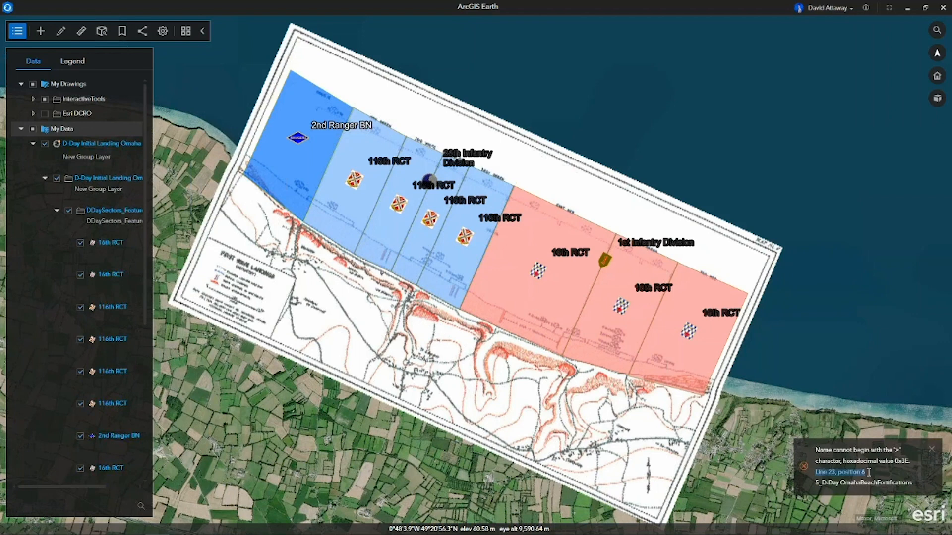
In Notepad++, close 4_BlackHawkDownKeyPOIs.kml, complete the empty tag on line 23 of 5_D-Day OmahaBeachFortifications.kml as Folder, and save the file.
{"action": "mouse_move", "coordinate": [328, 533]}
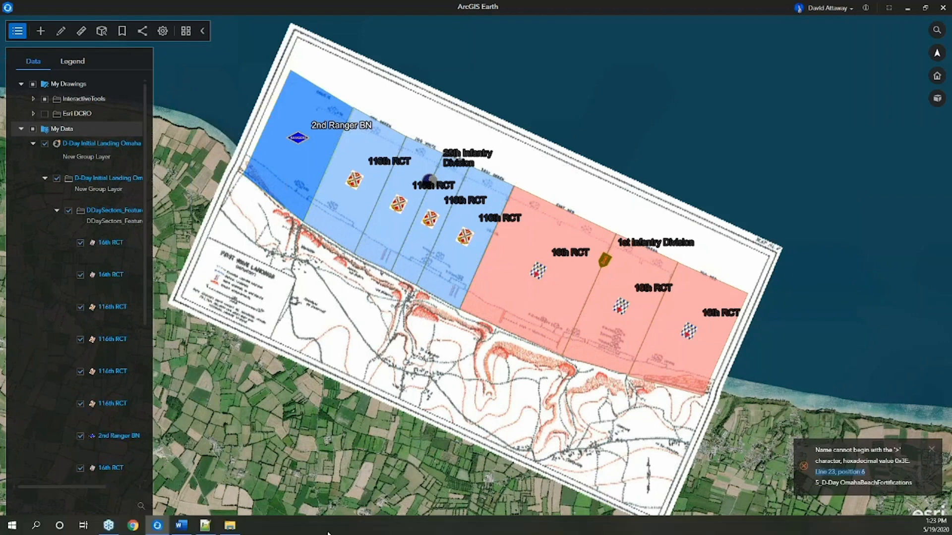
{"action": "left_click", "coordinate": [205, 526]}
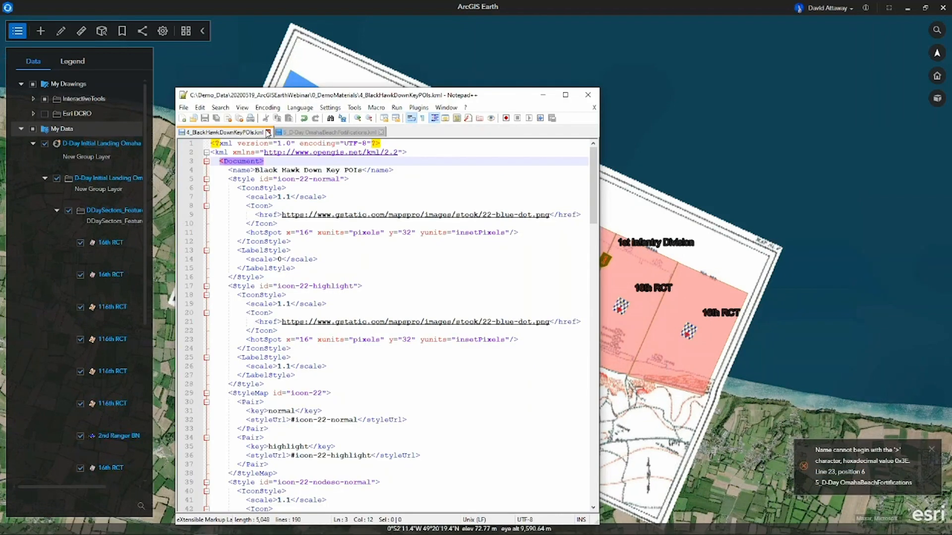
{"action": "left_click", "coordinate": [267, 133]}
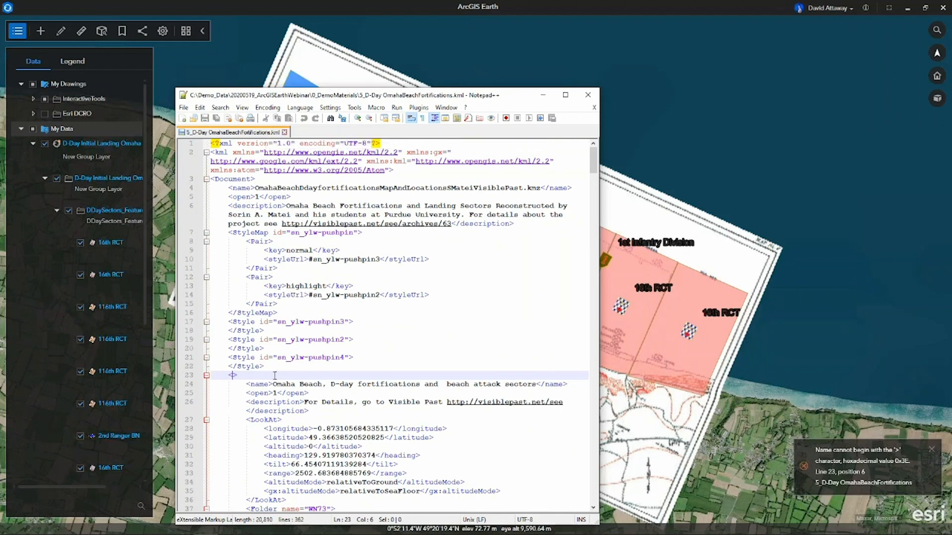
{"action": "type", "text": "Folder"}
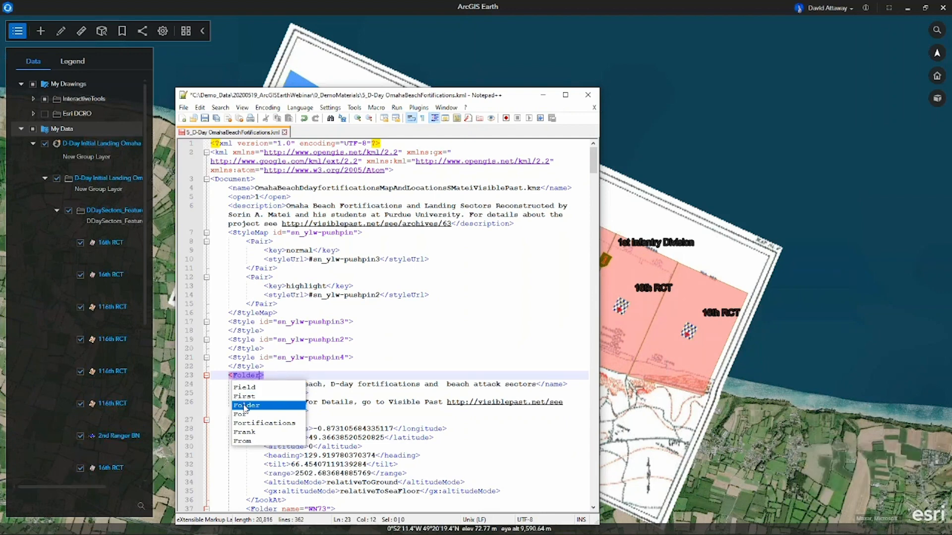
{"action": "left_click", "coordinate": [205, 118]}
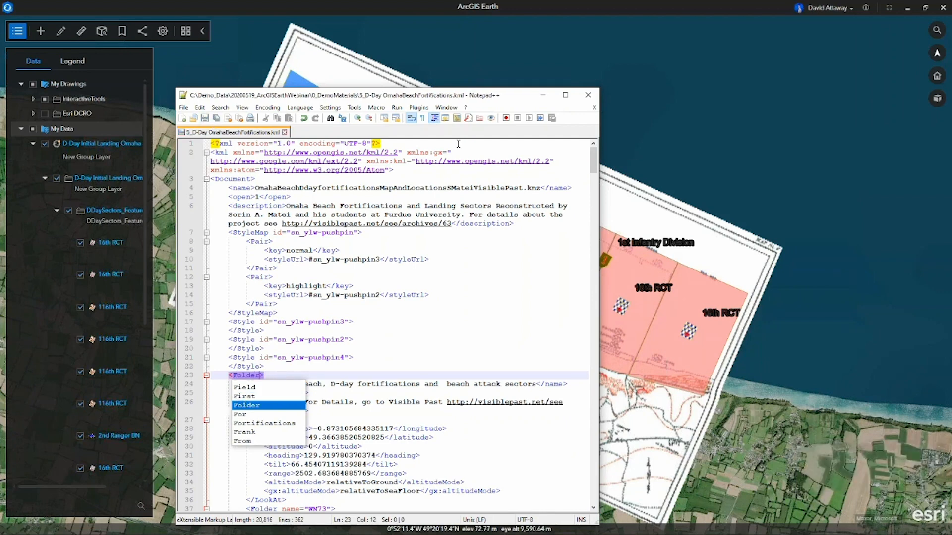
{"action": "left_click", "coordinate": [544, 98]}
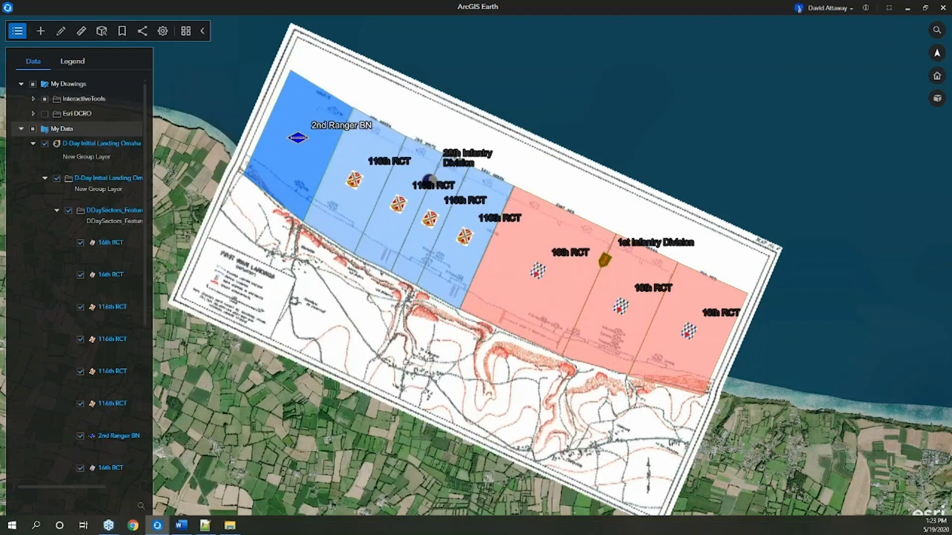
Add the corrected 5_D-Day OmahaBeachFortifications.kml to the globe and hide the D-Day Initial Landing Omaha layer.
{"action": "left_click", "coordinate": [230, 527]}
{"action": "left_click_drag", "start_coordinate": [814, 361], "coordinate": [551, 387]}
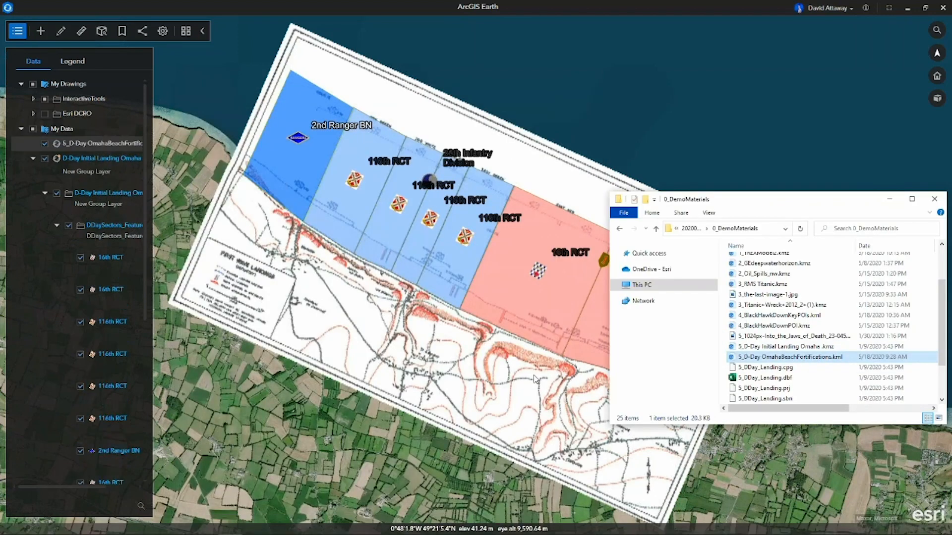
{"action": "left_click", "coordinate": [46, 177]}
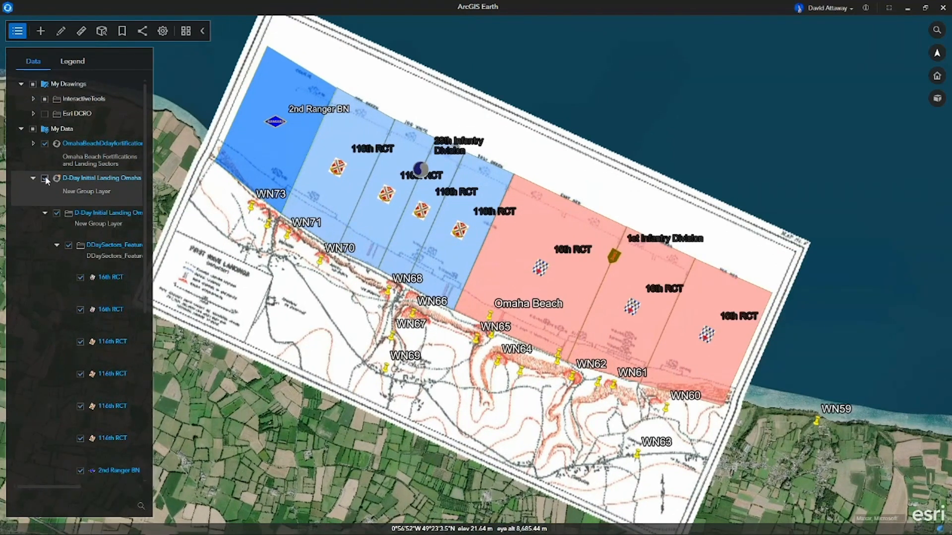
{"action": "left_click", "coordinate": [45, 177]}
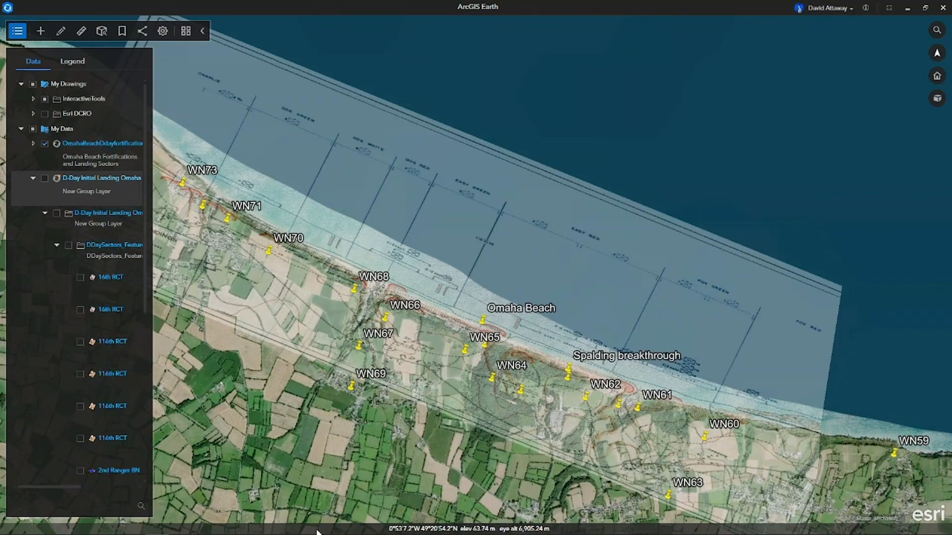
Add the shapefile 5_DDay_Landing.shp from the demo folder to the globe and put the folder window away.
{"action": "mouse_move", "coordinate": [207, 532]}
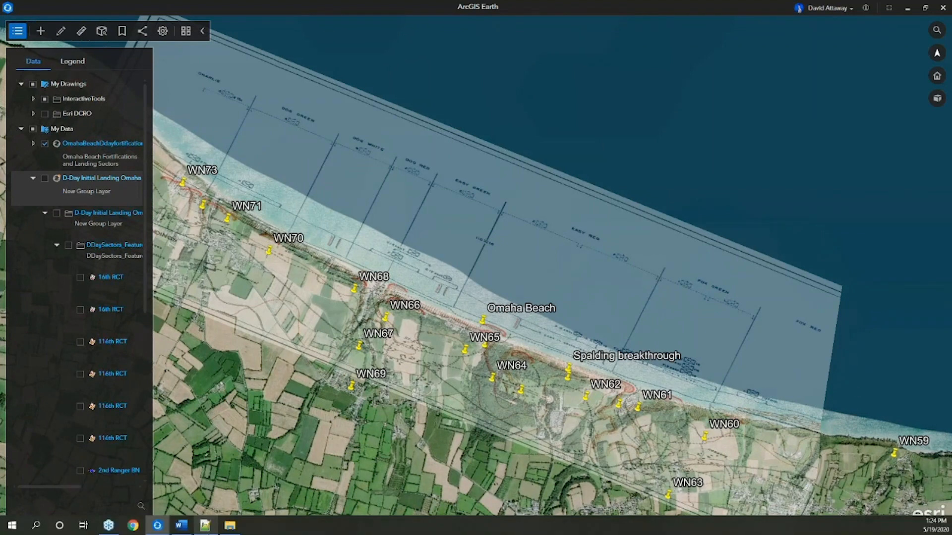
{"action": "left_click", "coordinate": [231, 526]}
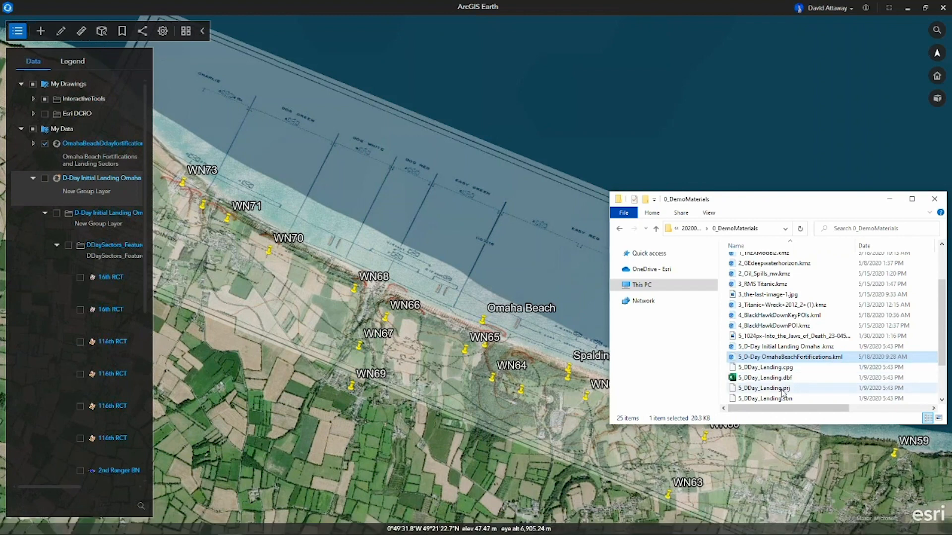
{"action": "scroll", "coordinate": [783, 393], "scroll_direction": "down", "scroll_amount": 1}
{"action": "left_click_drag", "start_coordinate": [781, 391], "coordinate": [488, 375]}
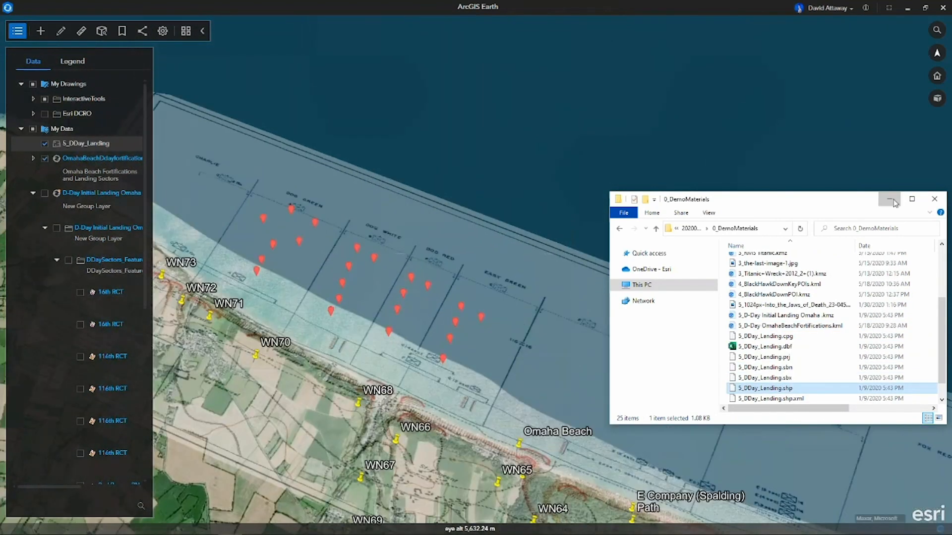
{"action": "left_click", "coordinate": [890, 198]}
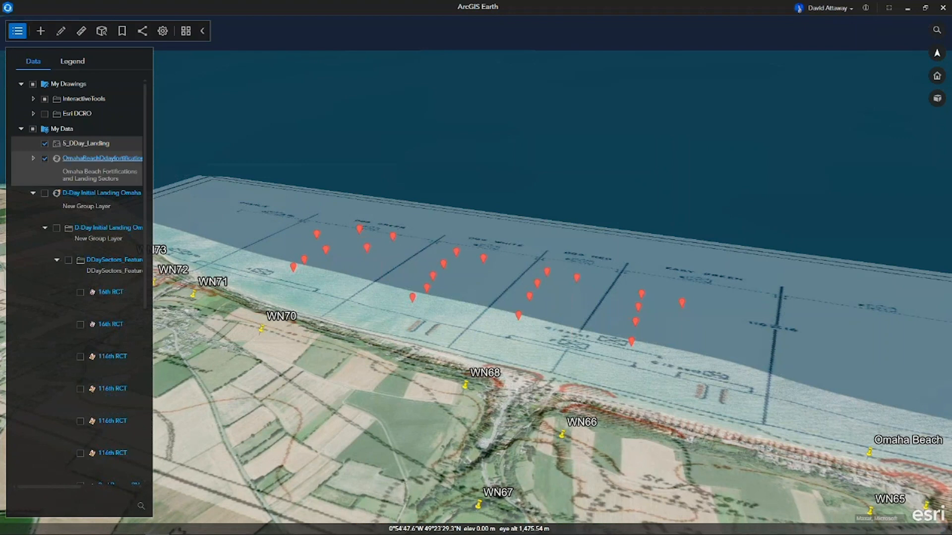
Examine the dictionary and single symbol options in the symbology of the 5_DDay_Landing layer.
{"action": "right_click", "coordinate": [91, 142]}
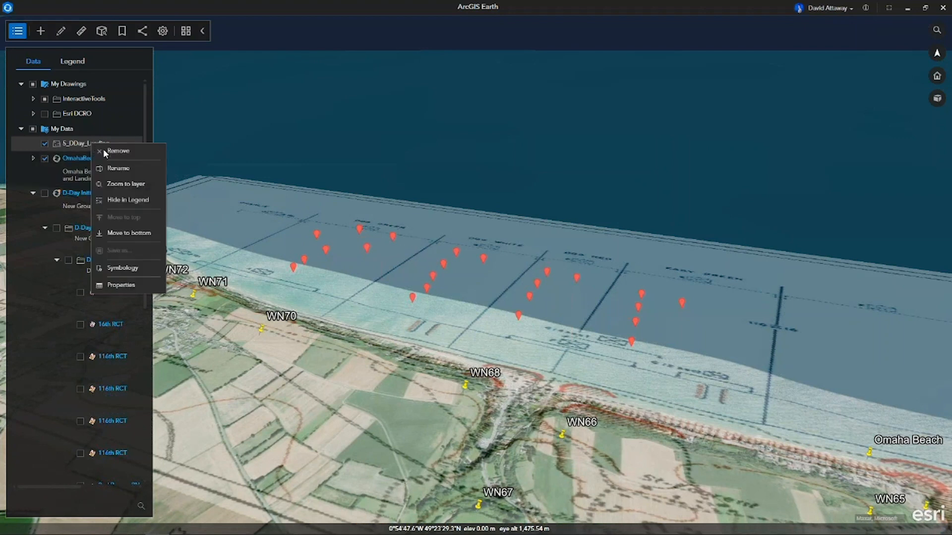
{"action": "left_click", "coordinate": [134, 270]}
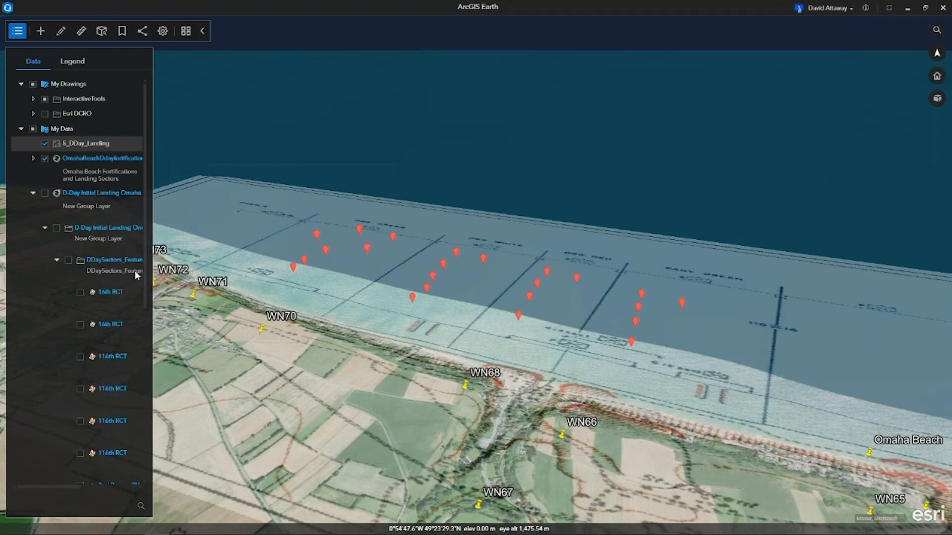
{"action": "left_click", "coordinate": [257, 73]}
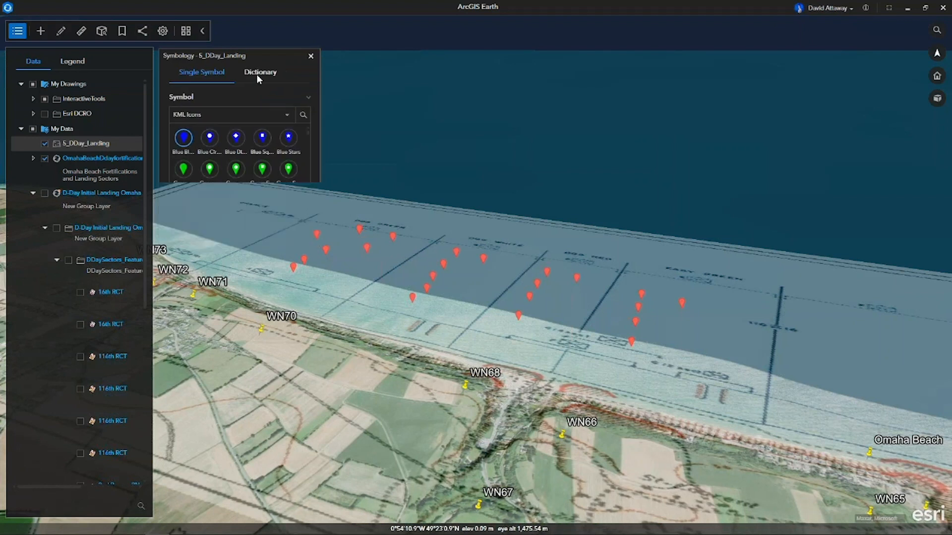
{"action": "left_click", "coordinate": [286, 115]}
{"action": "left_click", "coordinate": [286, 115]}
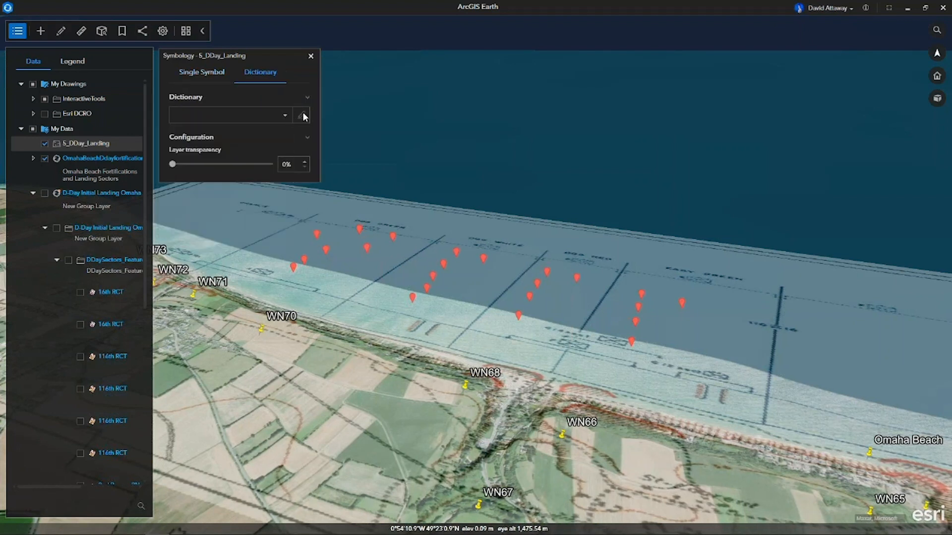
{"action": "left_click", "coordinate": [214, 79]}
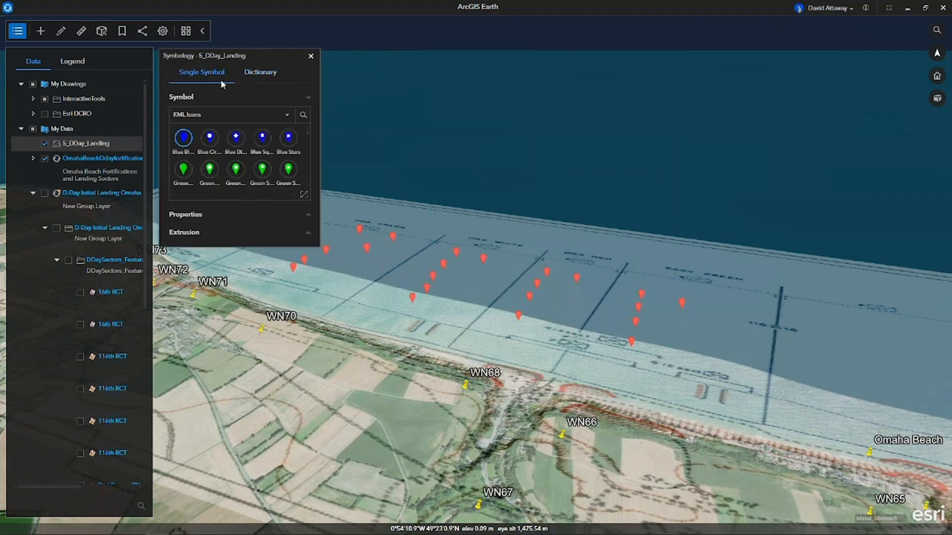
{"action": "left_click", "coordinate": [307, 96]}
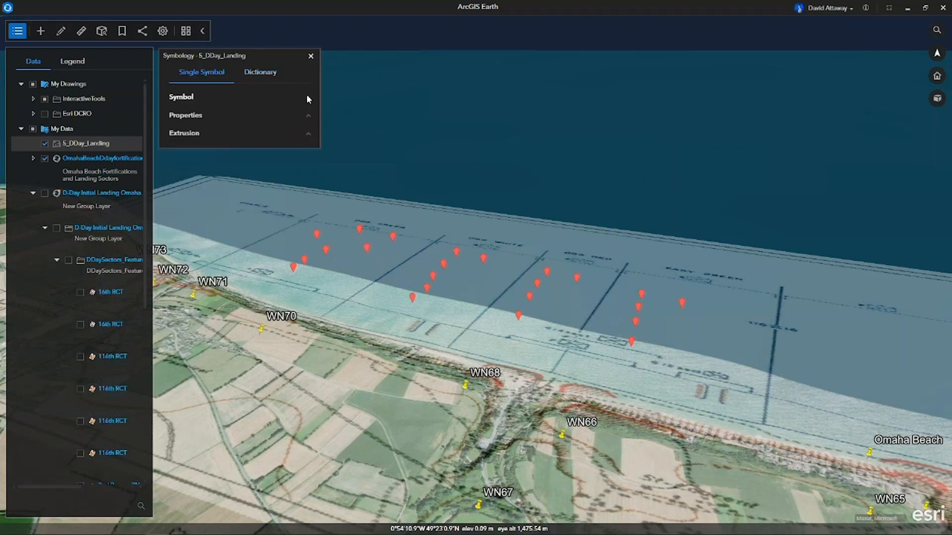
{"action": "left_click", "coordinate": [311, 58]}
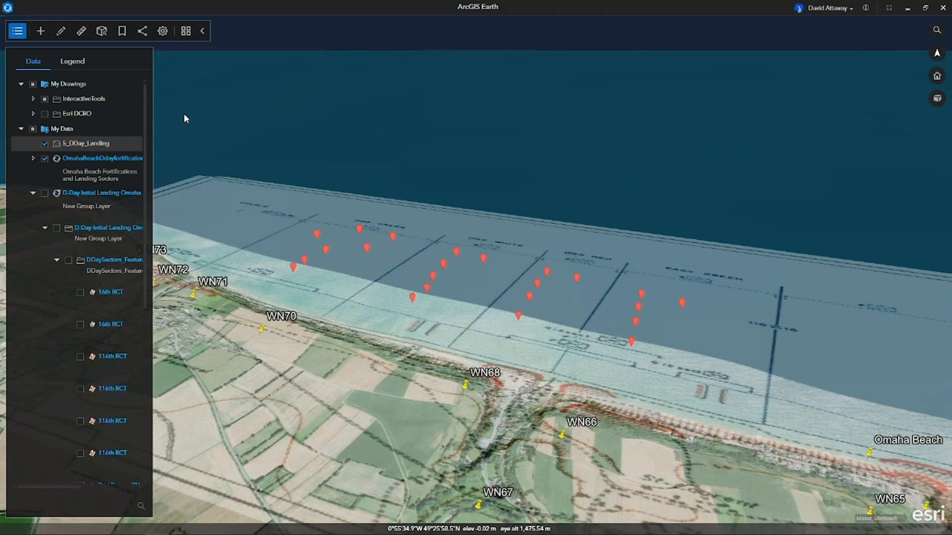
Check the properties of the 5_DDay_Landing layer and close them.
{"action": "right_click", "coordinate": [94, 144]}
{"action": "left_click", "coordinate": [147, 287]}
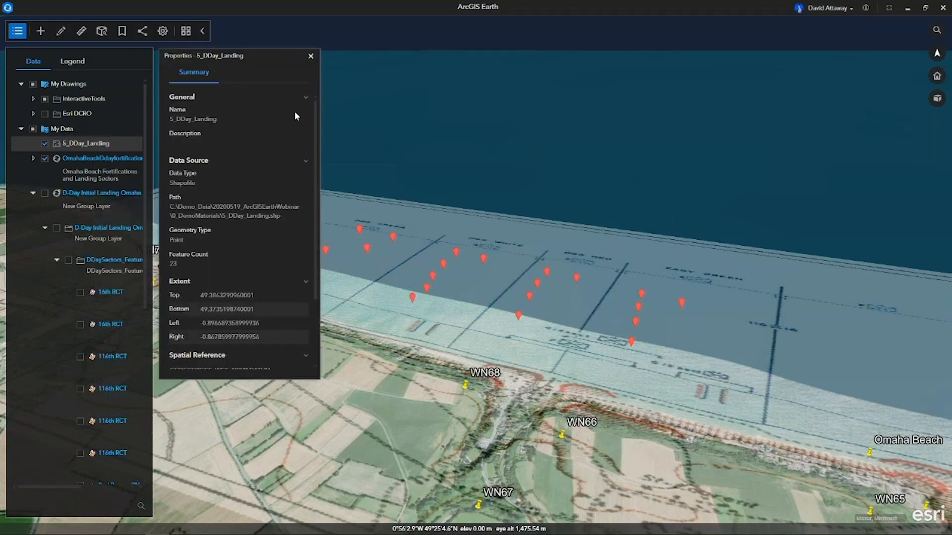
{"action": "left_click", "coordinate": [316, 57]}
Try to add a .stylx dictionary style to the 5_DDay_Landing layer, looking for one in the 5_SavingPrivateRyan folder.
{"action": "right_click", "coordinate": [95, 143]}
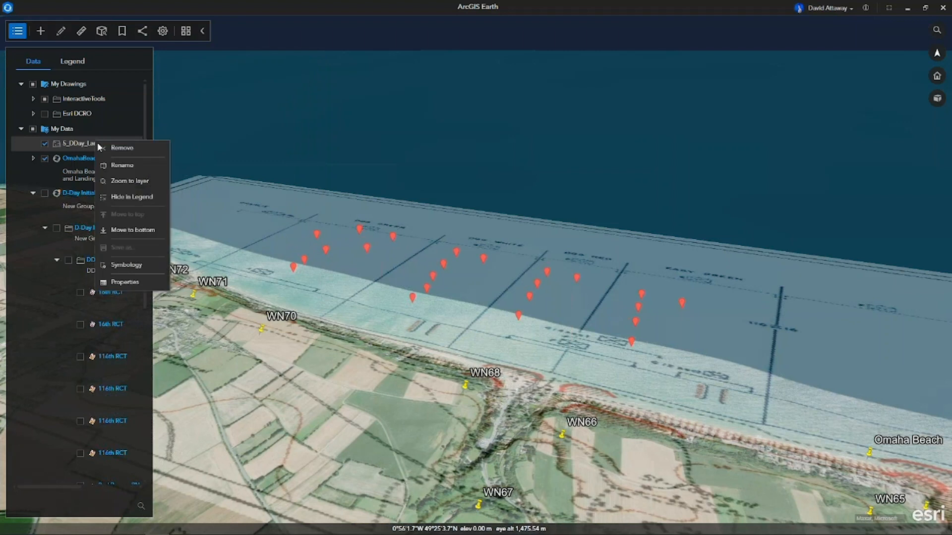
{"action": "left_click", "coordinate": [139, 271]}
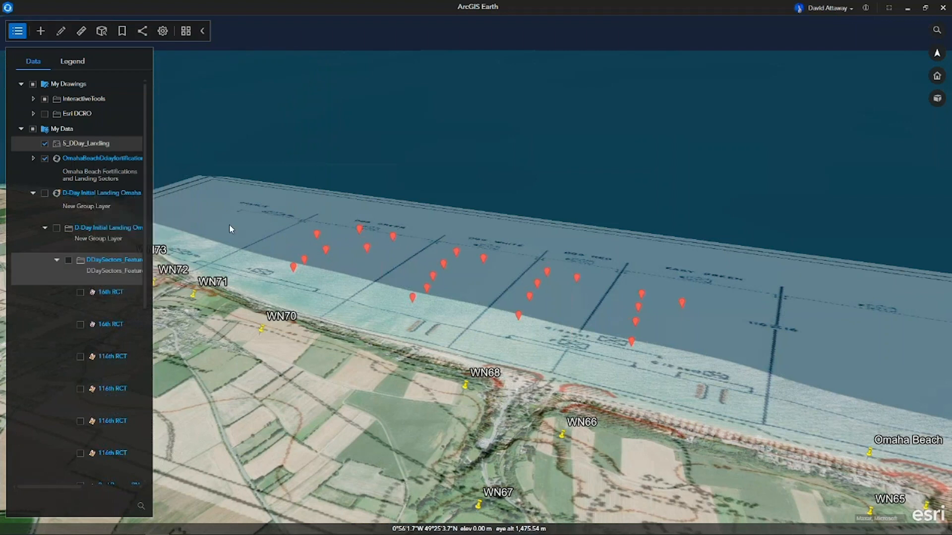
{"action": "left_click", "coordinate": [260, 72]}
{"action": "left_click", "coordinate": [286, 117]}
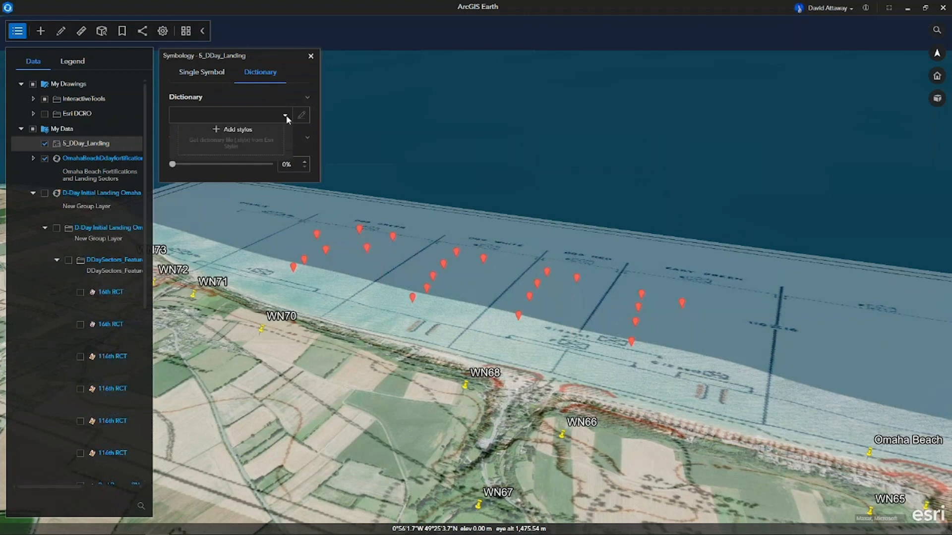
{"action": "left_click", "coordinate": [238, 141]}
{"action": "left_click", "coordinate": [305, 73]}
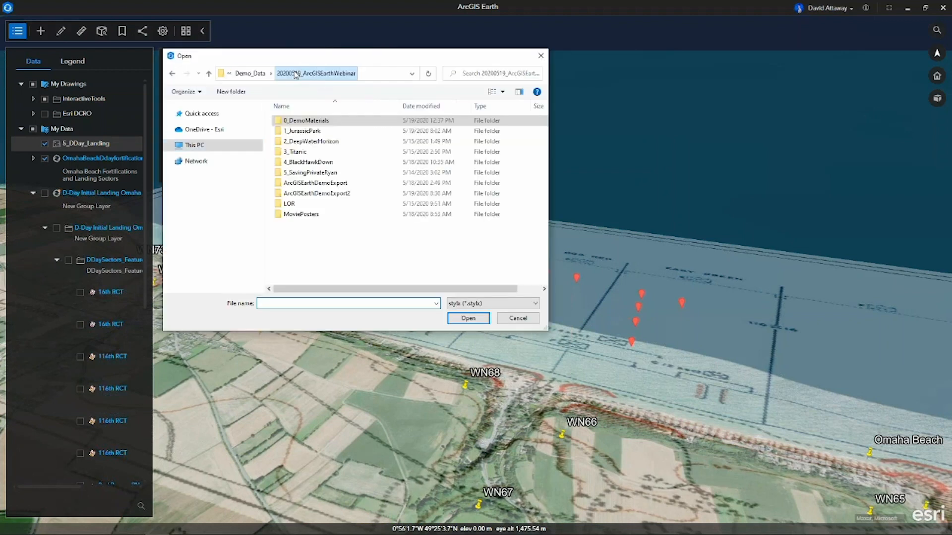
{"action": "double_click", "coordinate": [305, 173]}
{"action": "double_click", "coordinate": [303, 122]}
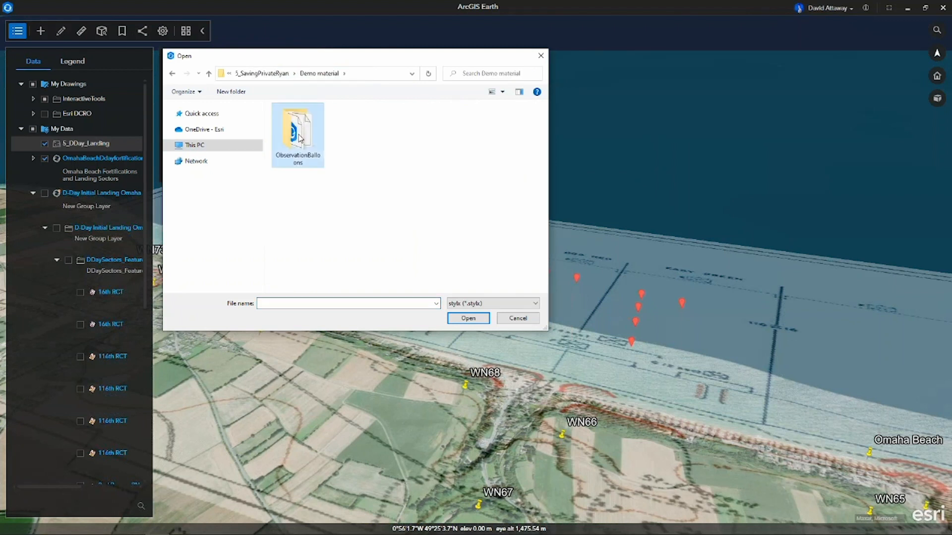
{"action": "double_click", "coordinate": [298, 127]}
{"action": "left_click", "coordinate": [208, 74]}
{"action": "left_click", "coordinate": [209, 74]}
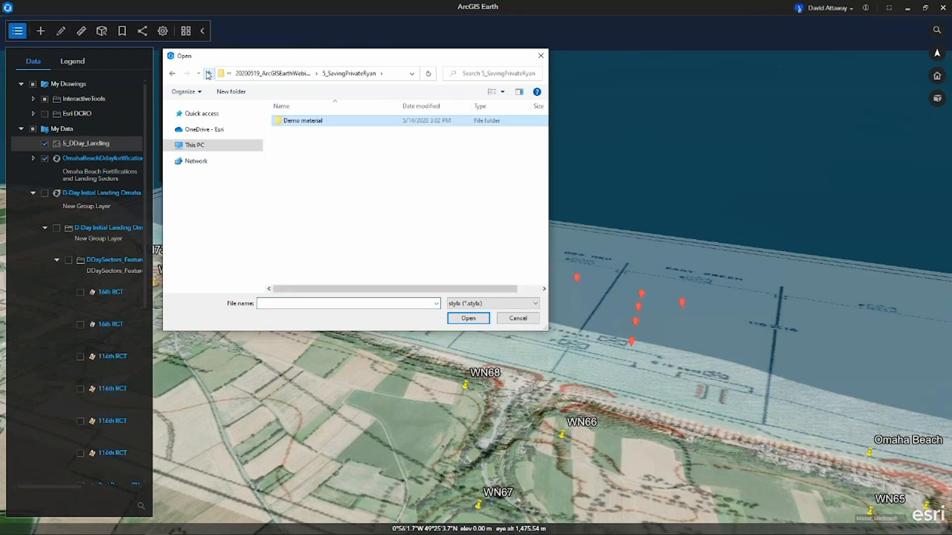
{"action": "left_click", "coordinate": [209, 74]}
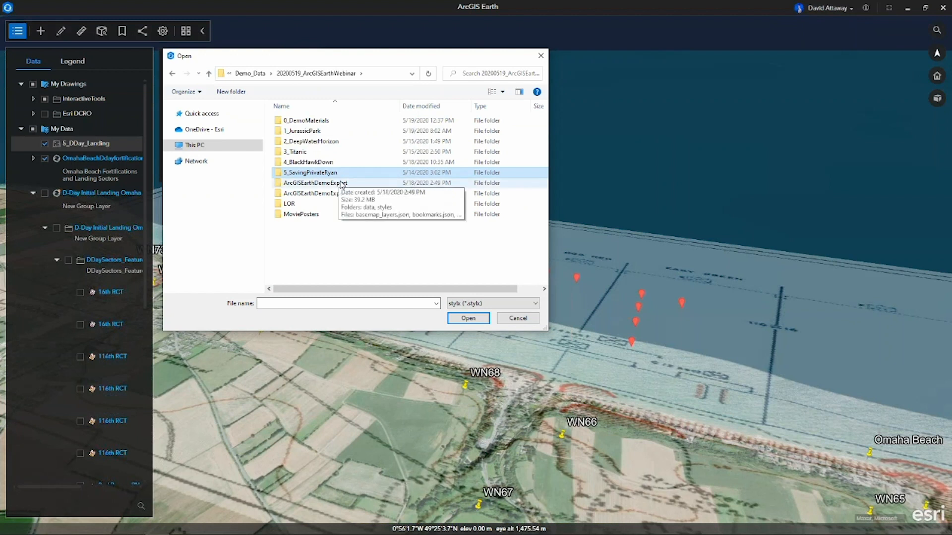
{"action": "left_click", "coordinate": [518, 318]}
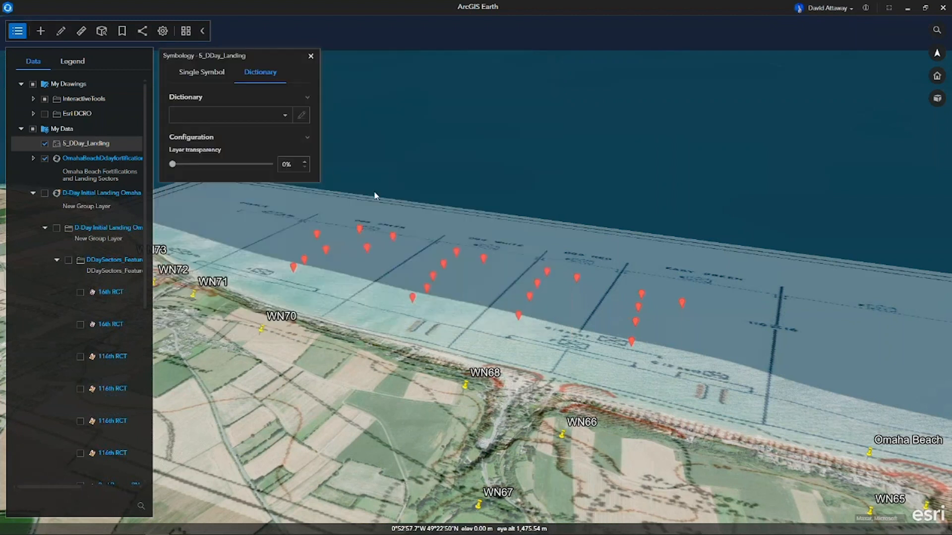
Review the dictionary and single symbol settings of the landing layer again and close its symbology.
{"action": "left_click", "coordinate": [307, 98]}
{"action": "left_click", "coordinate": [307, 97]}
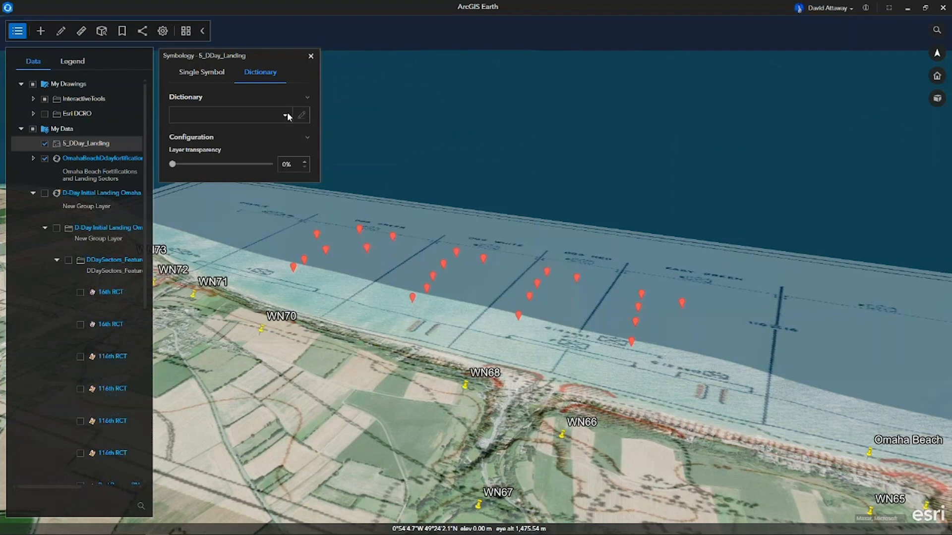
{"action": "left_click", "coordinate": [213, 73]}
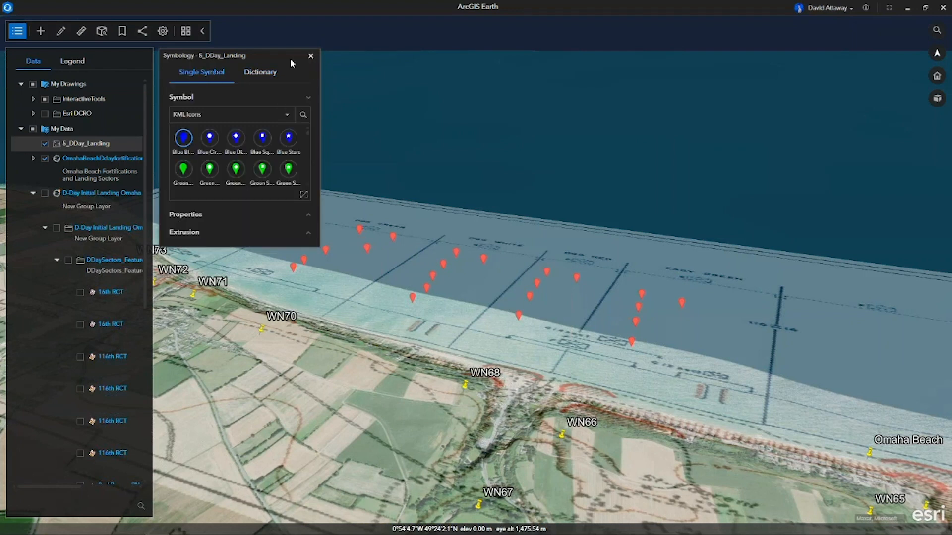
{"action": "left_click", "coordinate": [311, 56]}
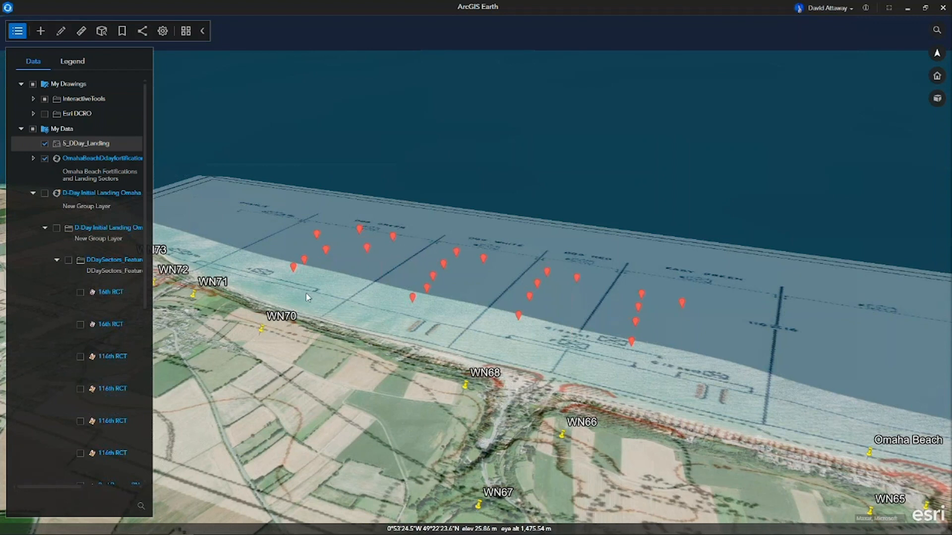
Turn on the Operation Overlord Omaha layer and the 116th RCT DDay Landing layer inside the SavingPrivateRyan folder.
{"action": "left_click", "coordinate": [33, 158]}
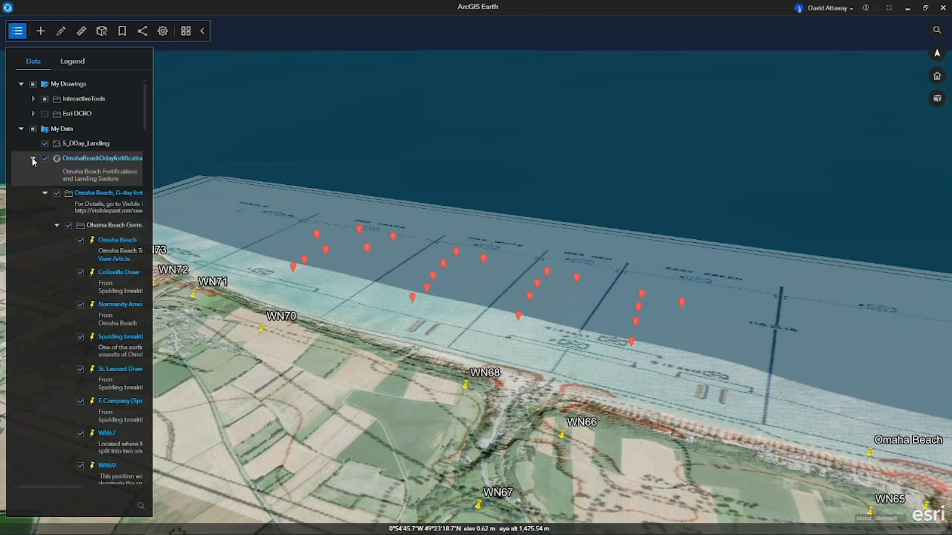
{"action": "left_click", "coordinate": [34, 159]}
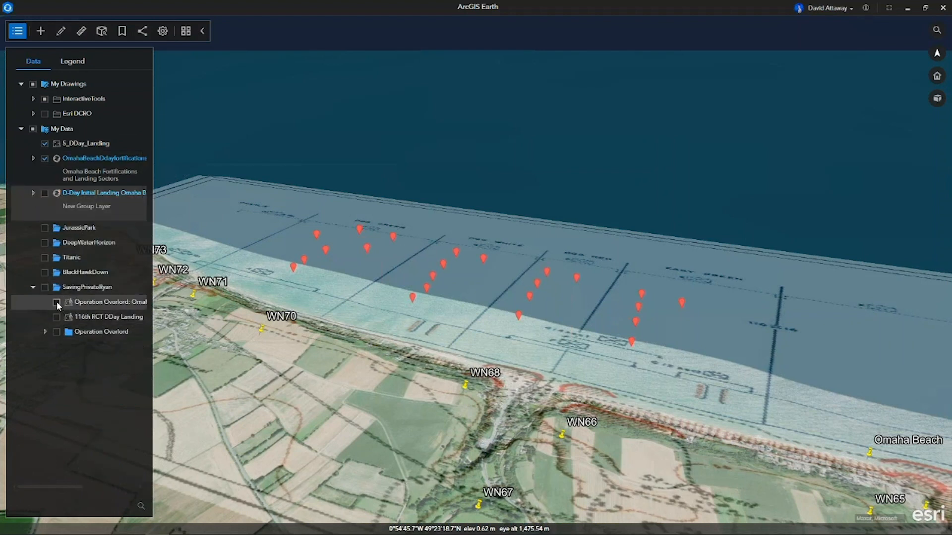
{"action": "left_click", "coordinate": [56, 302]}
{"action": "left_click", "coordinate": [56, 317]}
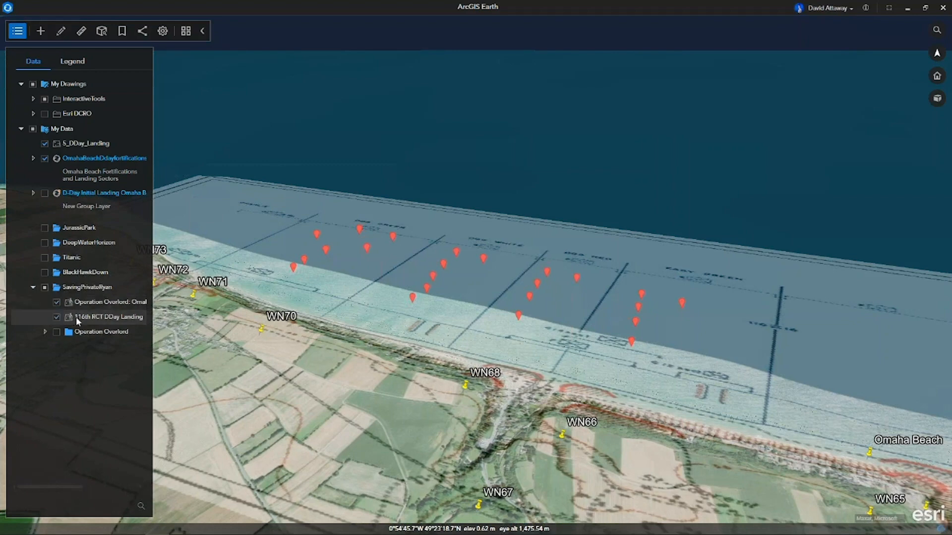
Go to the B-17 Viewpoint bookmark and turn on the Operation Overlord subfolder in SavingPrivateRyan.
{"action": "left_click", "coordinate": [122, 31]}
{"action": "left_click", "coordinate": [611, 488]}
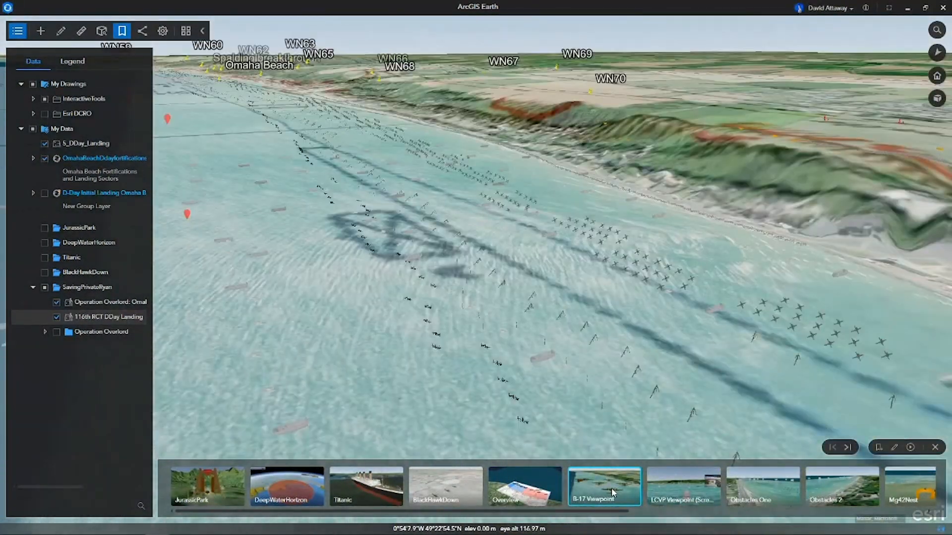
{"action": "left_click", "coordinate": [57, 332]}
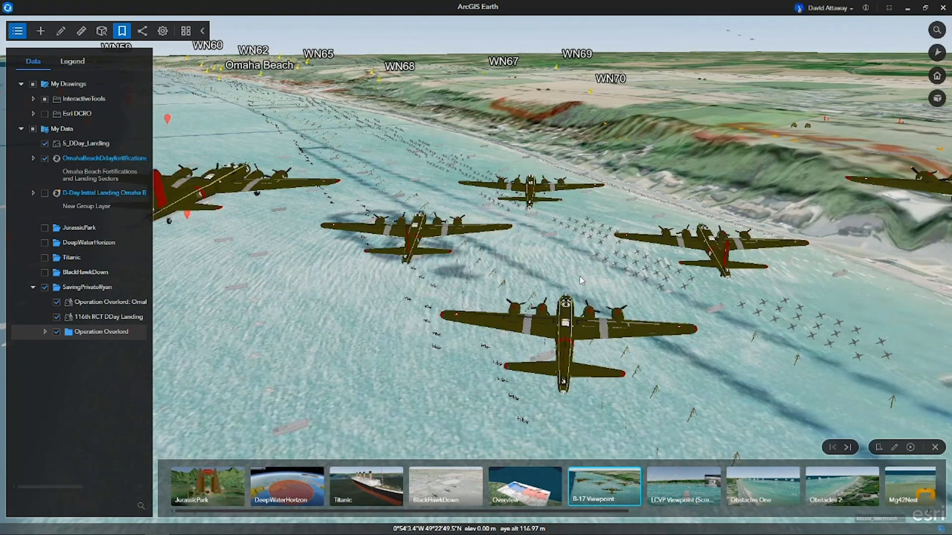
At the LCVP Viewpoint bookmark, with the table of contents hidden, add a screen overlay using the image 5_1024px-into_the_Jaws_of_Death_23-0455M_edit.jpg.
{"action": "left_click", "coordinate": [692, 492]}
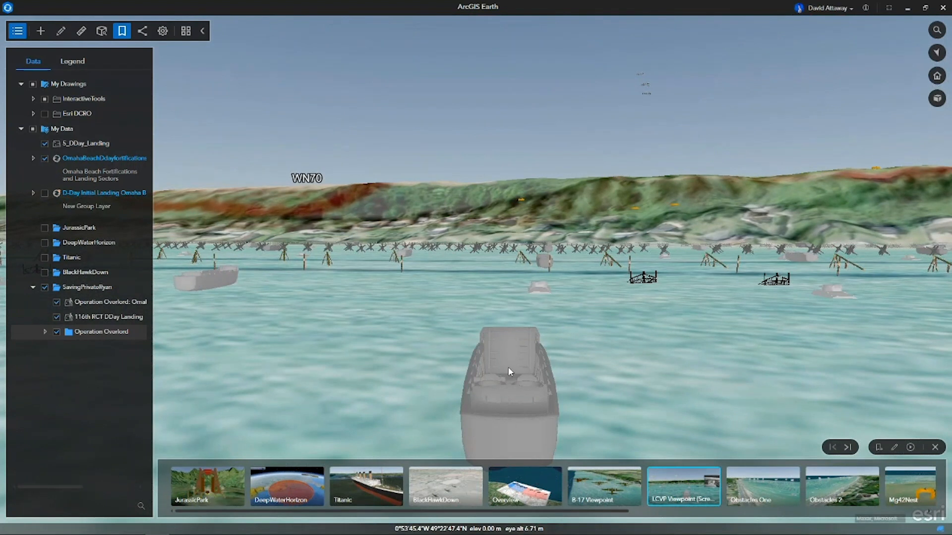
{"action": "left_click", "coordinate": [18, 31]}
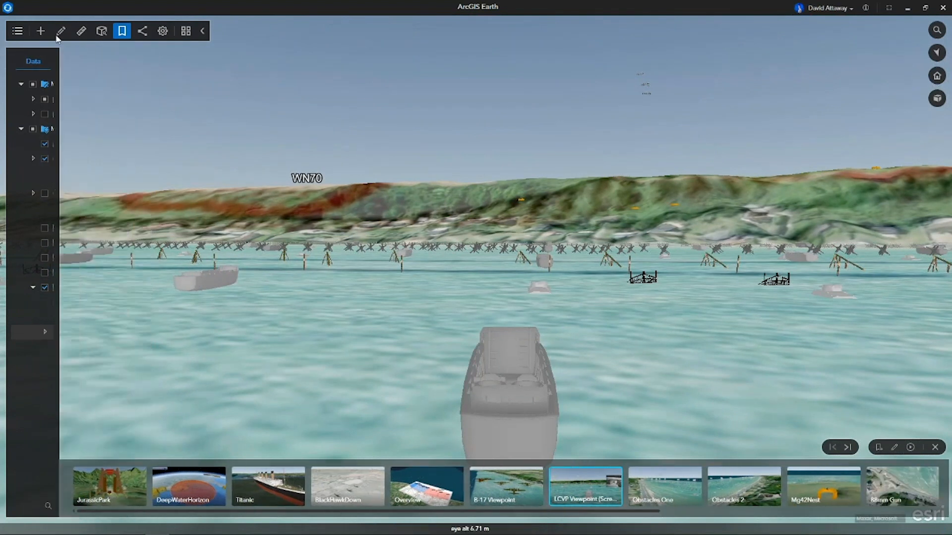
{"action": "left_click", "coordinate": [60, 31]}
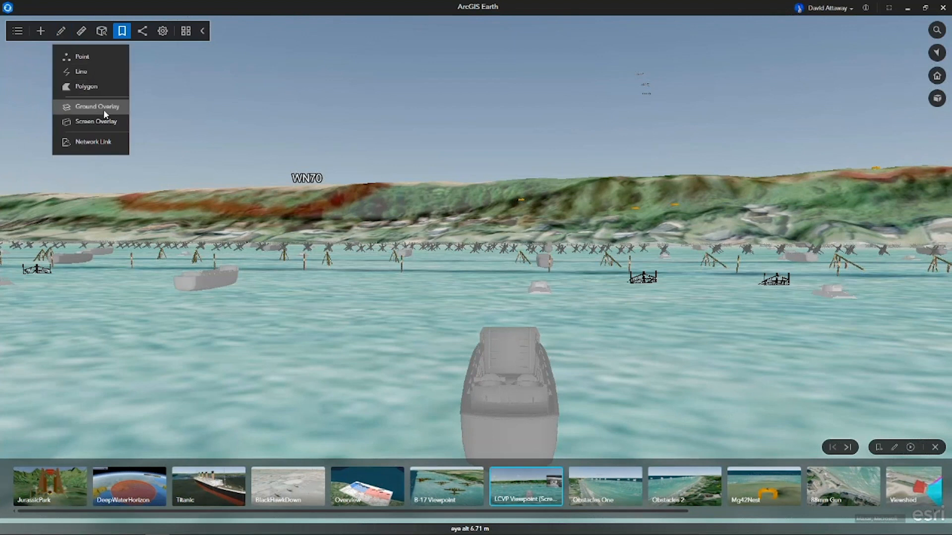
{"action": "left_click", "coordinate": [105, 123]}
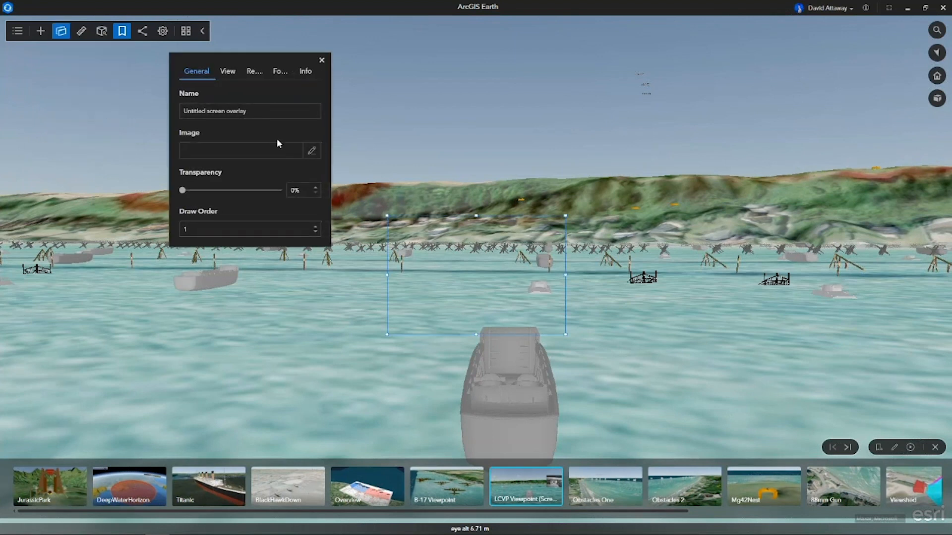
{"action": "left_click", "coordinate": [312, 151]}
{"action": "left_click", "coordinate": [316, 155]}
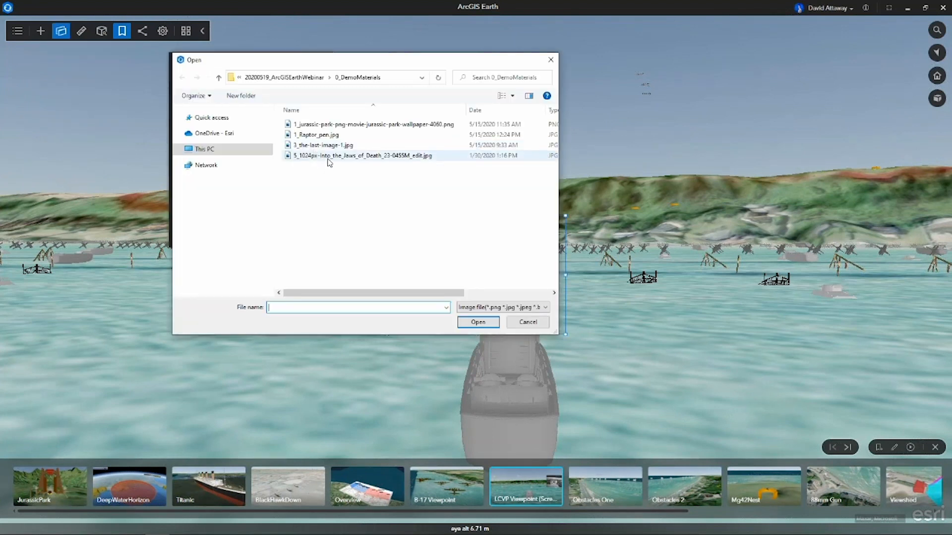
{"action": "left_click", "coordinate": [478, 322]}
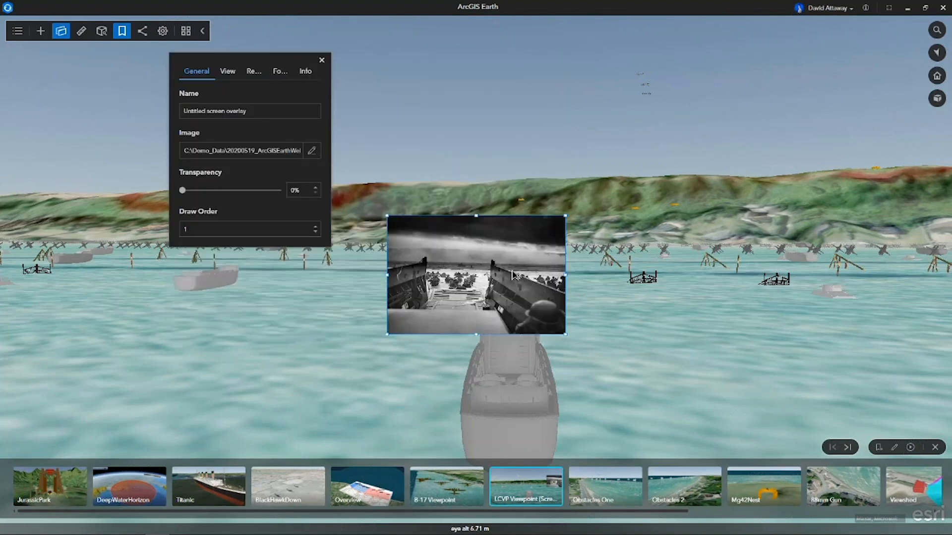
Move the photo overlay to the right edge of the scene, enlarge it from its lower-left corner, and finish editing it.
{"action": "left_click_drag", "start_coordinate": [516, 273], "coordinate": [892, 179]}
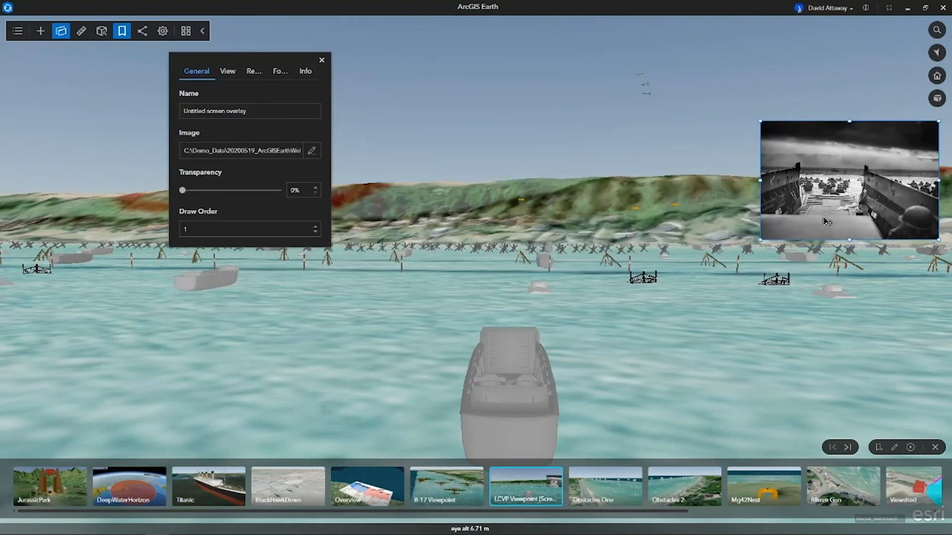
{"action": "left_click_drag", "start_coordinate": [761, 238], "coordinate": [693, 285]}
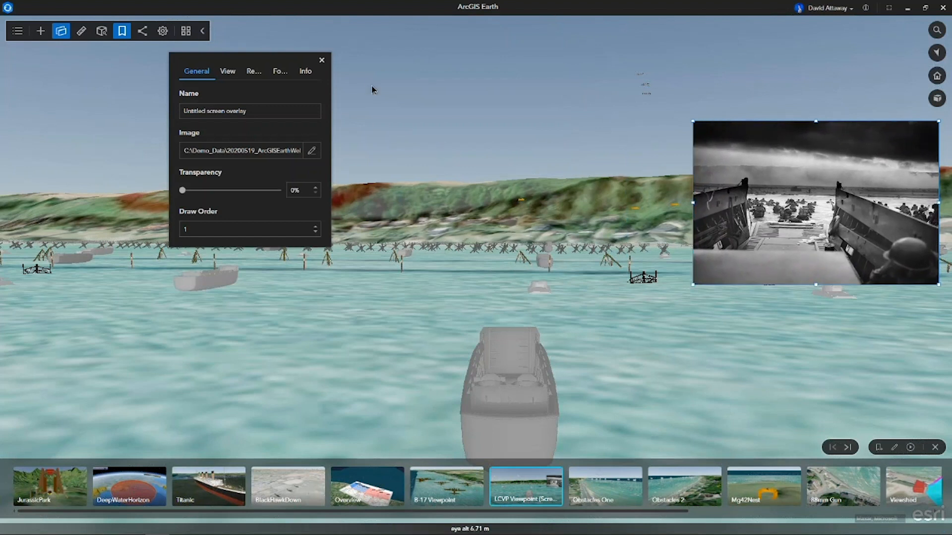
{"action": "left_click", "coordinate": [322, 61]}
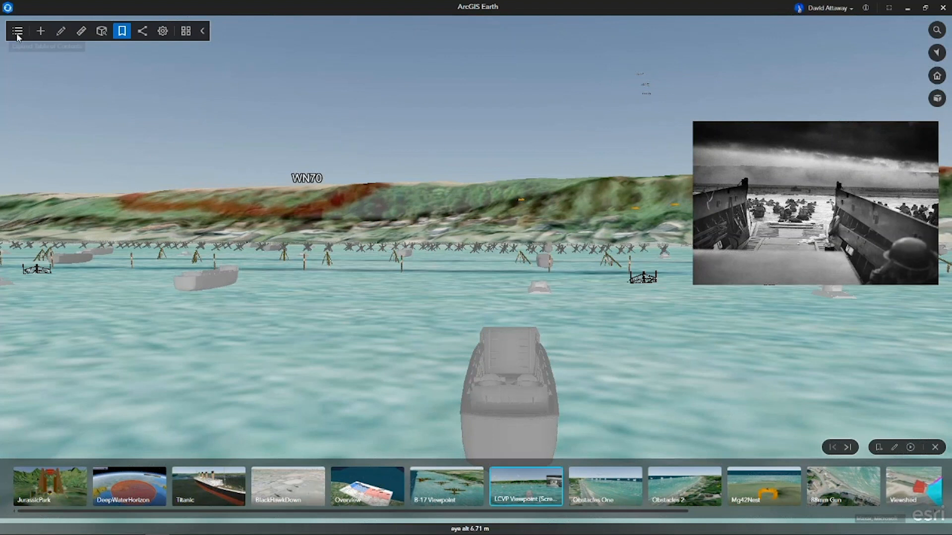
View the beach defences from the Obstacles One and Obstacles 2 bookmarks.
{"action": "left_click", "coordinate": [604, 493]}
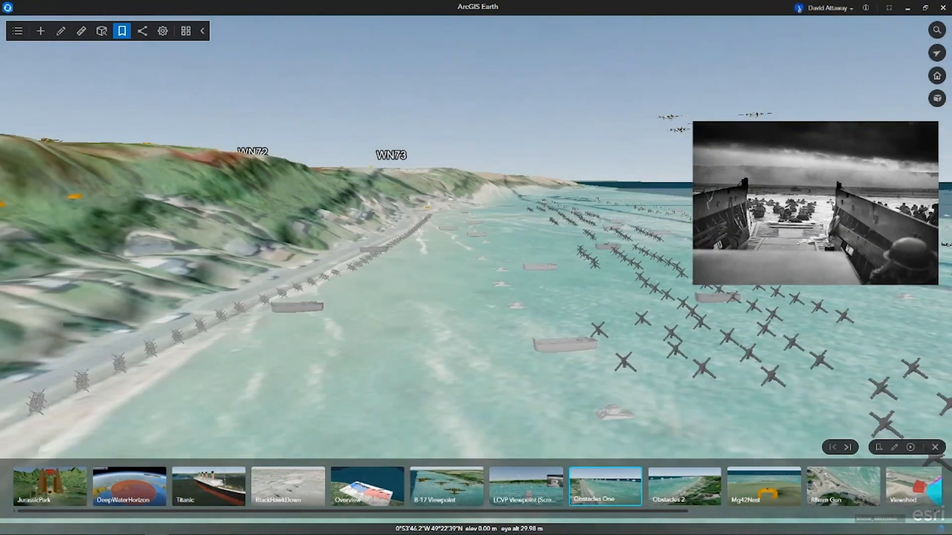
{"action": "left_click", "coordinate": [687, 496]}
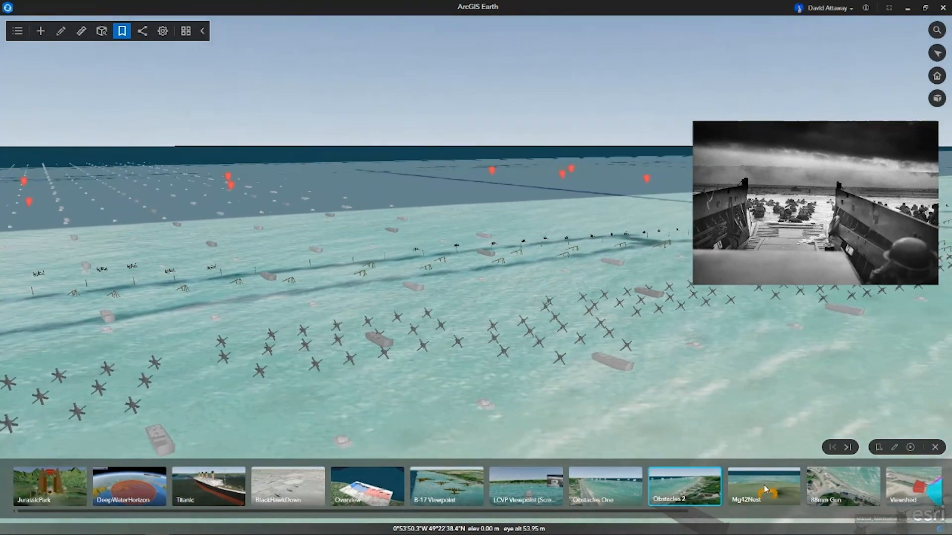
Visit the Mg42Nest bookmark, and at the 88mm Gun bookmark draw an L-shaped polygon of about 173 sq m beside the beach road.
{"action": "left_click", "coordinate": [771, 495]}
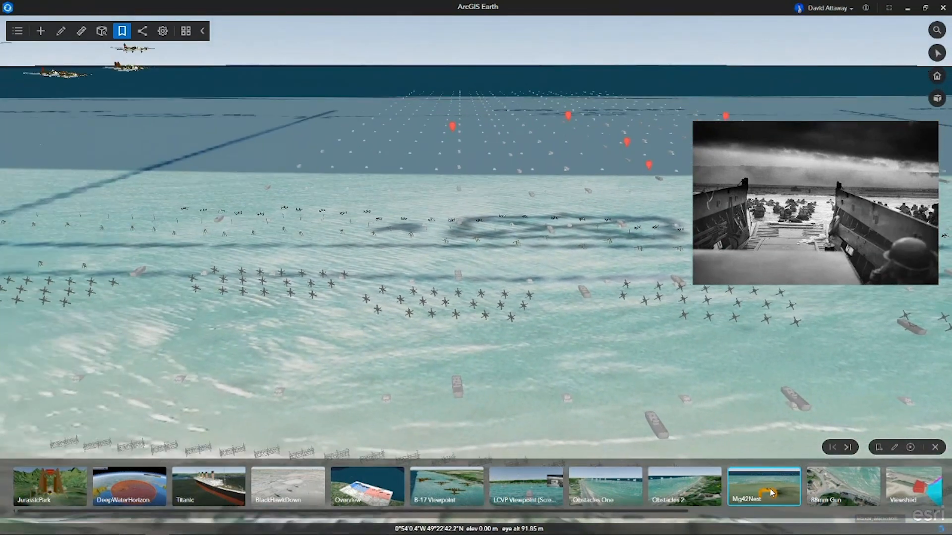
{"action": "left_click", "coordinate": [835, 497]}
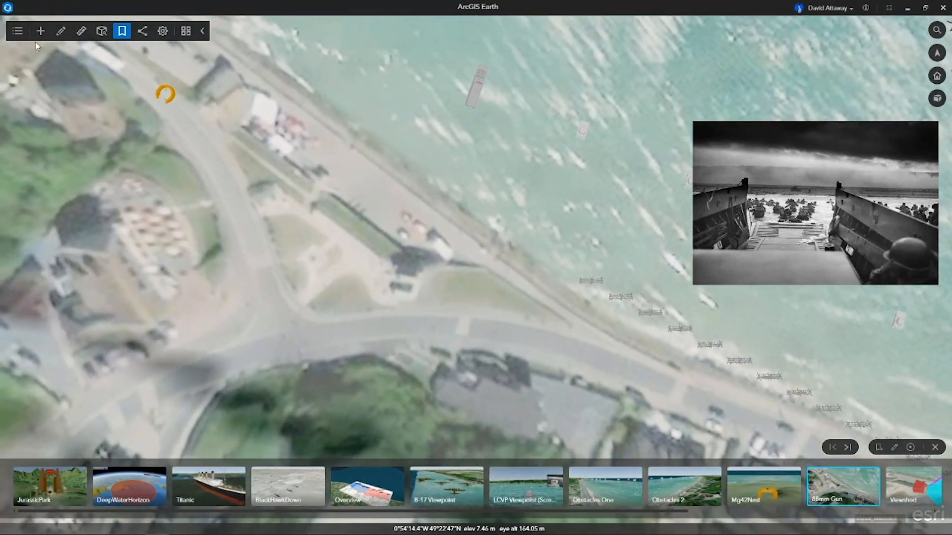
{"action": "left_click", "coordinate": [61, 34]}
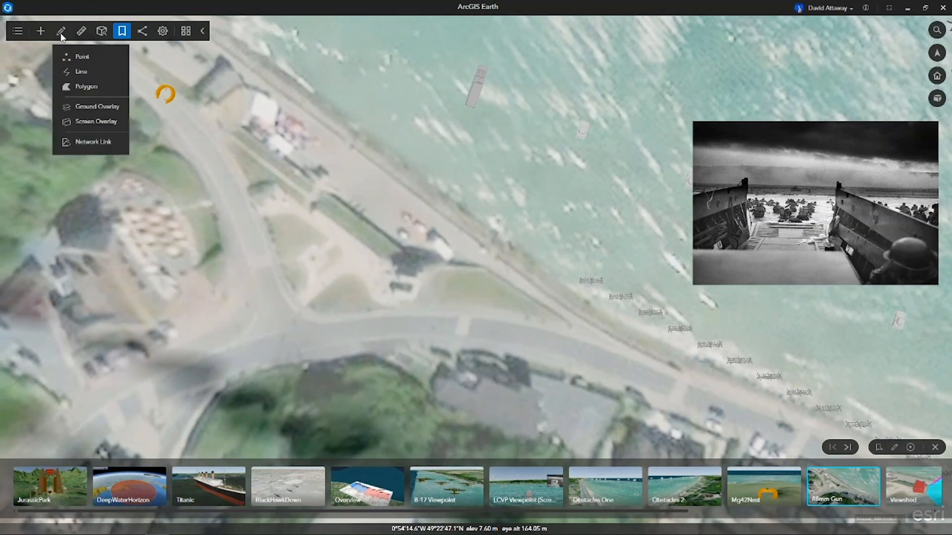
{"action": "left_click", "coordinate": [83, 88]}
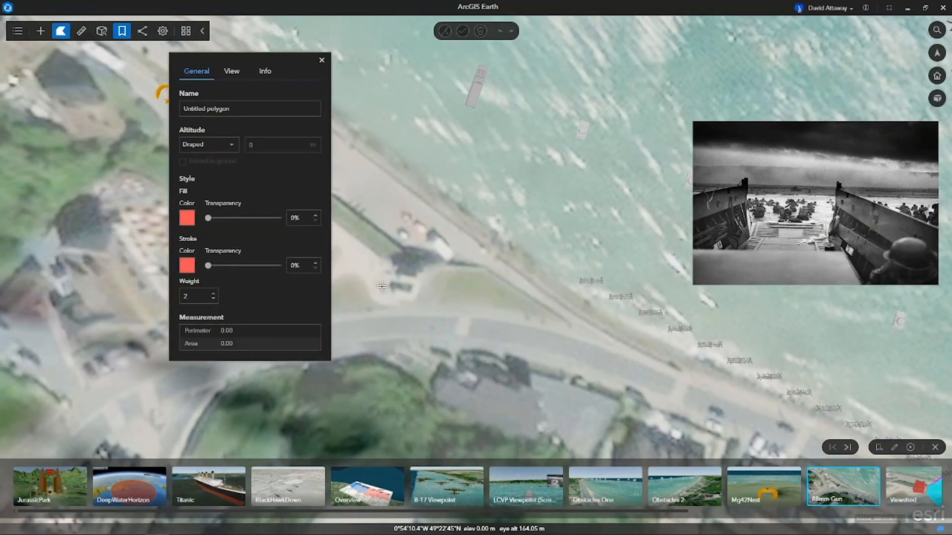
{"action": "left_click", "coordinate": [383, 287]}
{"action": "left_click", "coordinate": [416, 298]}
{"action": "left_click", "coordinate": [427, 270]}
{"action": "left_click", "coordinate": [448, 268]}
{"action": "left_click", "coordinate": [452, 250]}
{"action": "double_click", "coordinate": [398, 236]}
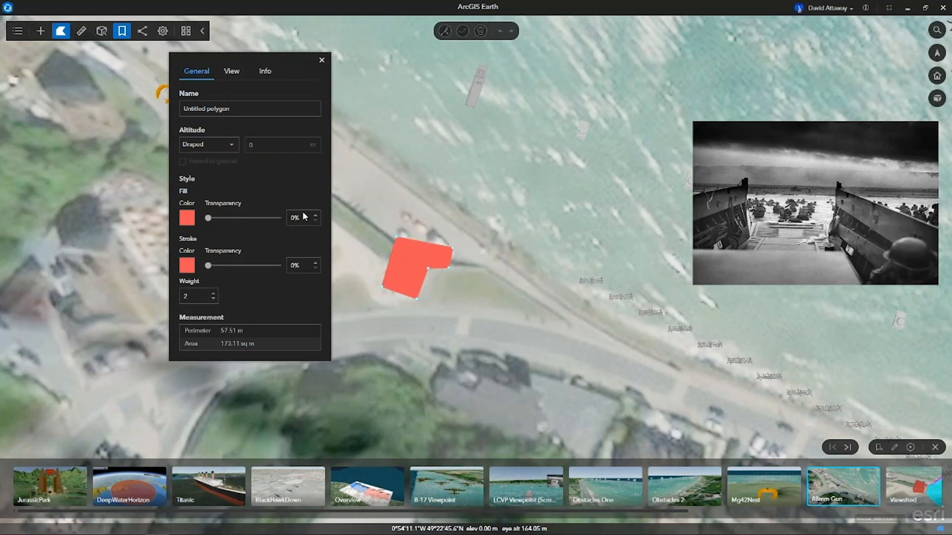
Set the polygon's altitude to Absolute, 5 m, and extend it to the ground.
{"action": "left_click", "coordinate": [232, 146]}
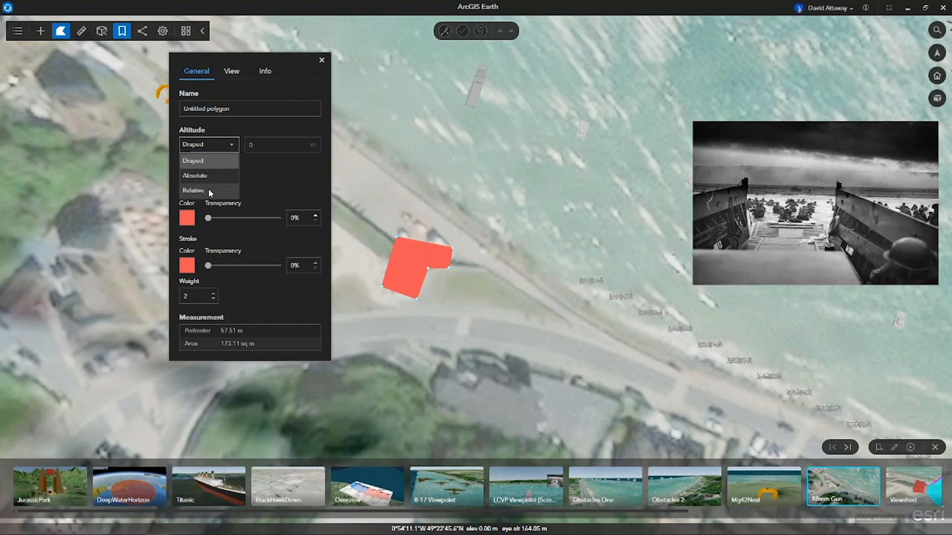
{"action": "left_click", "coordinate": [206, 180]}
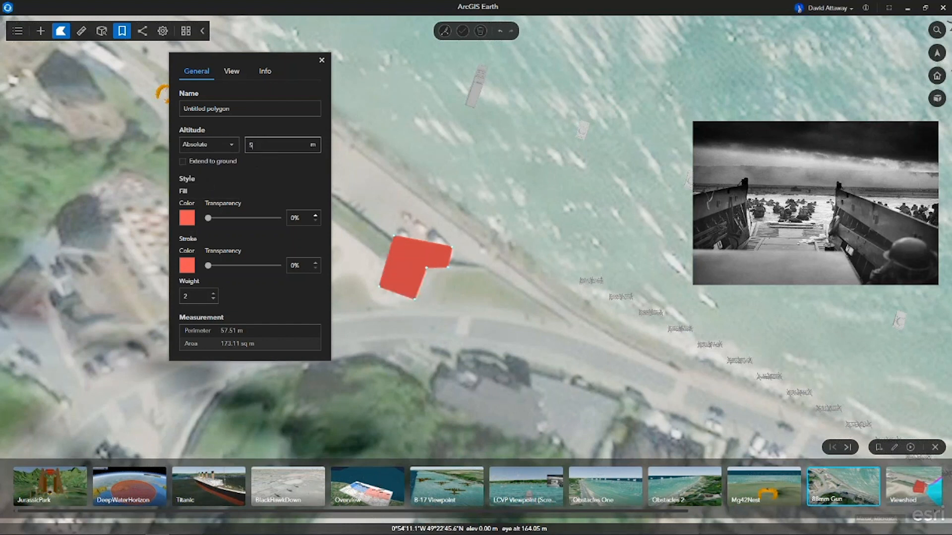
{"action": "left_click", "coordinate": [183, 161]}
From the Viewshed bookmark, lower the two outer corners of the polygon's short wing to about 1.28 m and 1.69 m.
{"action": "left_click", "coordinate": [916, 493]}
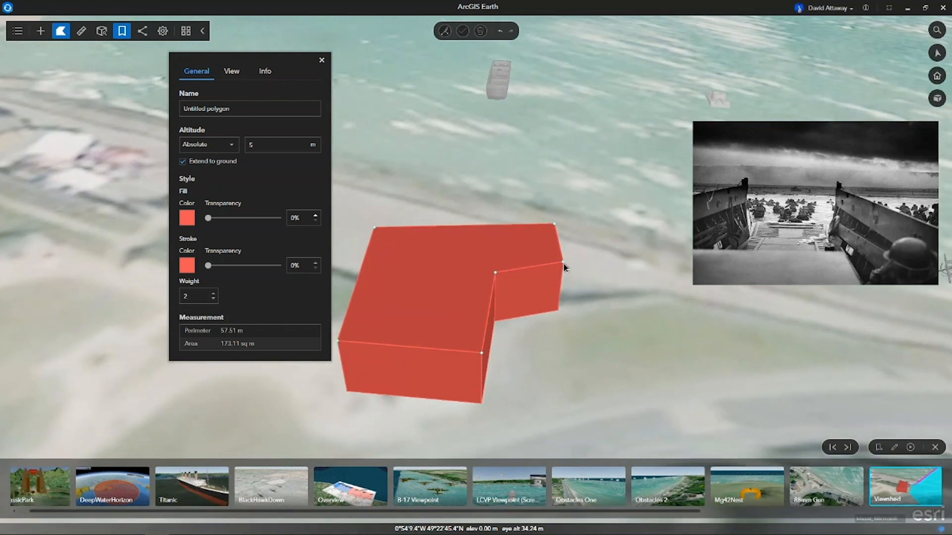
{"action": "left_click", "coordinate": [563, 263]}
{"action": "left_click_drag", "start_coordinate": [567, 246], "coordinate": [564, 282]}
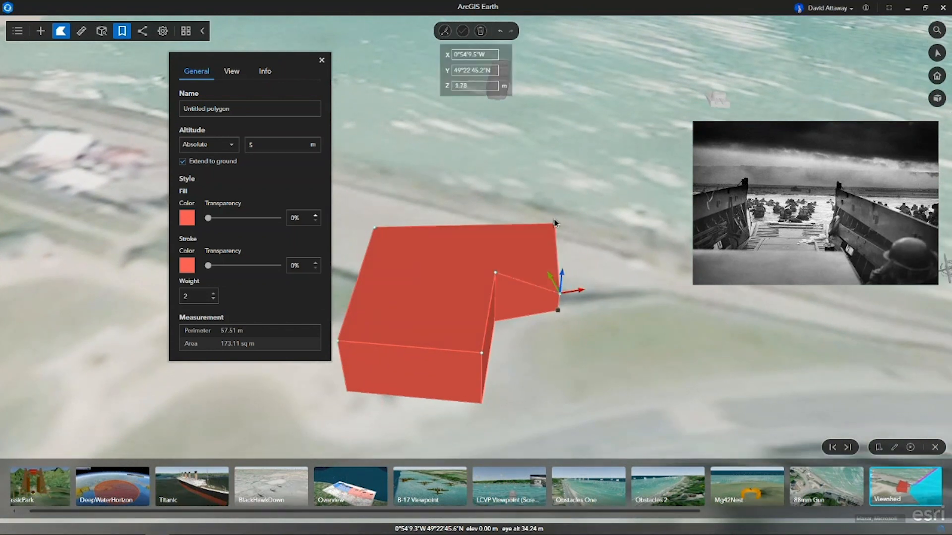
{"action": "left_click", "coordinate": [555, 226]}
{"action": "left_click_drag", "start_coordinate": [555, 224], "coordinate": [552, 254]}
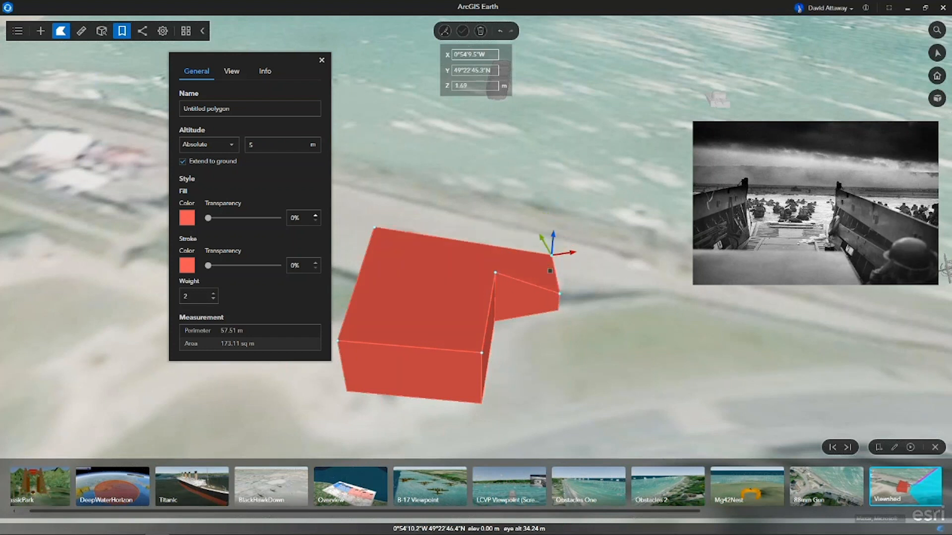
{"action": "left_click", "coordinate": [80, 33]}
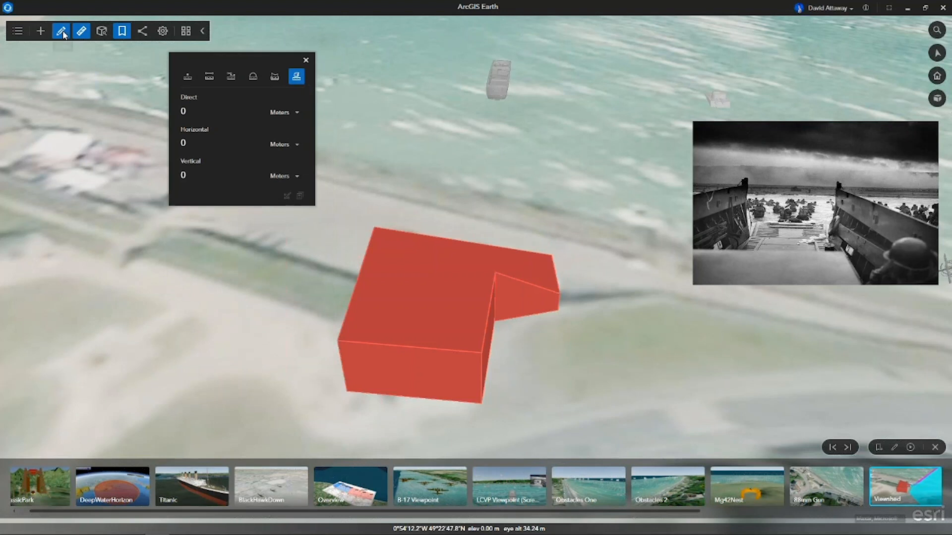
{"action": "left_click", "coordinate": [62, 31]}
{"action": "left_click", "coordinate": [82, 57]}
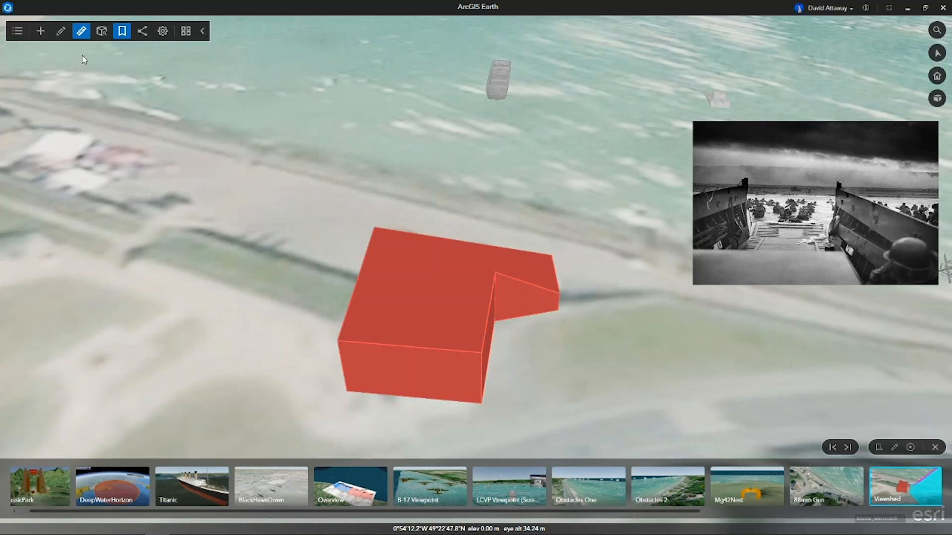
{"action": "left_click", "coordinate": [513, 338]}
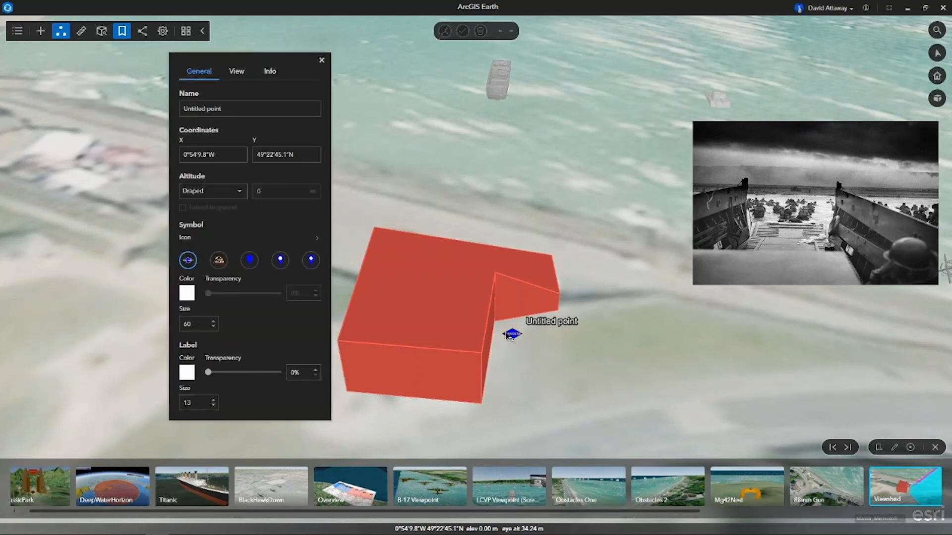
{"action": "left_click", "coordinate": [60, 32]}
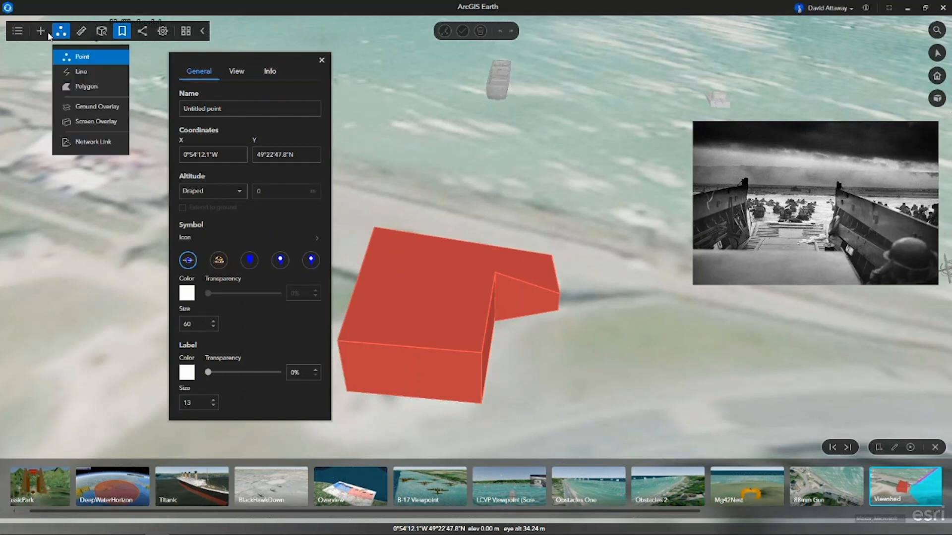
Create a viewshed from a point in the red bunker's inner corner and raise the observer to about 2.87 m.
{"action": "left_click", "coordinate": [102, 31]}
{"action": "left_click", "coordinate": [102, 31]}
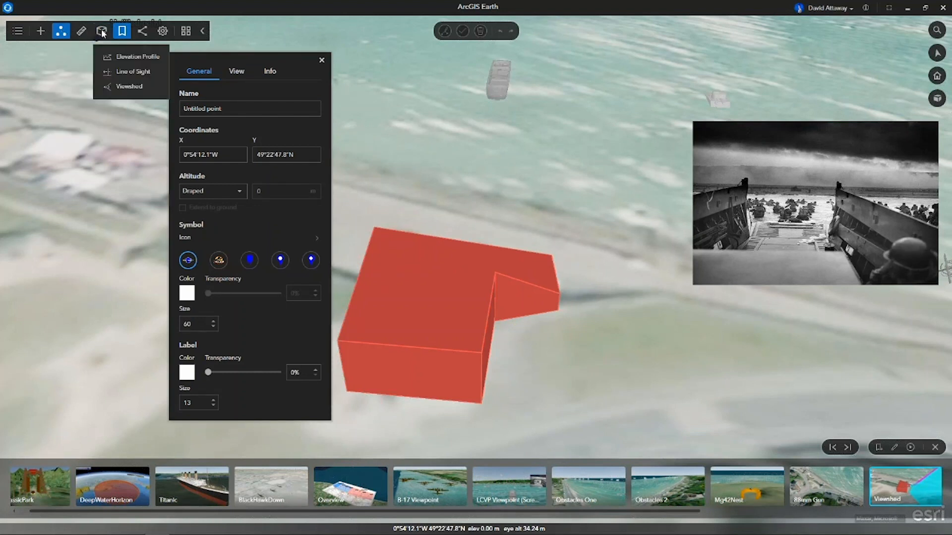
{"action": "left_click", "coordinate": [128, 86]}
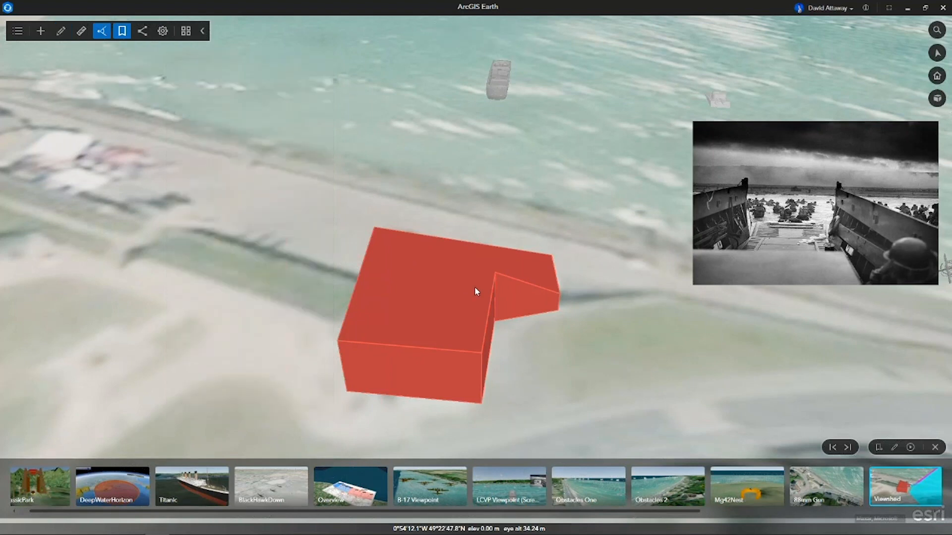
{"action": "left_click", "coordinate": [294, 72]}
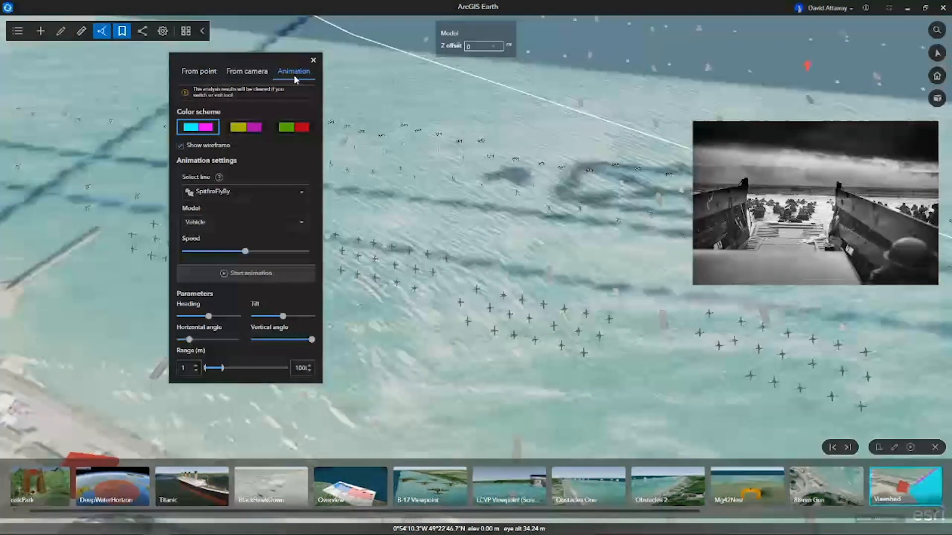
{"action": "left_click", "coordinate": [199, 72]}
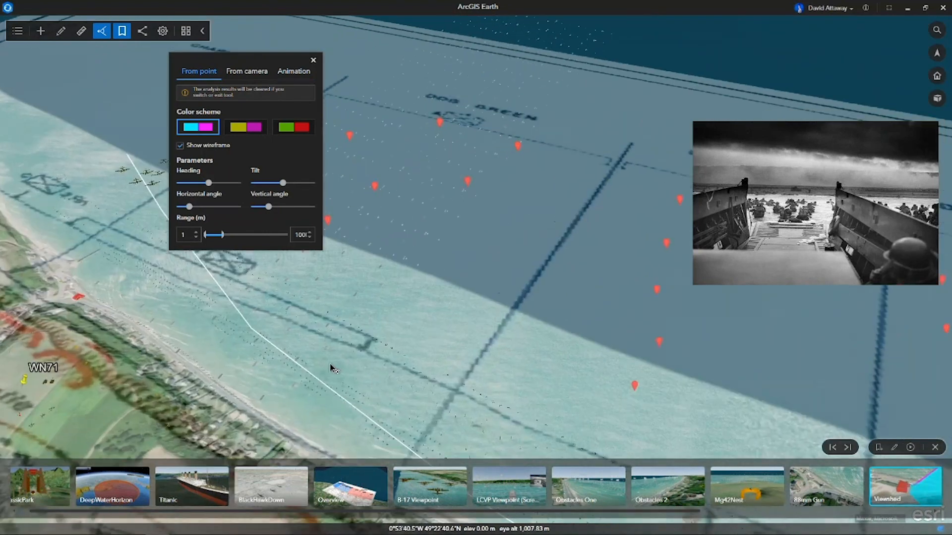
{"action": "scroll", "coordinate": [119, 351], "scroll_direction": "up", "scroll_amount": 5}
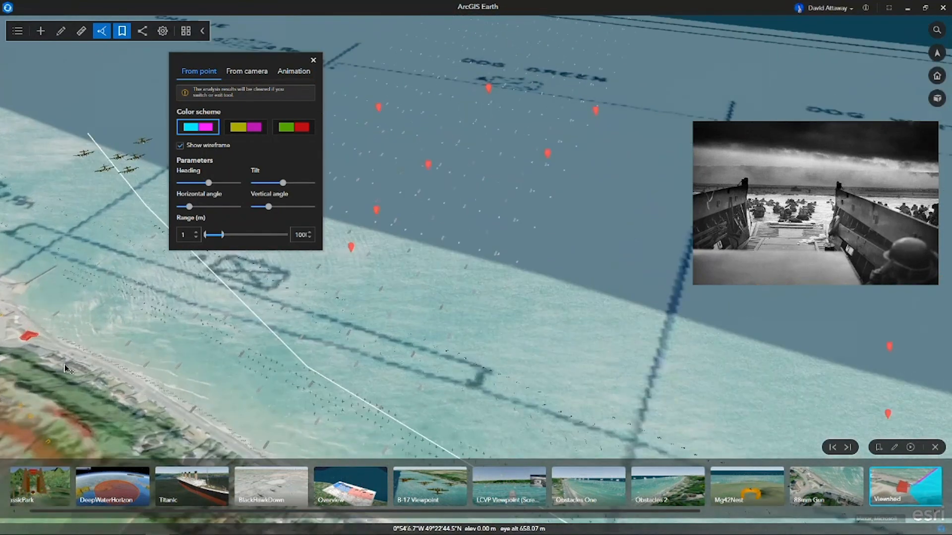
{"action": "scroll", "coordinate": [65, 368], "scroll_direction": "up", "scroll_amount": 10}
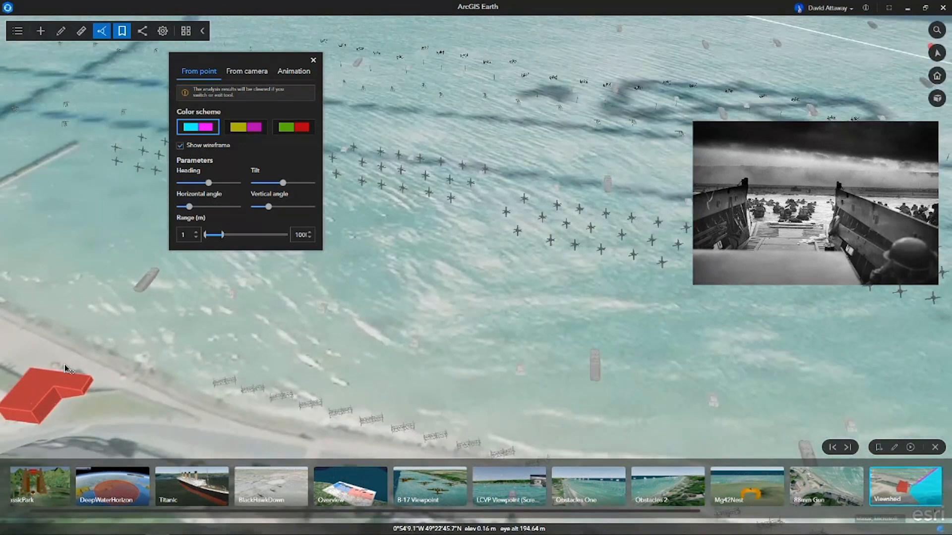
{"action": "left_click_drag", "start_coordinate": [65, 368], "coordinate": [405, 384]}
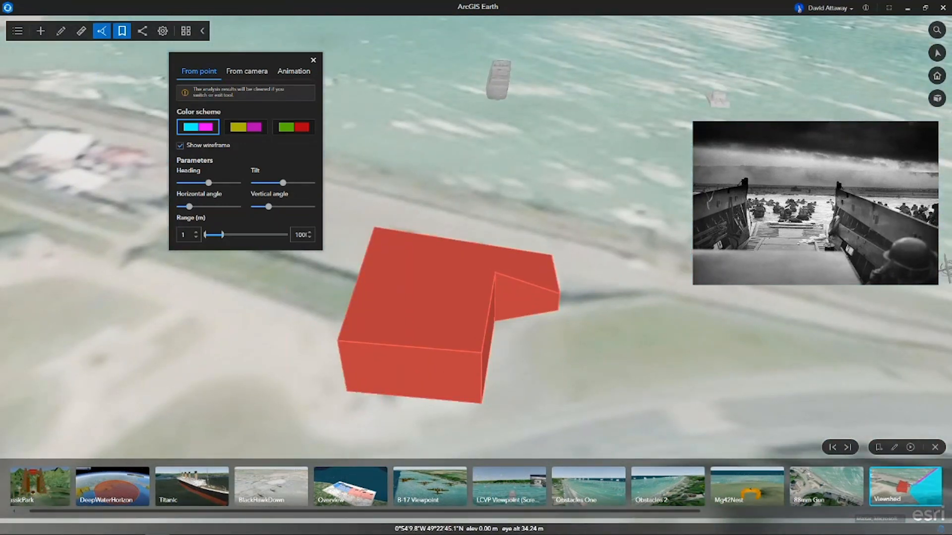
{"action": "left_click", "coordinate": [518, 341]}
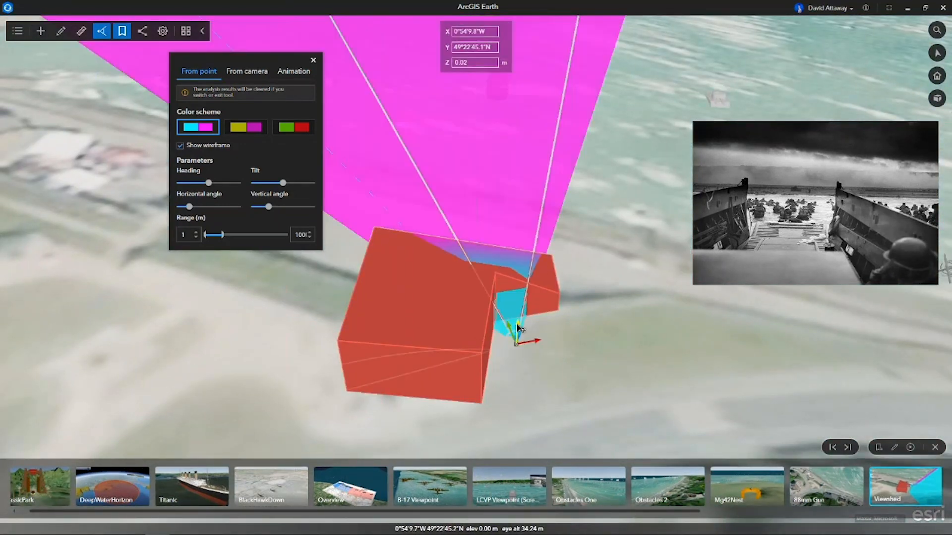
{"action": "left_click_drag", "start_coordinate": [519, 325], "coordinate": [519, 297]}
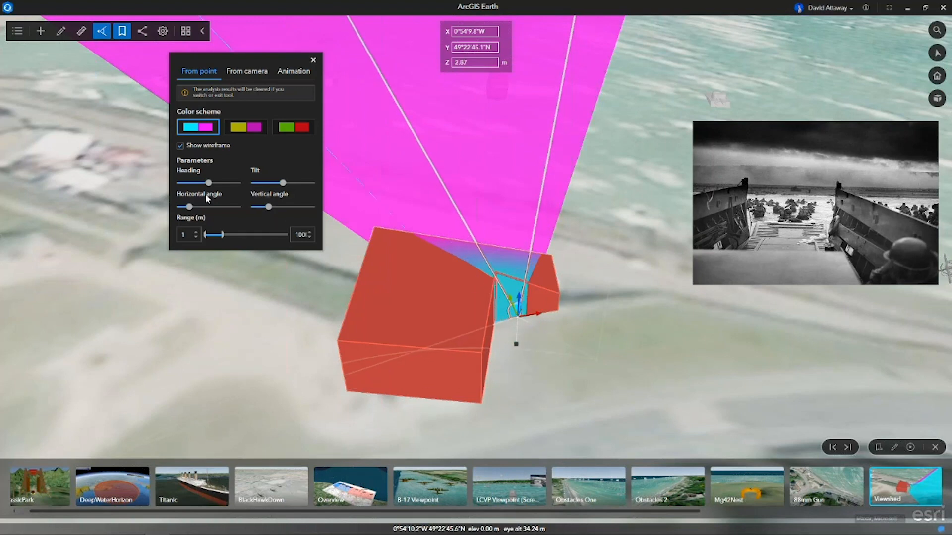
Rotate the viewshed's heading clockwise, widen its horizontal angle, and view the coverage from the InteractiveAnalysisVie… bookmark.
{"action": "left_click_drag", "start_coordinate": [208, 184], "coordinate": [209, 207]}
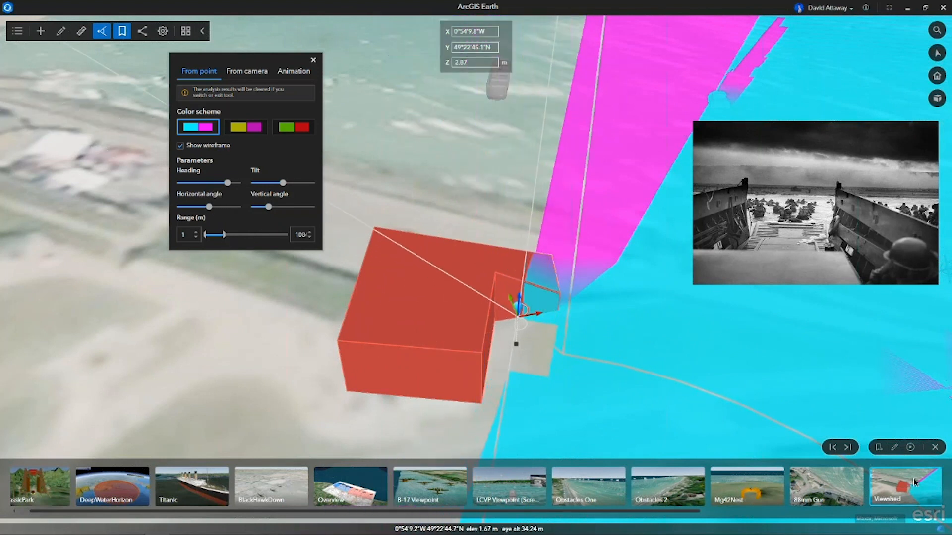
{"action": "left_click", "coordinate": [847, 448]}
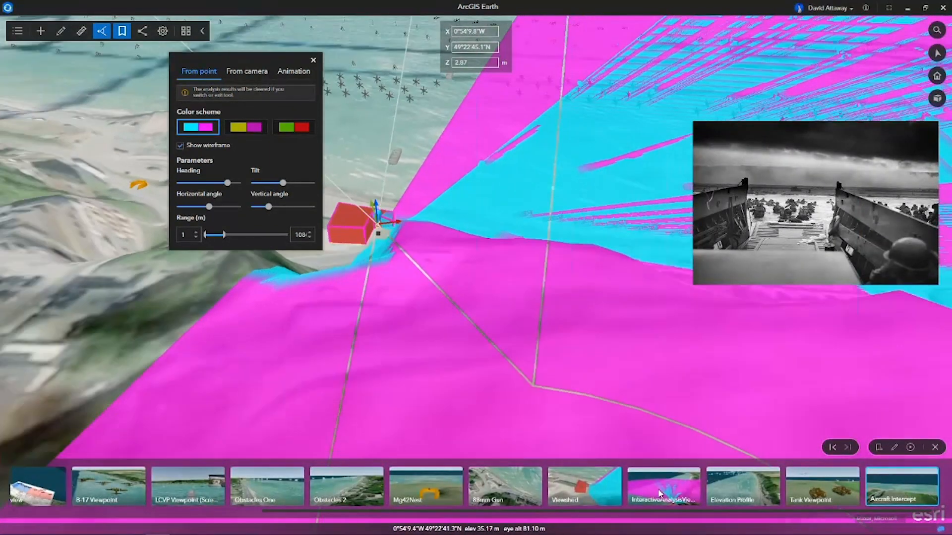
{"action": "left_click", "coordinate": [659, 492]}
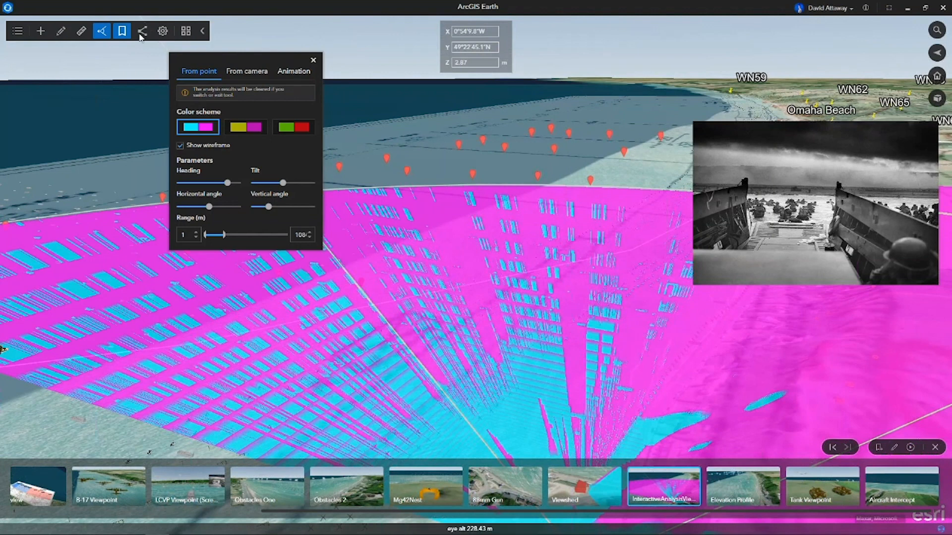
Close the viewshed analysis and turn off Untitled screen overlay in My Drawings.
{"action": "left_click", "coordinate": [313, 60]}
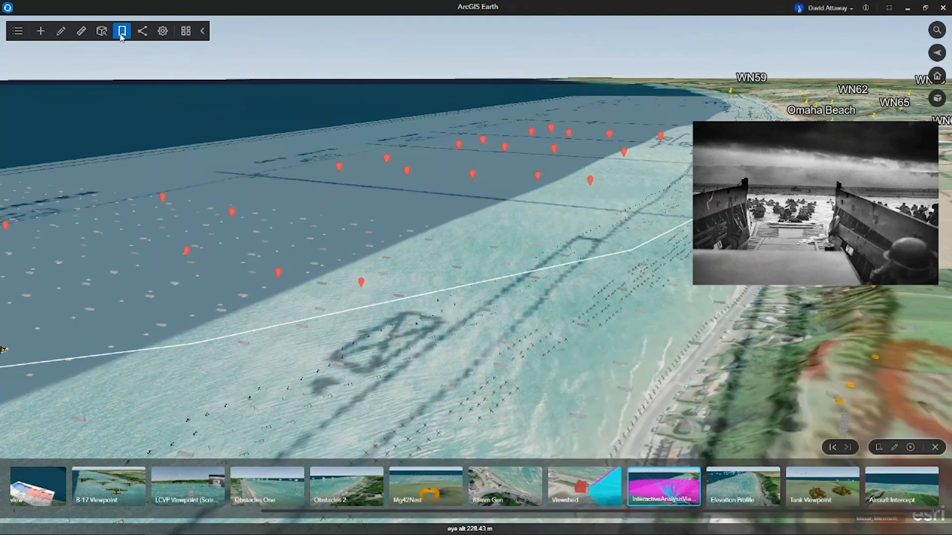
{"action": "left_click", "coordinate": [121, 36]}
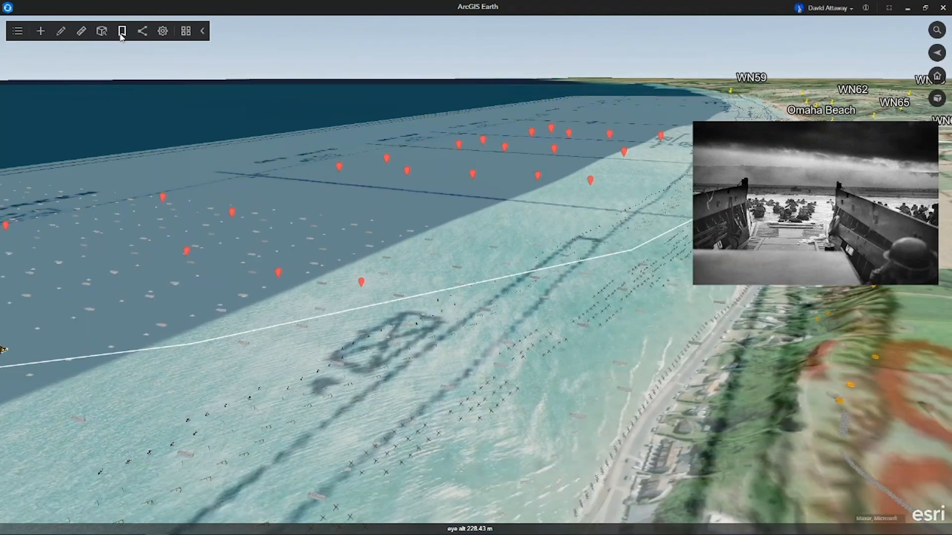
{"action": "left_click", "coordinate": [121, 35]}
{"action": "left_click", "coordinate": [20, 33]}
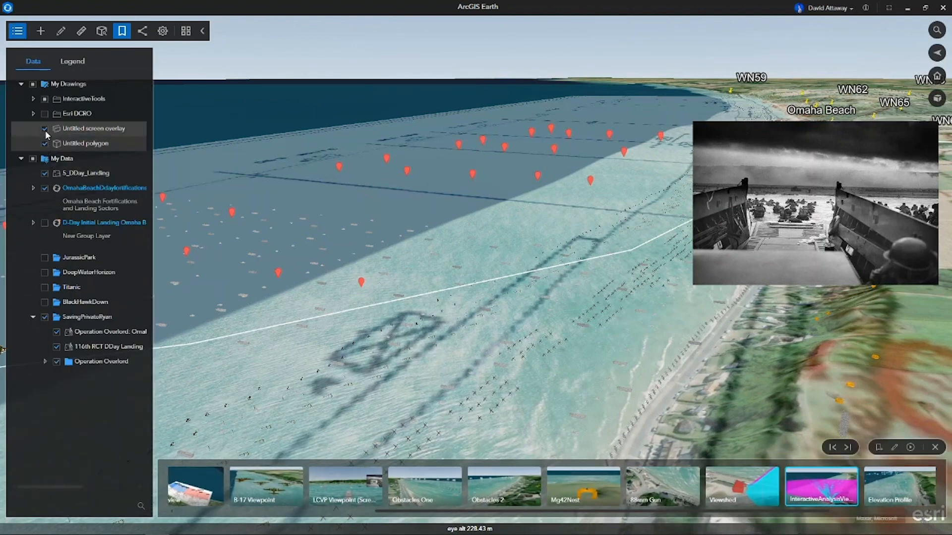
{"action": "left_click", "coordinate": [44, 129]}
{"action": "left_click", "coordinate": [17, 31]}
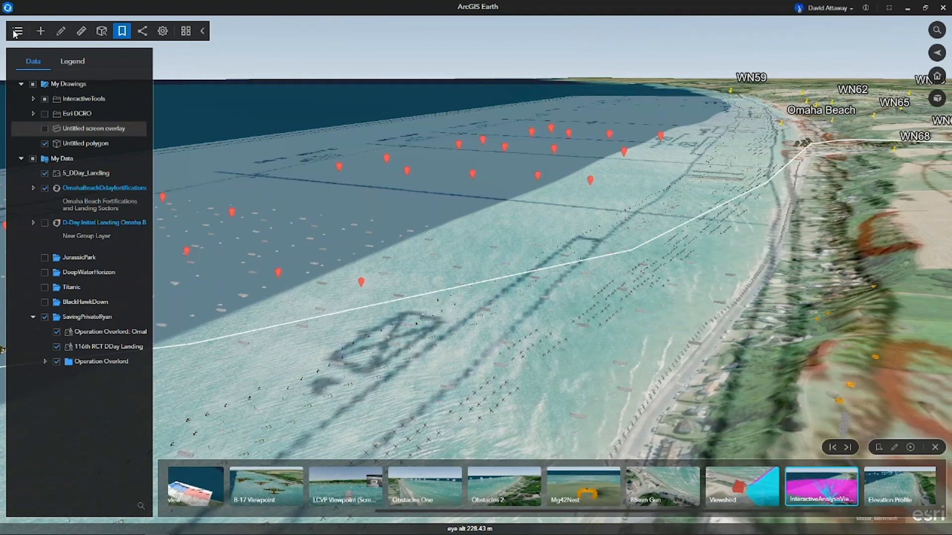
At the Elevation Profile bookmark, create an elevation profile about 286 m long from the shallow water up to the orange gun on the bluff.
{"action": "left_click", "coordinate": [101, 30]}
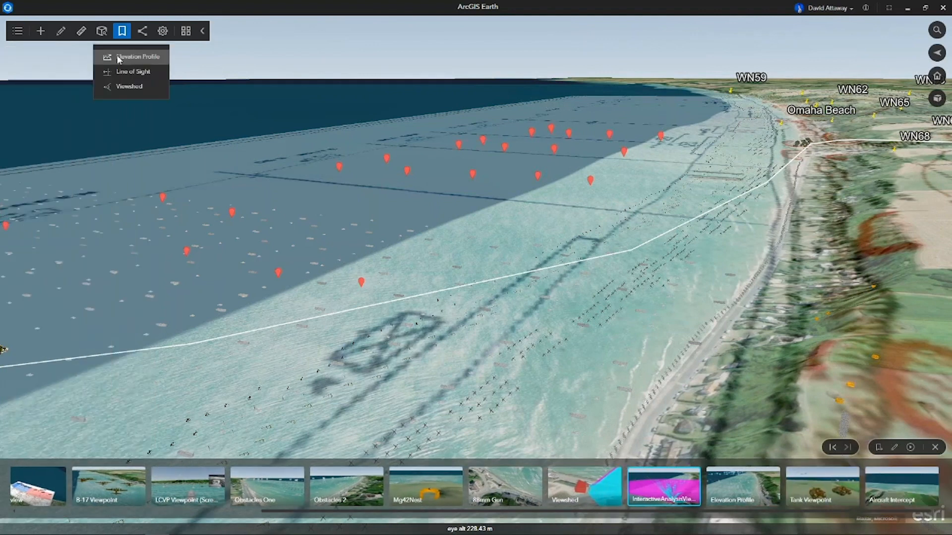
{"action": "left_click", "coordinate": [119, 58]}
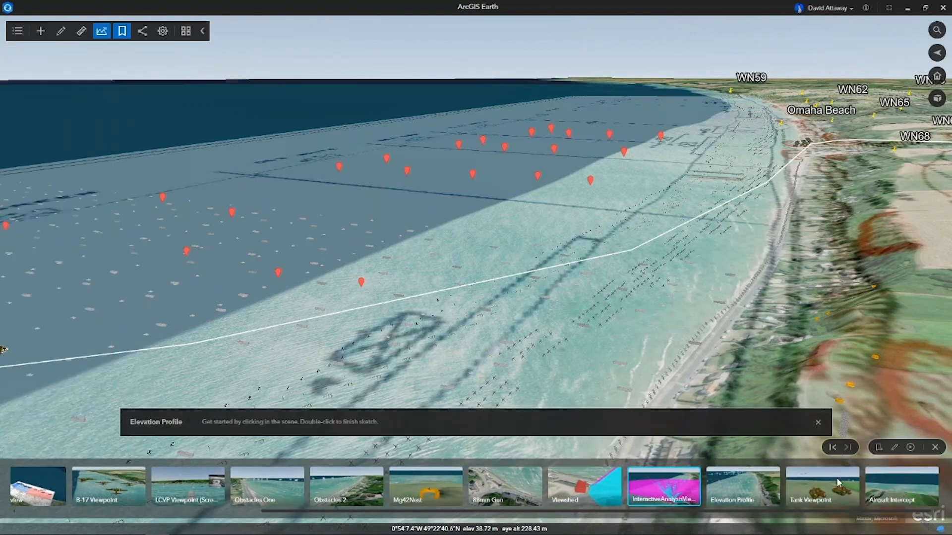
{"action": "left_click", "coordinate": [761, 493]}
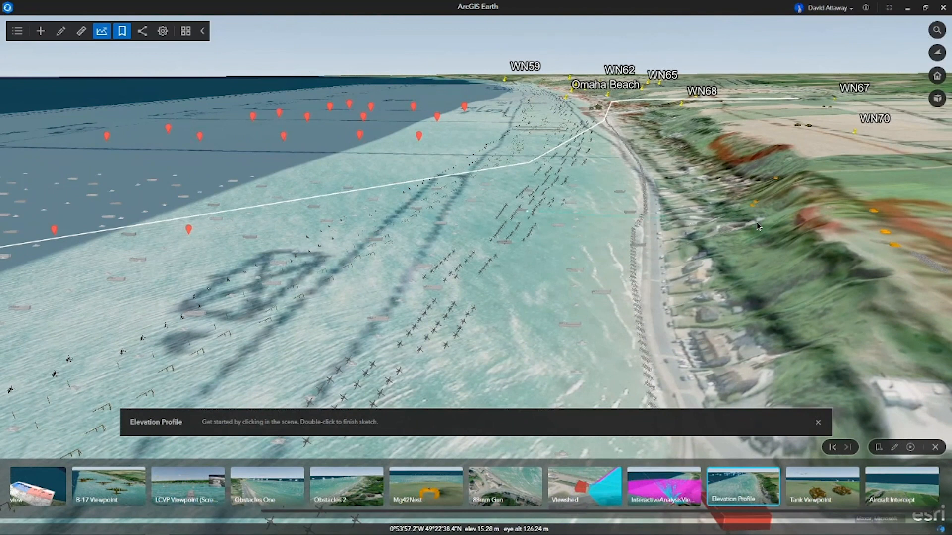
{"action": "double_click", "coordinate": [873, 214]}
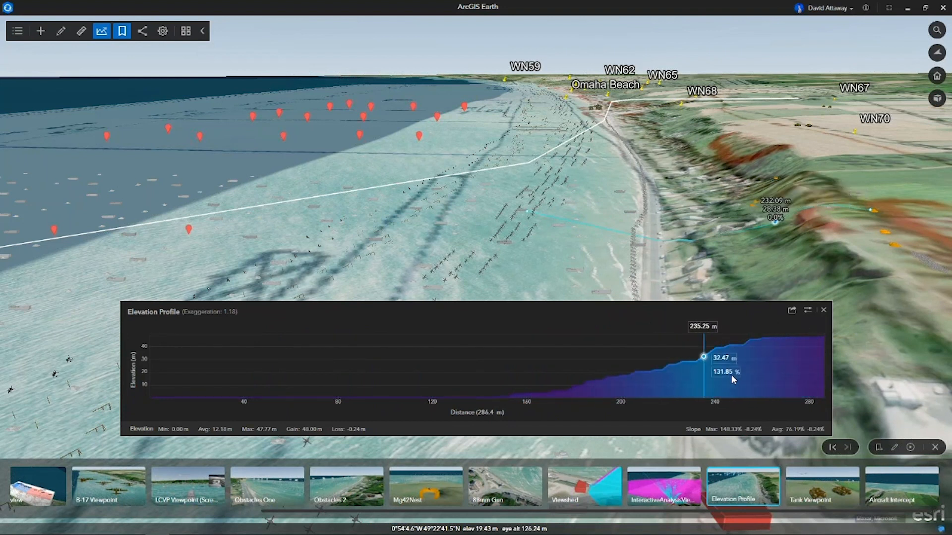
Reverse the direction of the elevation profile, and close the Elevation Profile analysis.
{"action": "left_click", "coordinate": [807, 311]}
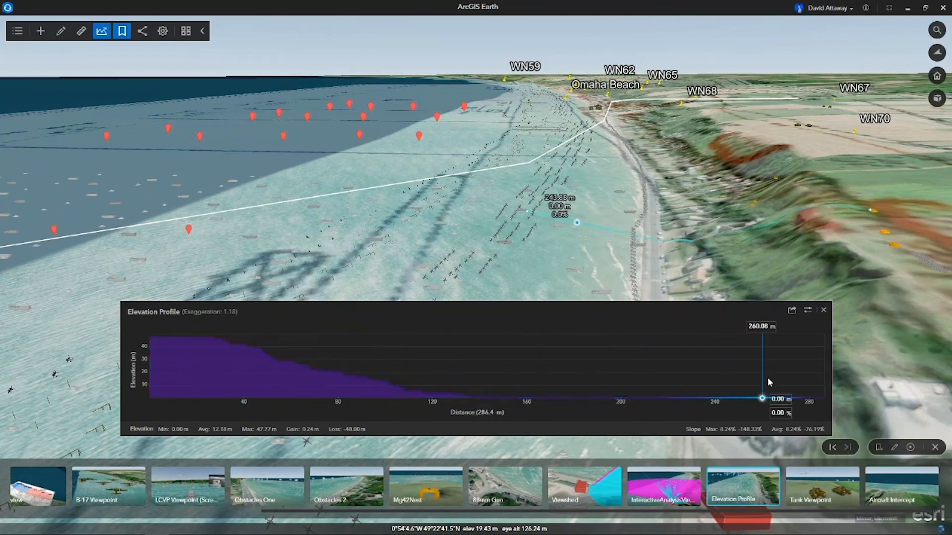
{"action": "left_click", "coordinate": [823, 311]}
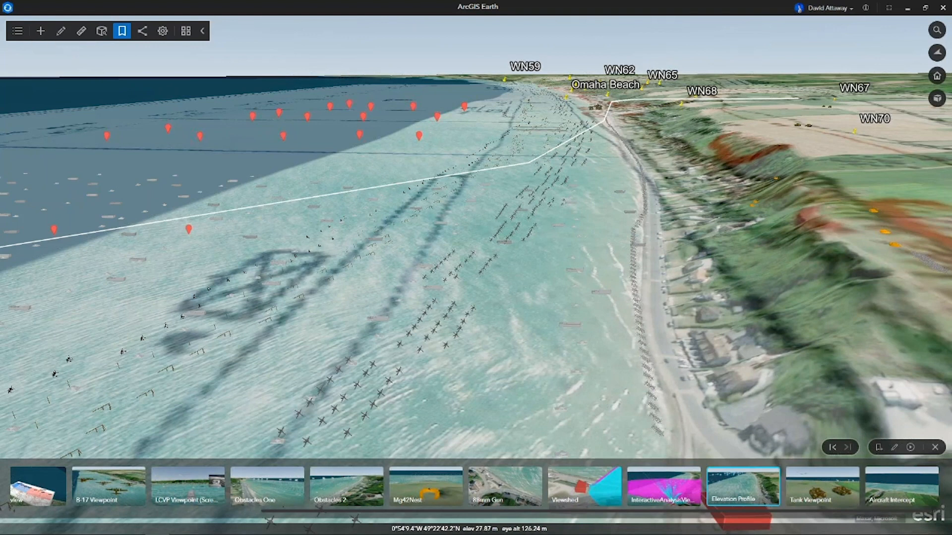
Set up an animated viewshed along the SpitfireFlyBy line with Aircraft as the model.
{"action": "left_click", "coordinate": [102, 31]}
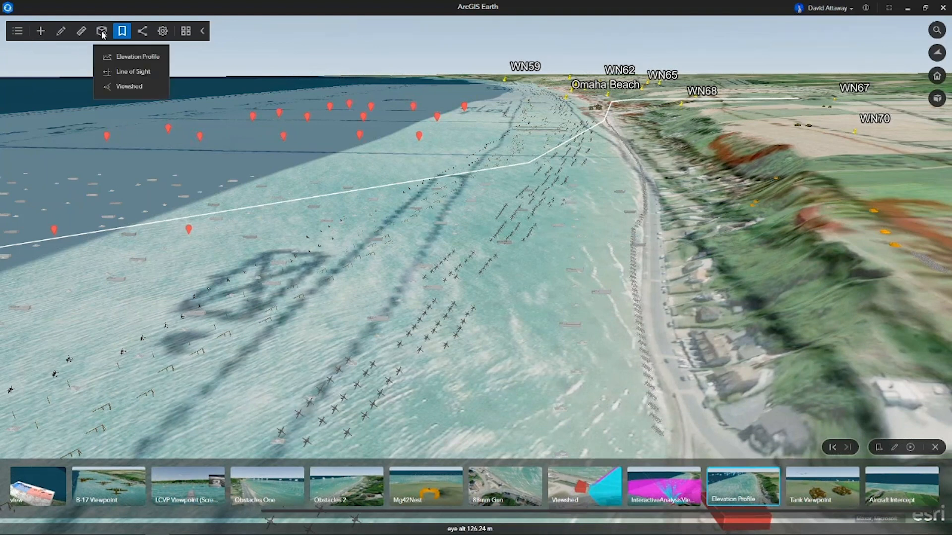
{"action": "left_click", "coordinate": [117, 87]}
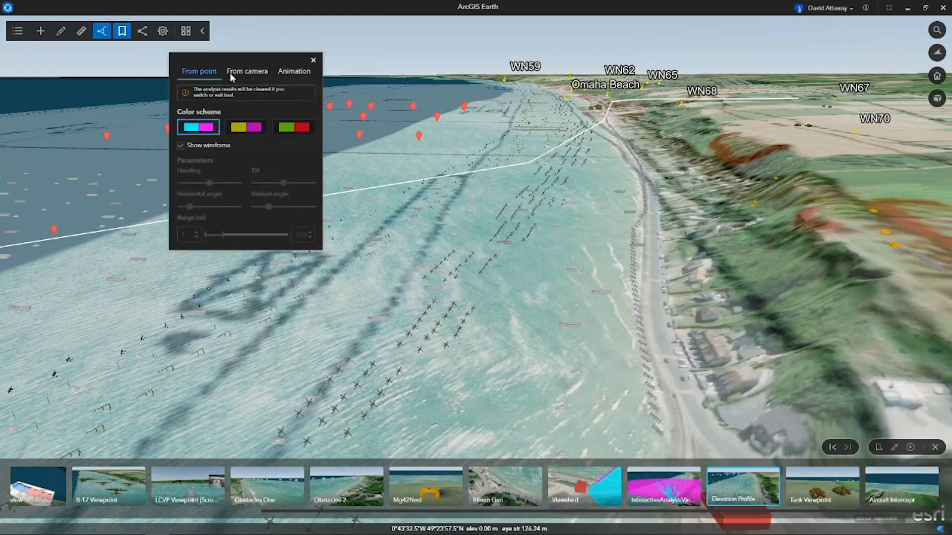
{"action": "left_click", "coordinate": [293, 71]}
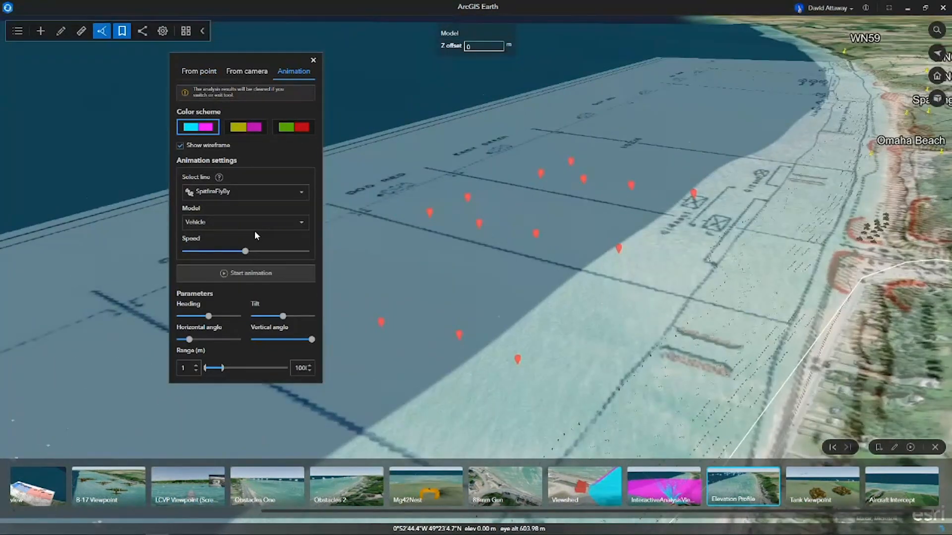
{"action": "left_click", "coordinate": [272, 220]}
{"action": "left_click", "coordinate": [255, 253]}
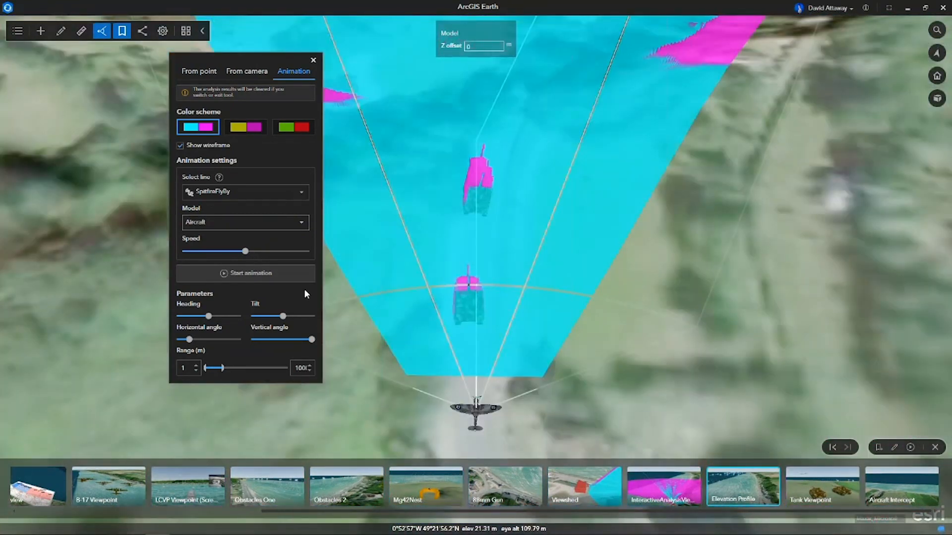
Turn the aircraft viewshed's heading slightly clockwise and extend its maximum range to about 2,200 m.
{"action": "scroll", "coordinate": [476, 417], "scroll_direction": "up", "scroll_amount": 3}
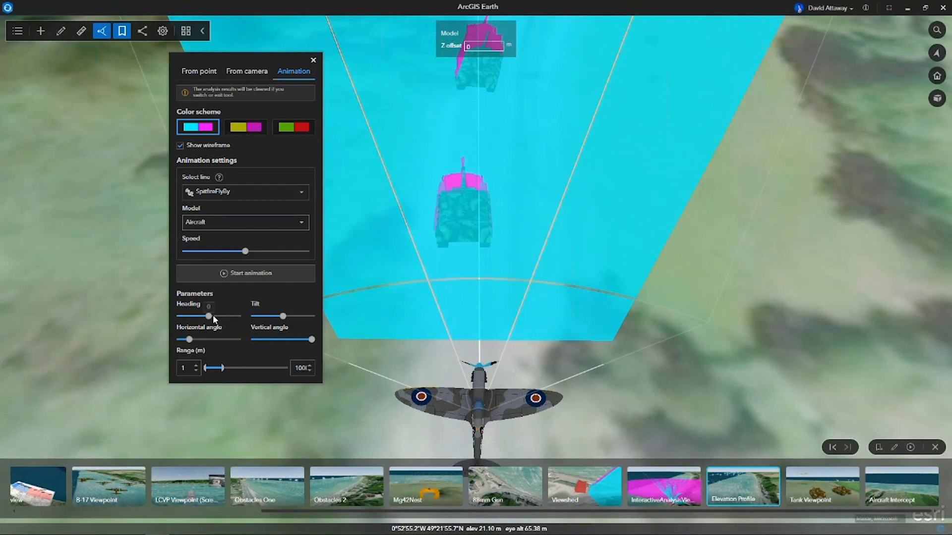
{"action": "left_click_drag", "start_coordinate": [208, 317], "coordinate": [211, 316]}
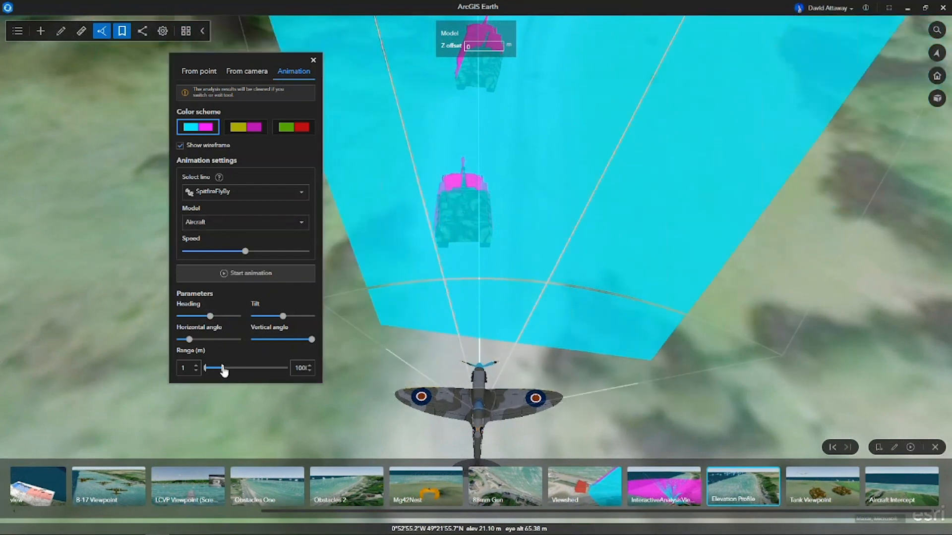
{"action": "left_click_drag", "start_coordinate": [234, 372], "coordinate": [239, 369]}
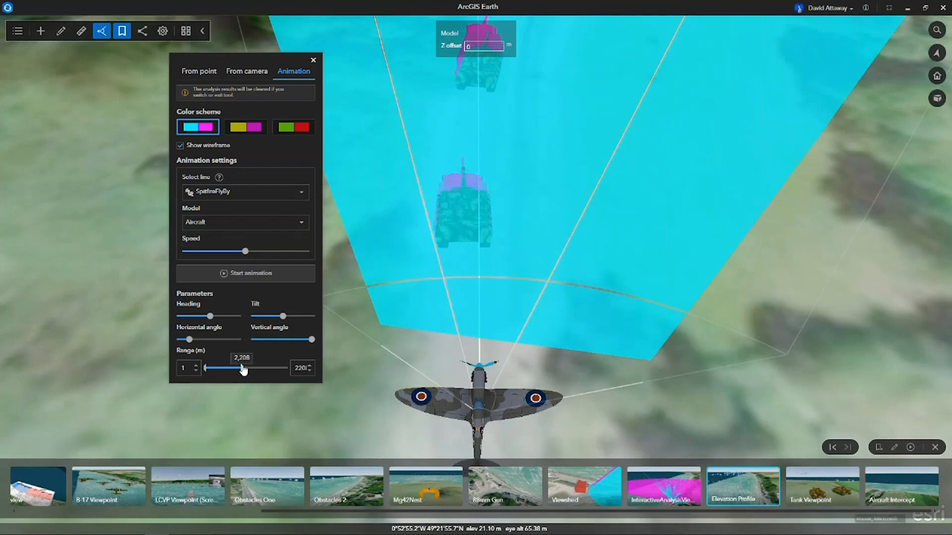
Run the aircraft viewshed animation along the flight line, raise its speed slightly, and stop it over the beach obstacles.
{"action": "left_click", "coordinate": [239, 276]}
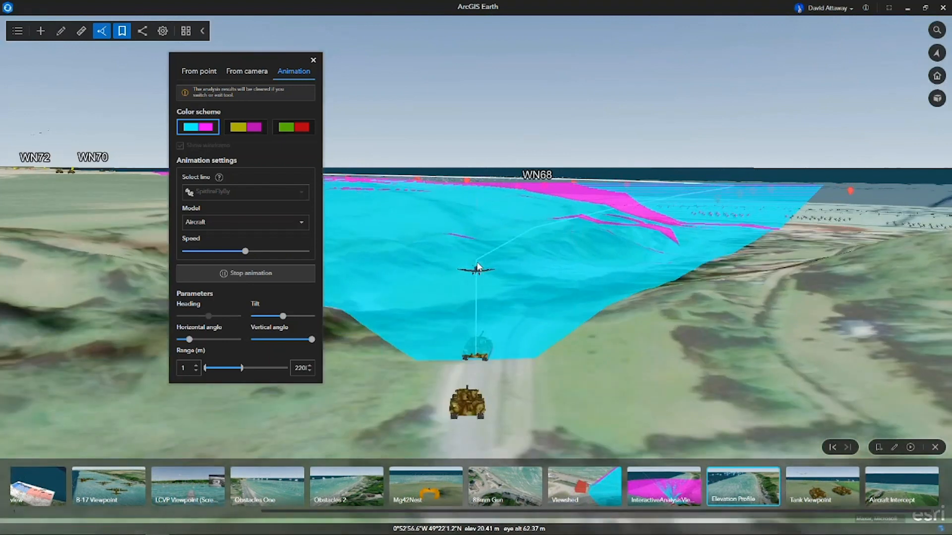
{"action": "scroll", "coordinate": [476, 266], "scroll_direction": "up", "scroll_amount": 5}
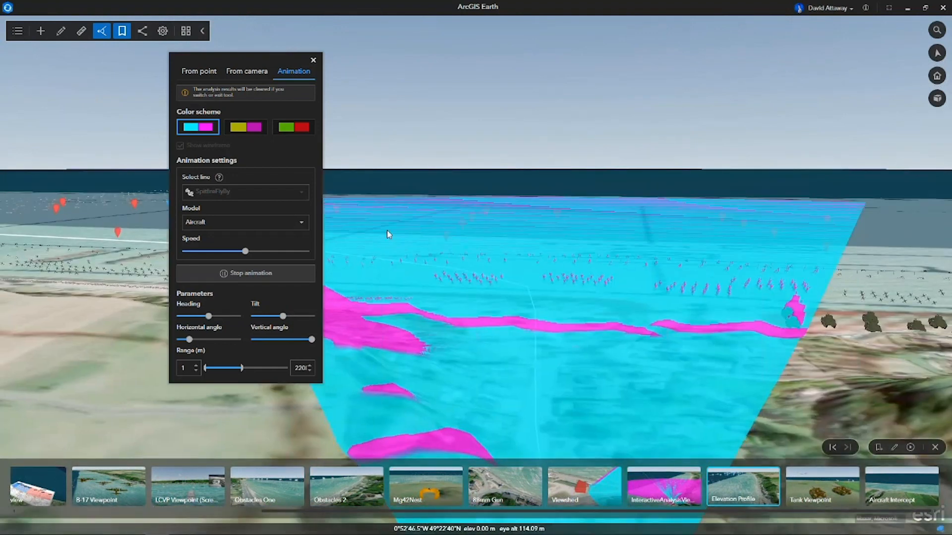
{"action": "left_click", "coordinate": [257, 251]}
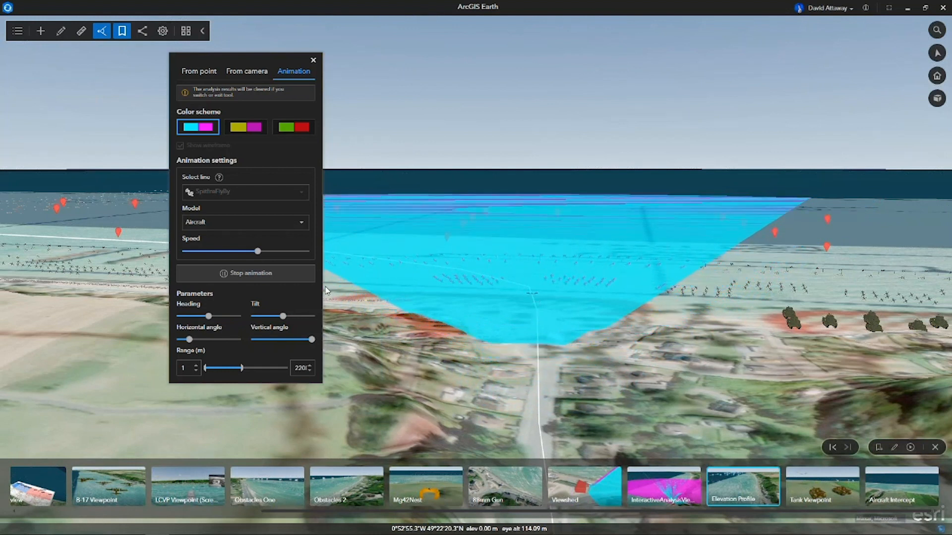
{"action": "left_click", "coordinate": [207, 275]}
{"action": "left_click", "coordinate": [207, 274]}
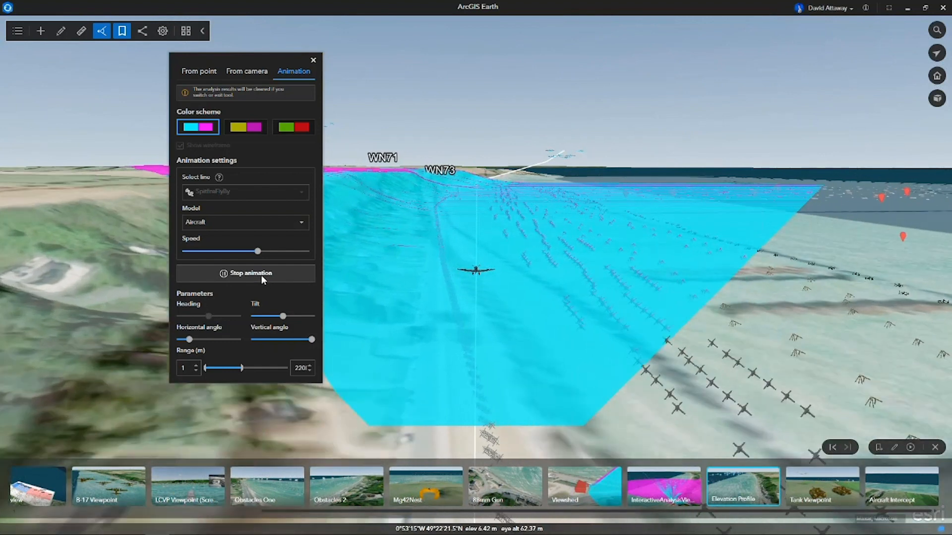
{"action": "left_click", "coordinate": [262, 276]}
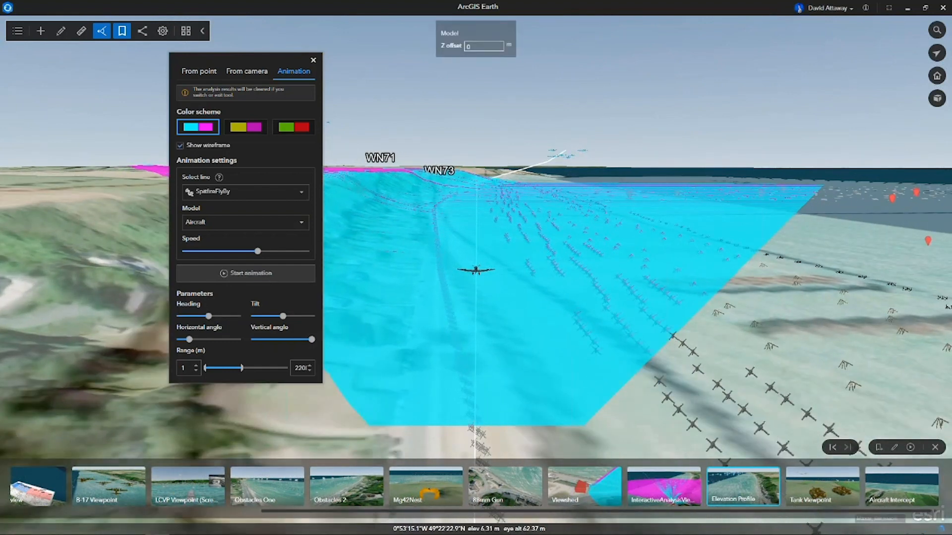